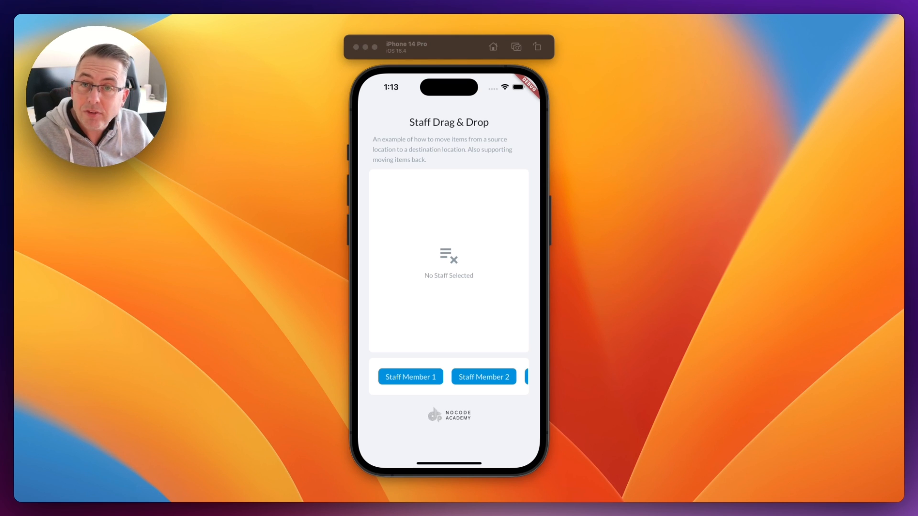
Step: Test the finished demo by moving Staff Members 1, 2 and 3 into the selected staff area and returning staff to the source row
click(417, 377)
drag(417, 377, 458, 399)
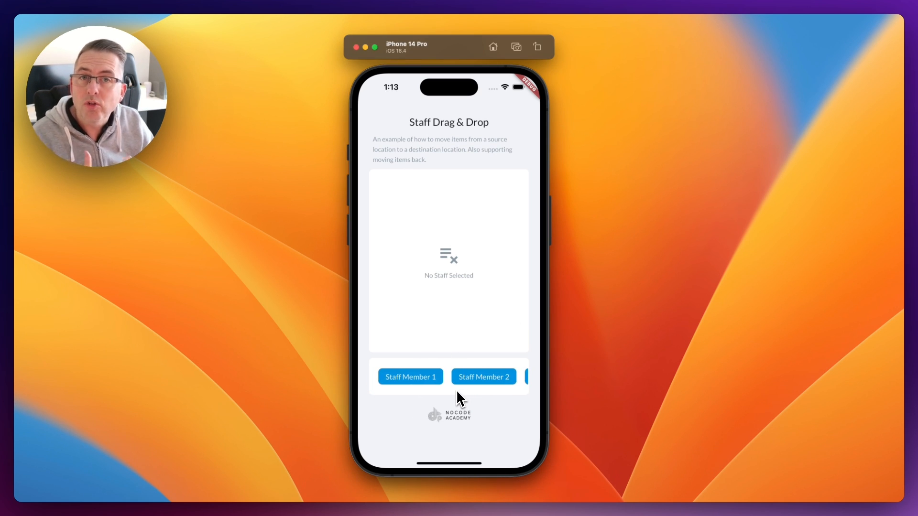
drag(419, 380, 433, 252)
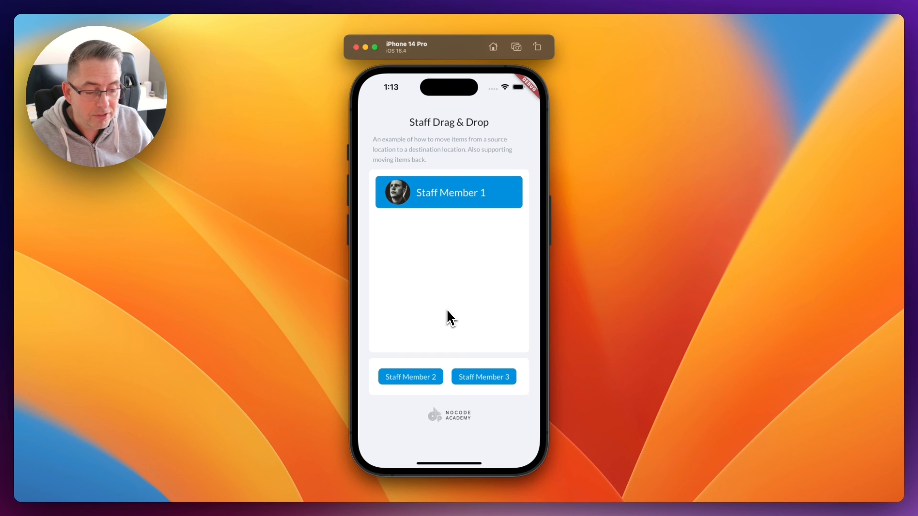
drag(411, 378, 432, 265)
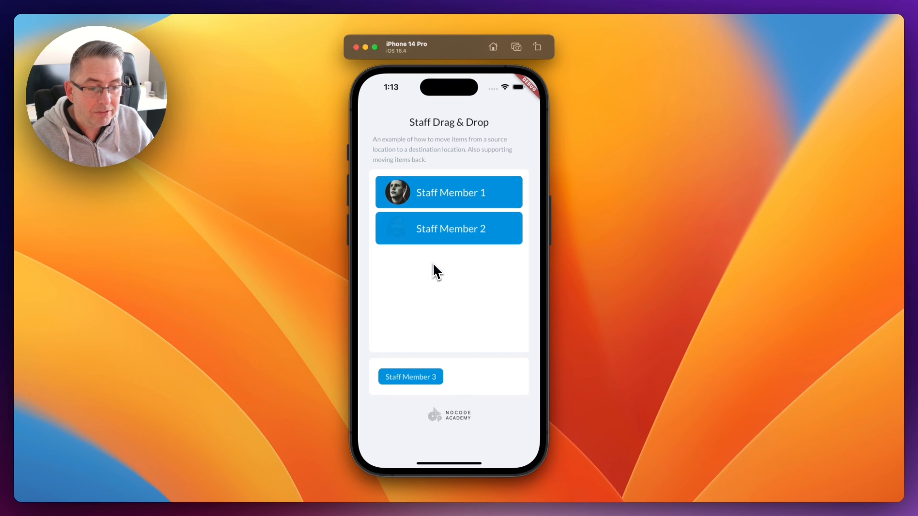
drag(415, 375, 433, 315)
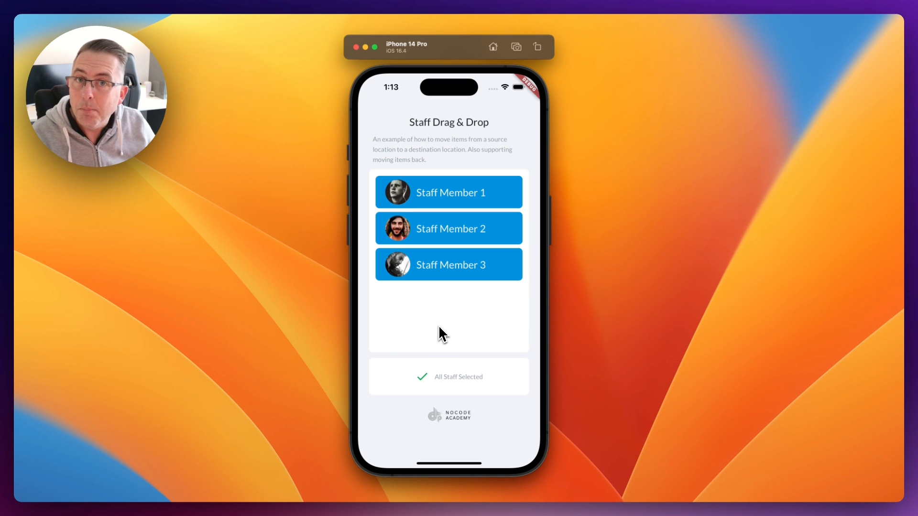
drag(451, 207, 451, 389)
drag(456, 199, 514, 389)
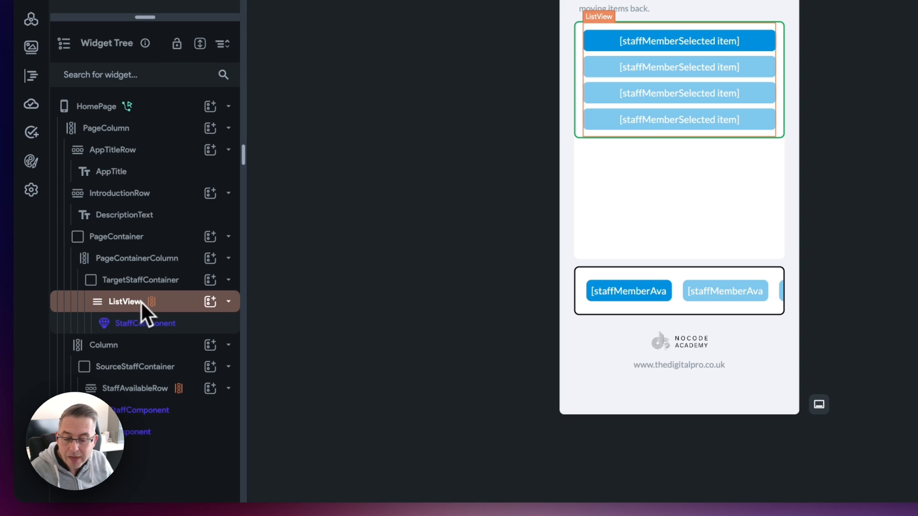
Step: Show the HomePage's local page state variables
click(153, 388)
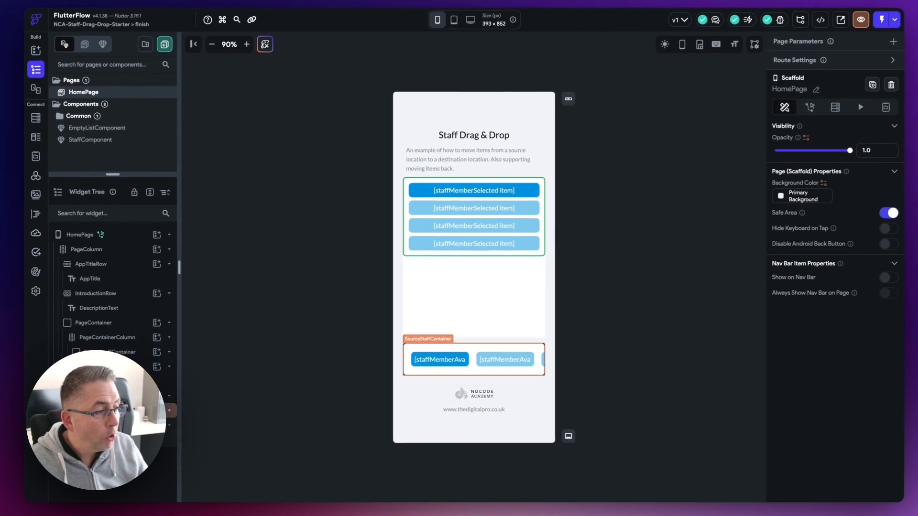
click(886, 107)
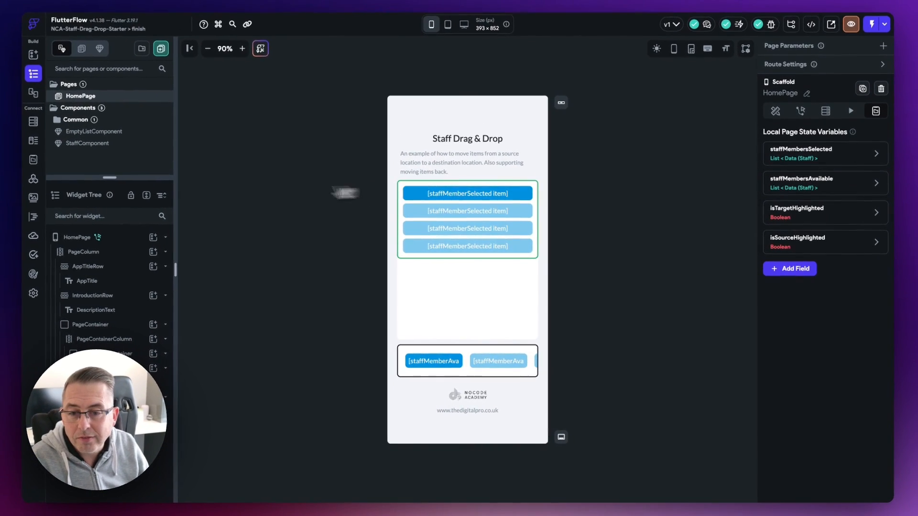
Step: View the field definitions of the Staff data type
click(33, 178)
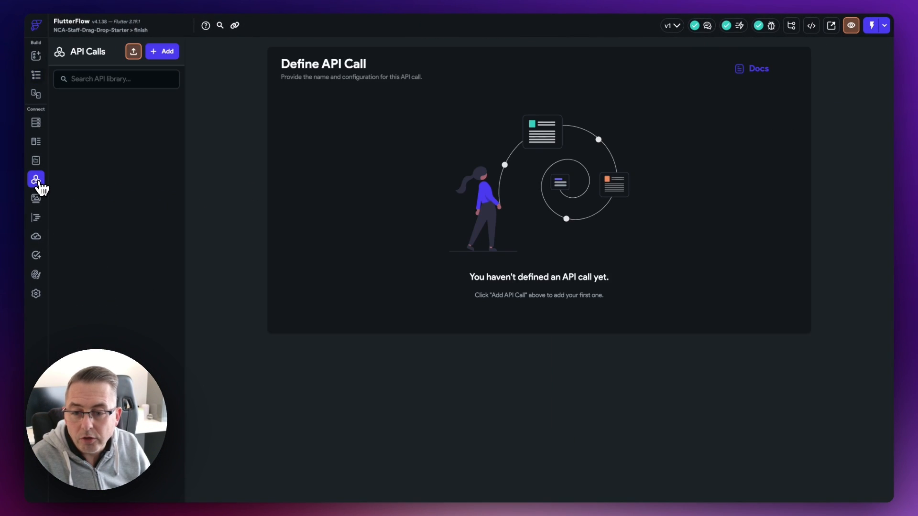
click(36, 160)
click(36, 140)
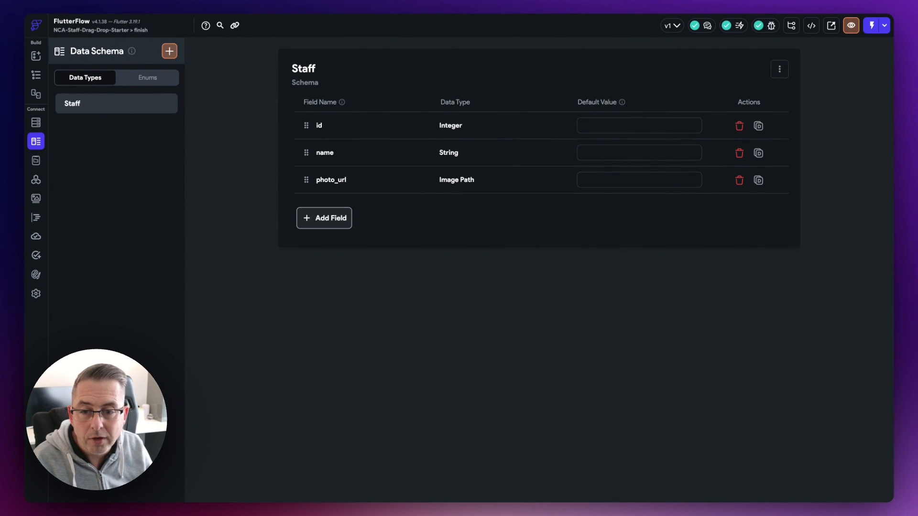
Step: Open StaffComponent and preview the If branch of its ConditionalBuilder on the canvas
click(36, 75)
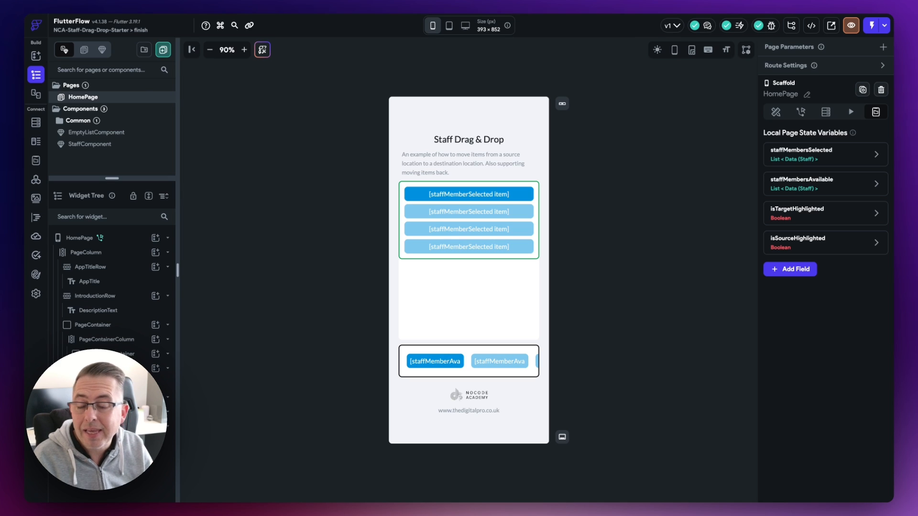
click(84, 146)
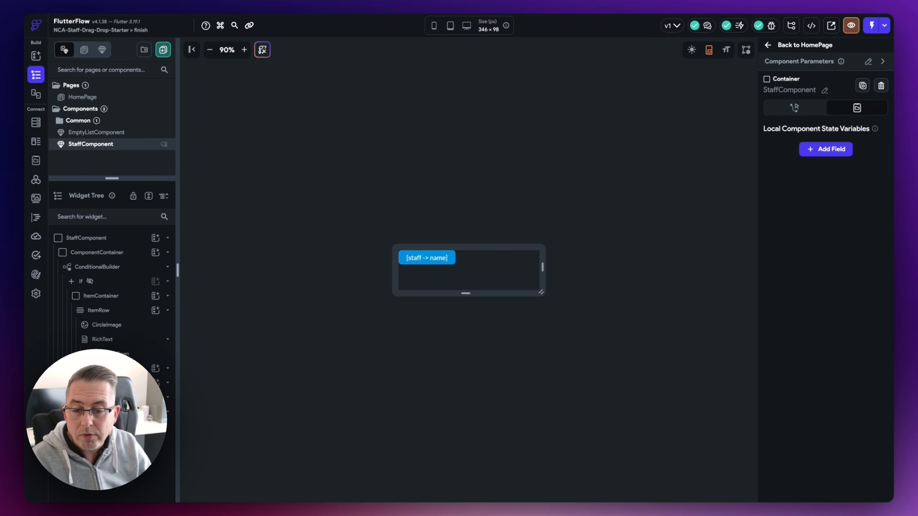
click(104, 268)
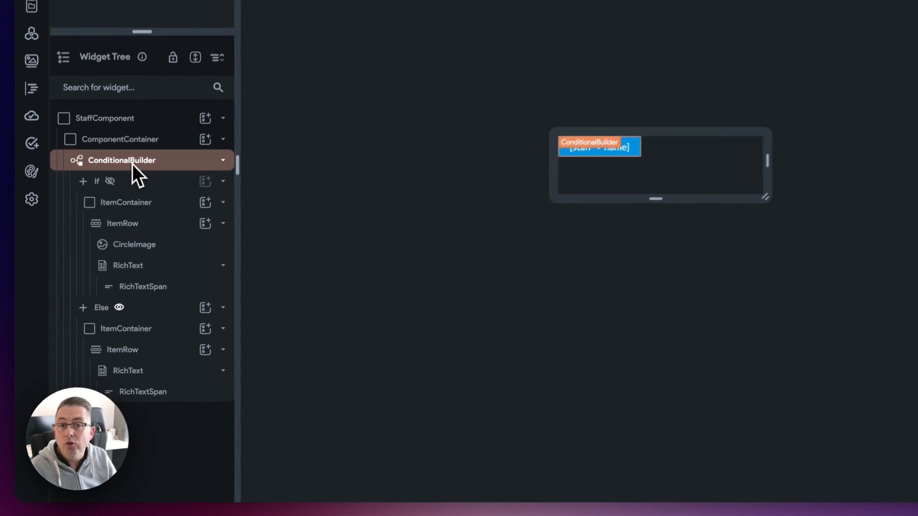
click(139, 181)
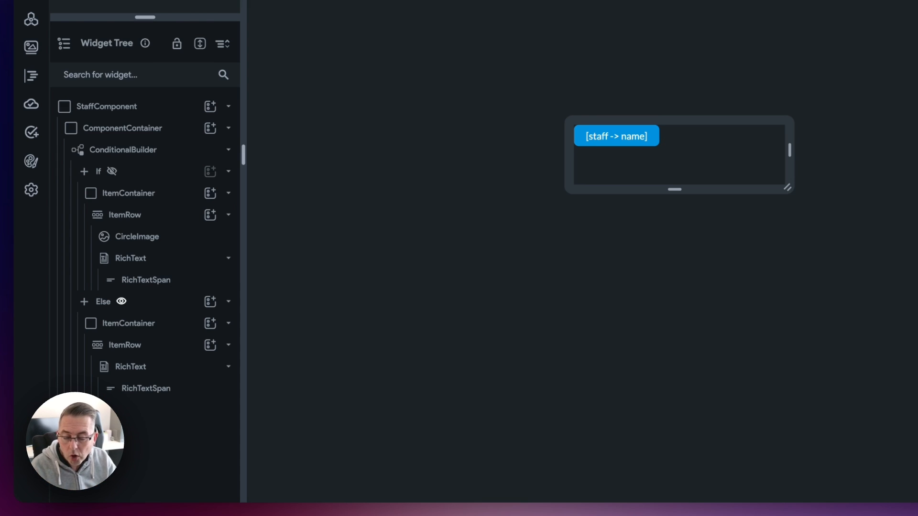
click(113, 172)
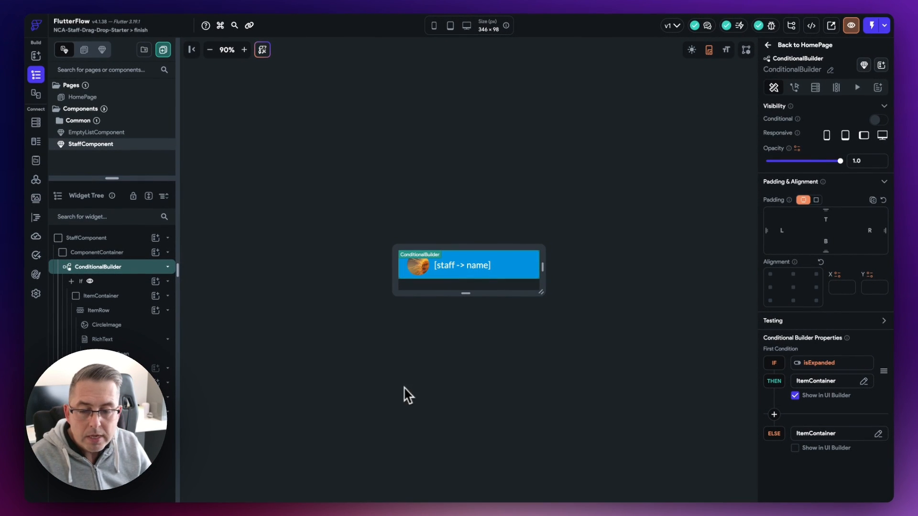
Step: Examine the parameter definitions of StaffComponent
click(97, 238)
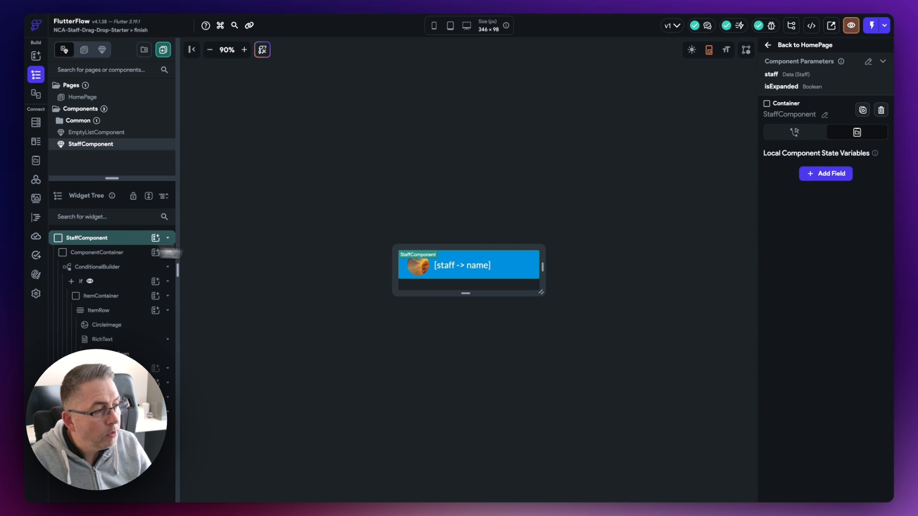
click(868, 61)
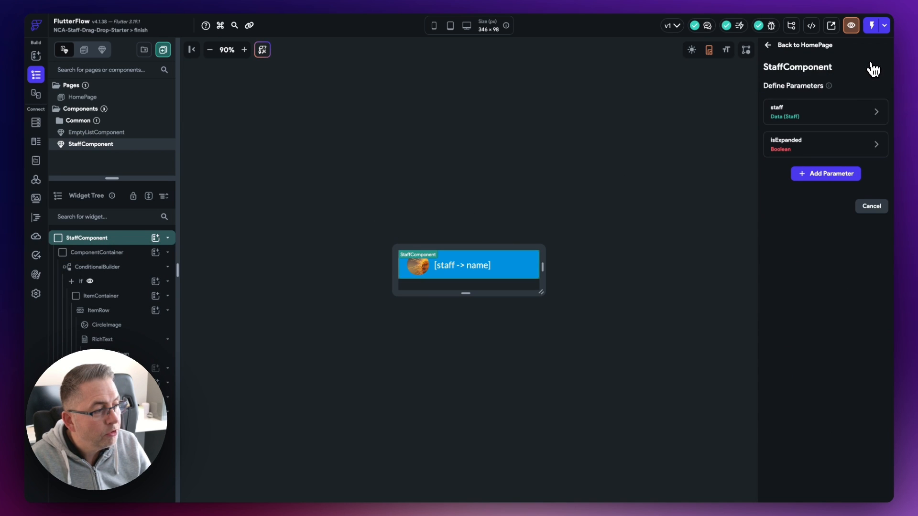
mouse_move(782, 123)
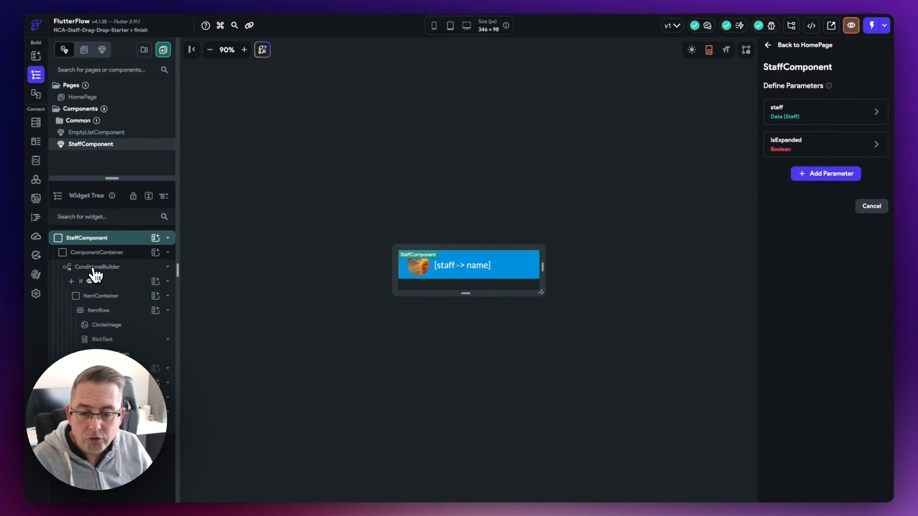
Step: Preview the Else branch of StaffComponent's ConditionalBuilder and return to the HomePage
click(93, 267)
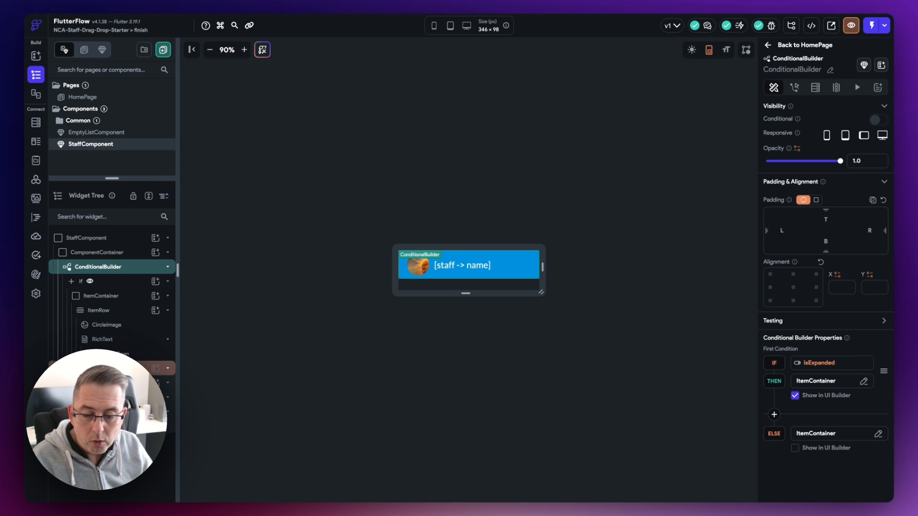
click(97, 368)
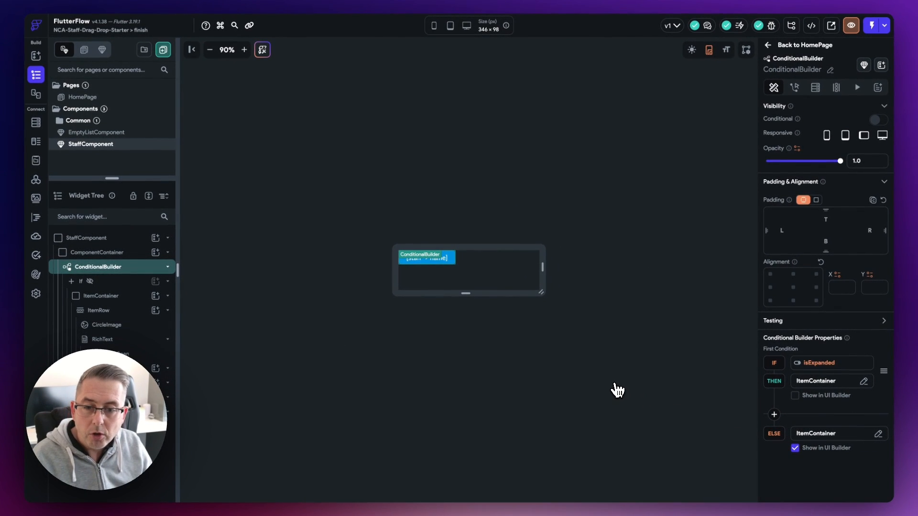
click(83, 98)
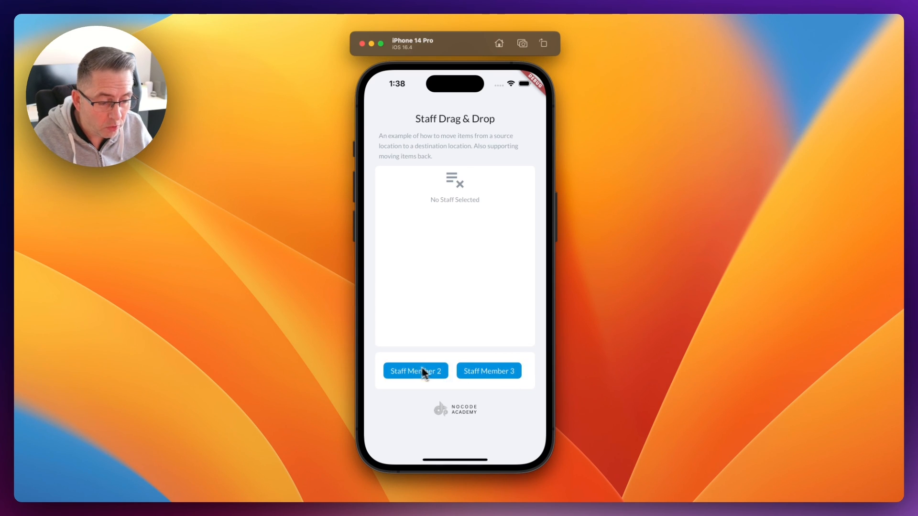
Step: Browse the available staff row in the running starter app and try to move a staff member into the selected staff area
scroll(423, 373, right, 3)
scroll(420, 373, left, 3)
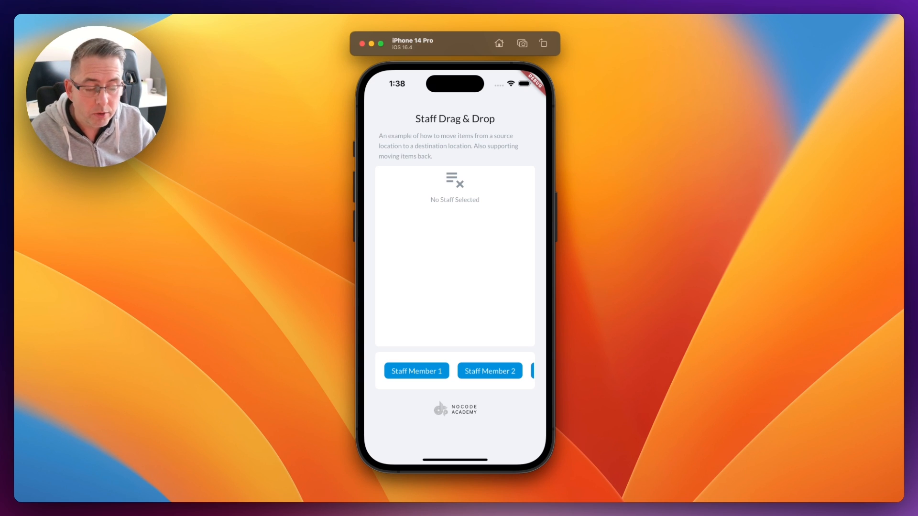
drag(489, 376, 512, 375)
drag(437, 378, 452, 267)
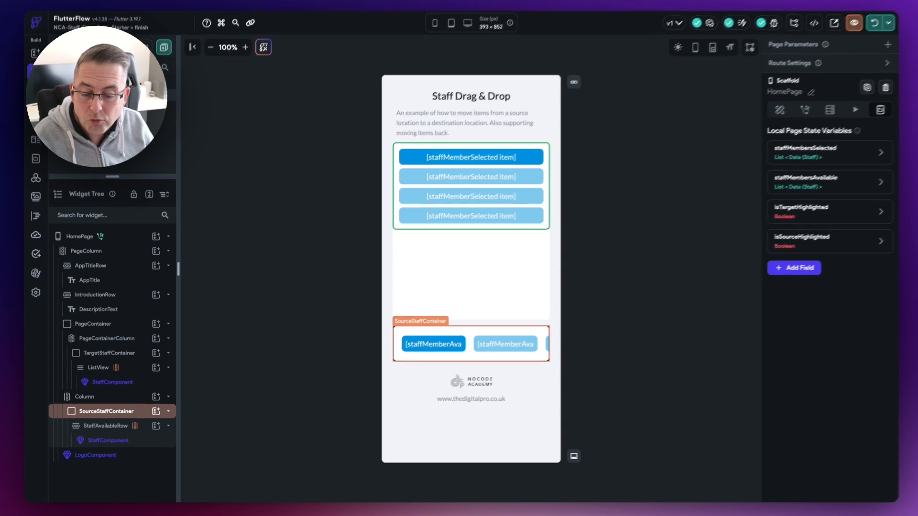
right_click(100, 413)
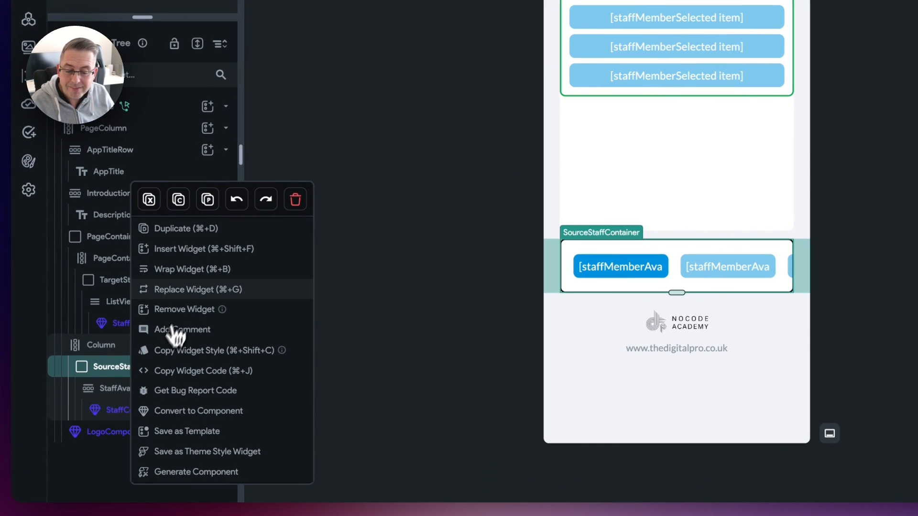
click(182, 271)
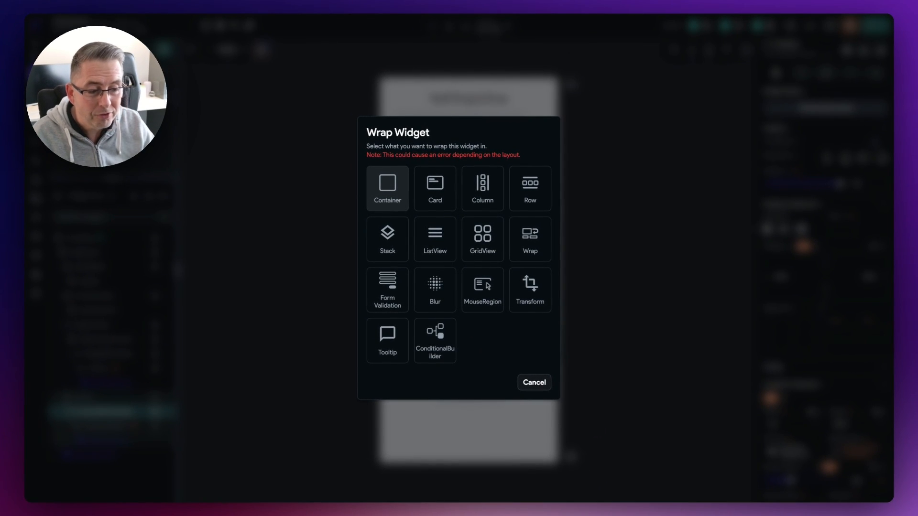
click(534, 383)
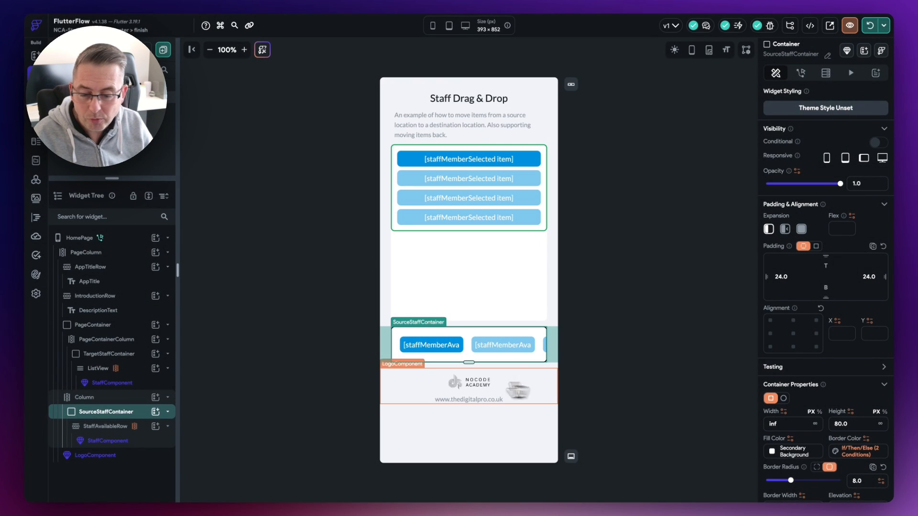
Step: Add a DragTarget to the Column around the source staff area and nest SourceStaffContainer inside it
click(156, 398)
text(dr)
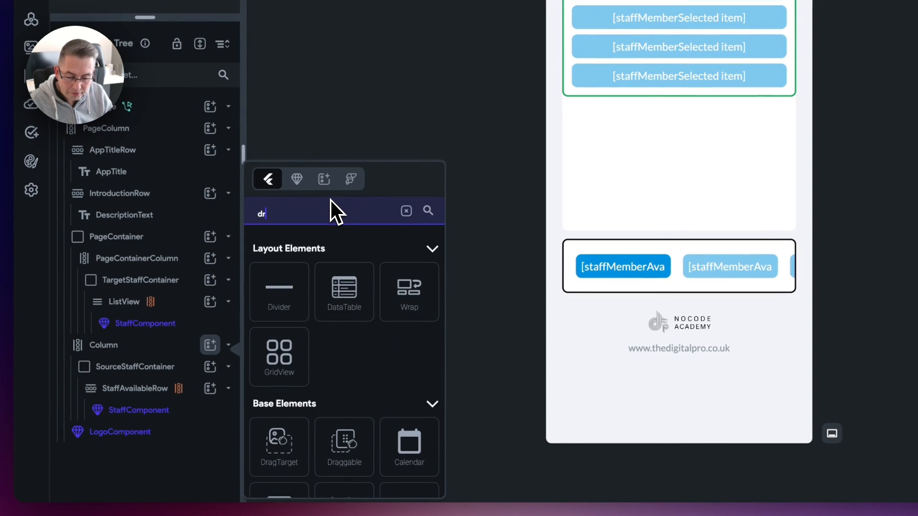
text(ag)
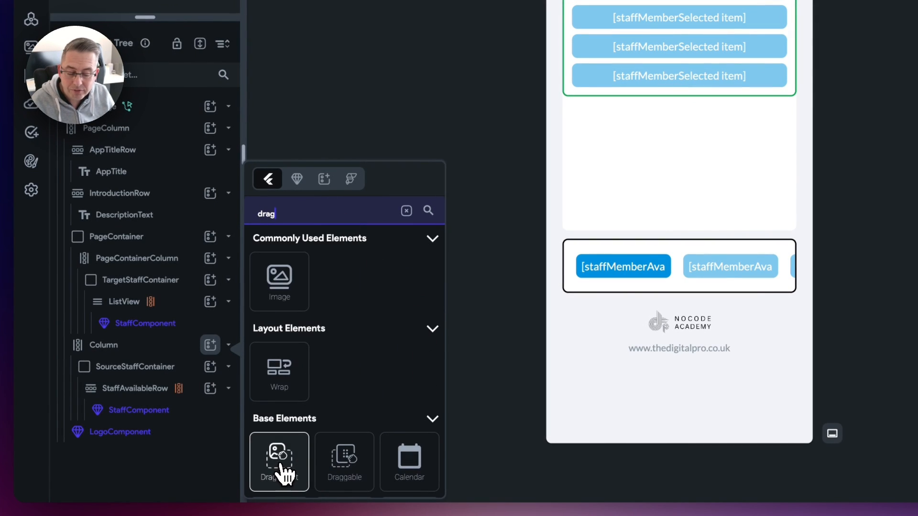
click(282, 466)
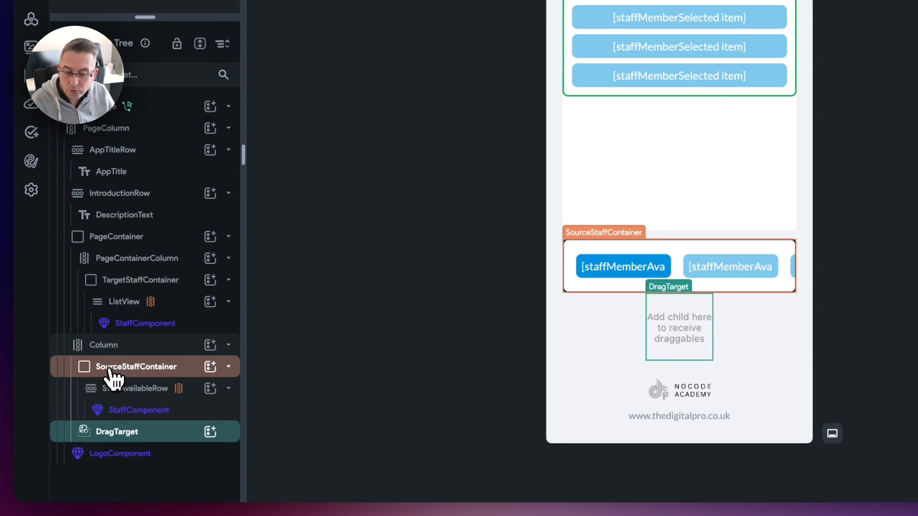
drag(109, 370, 122, 436)
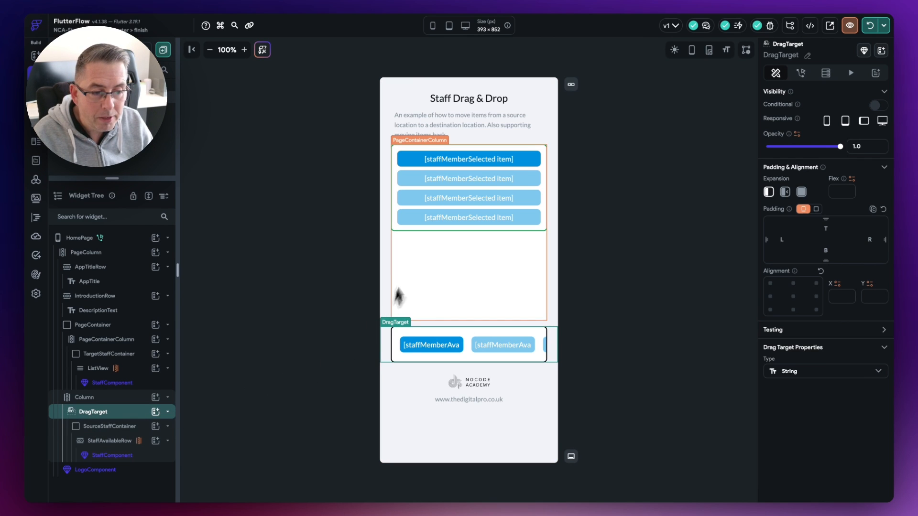
Step: Add a DragTarget to PageContainerColumn and nest TargetStaffContainer inside it
click(400, 228)
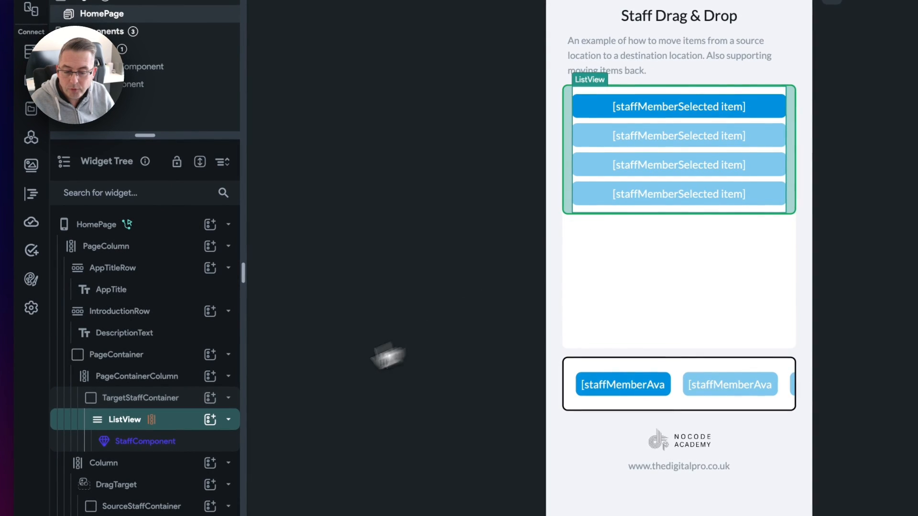
click(120, 400)
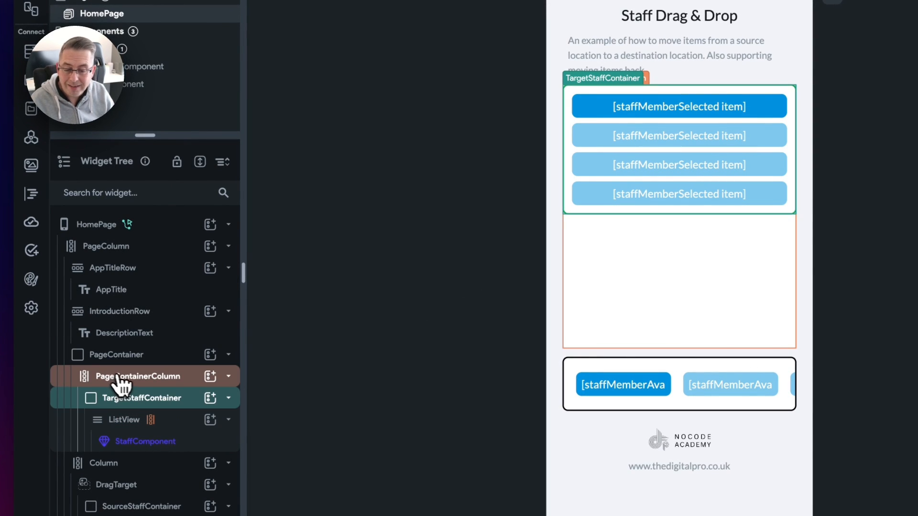
click(211, 259)
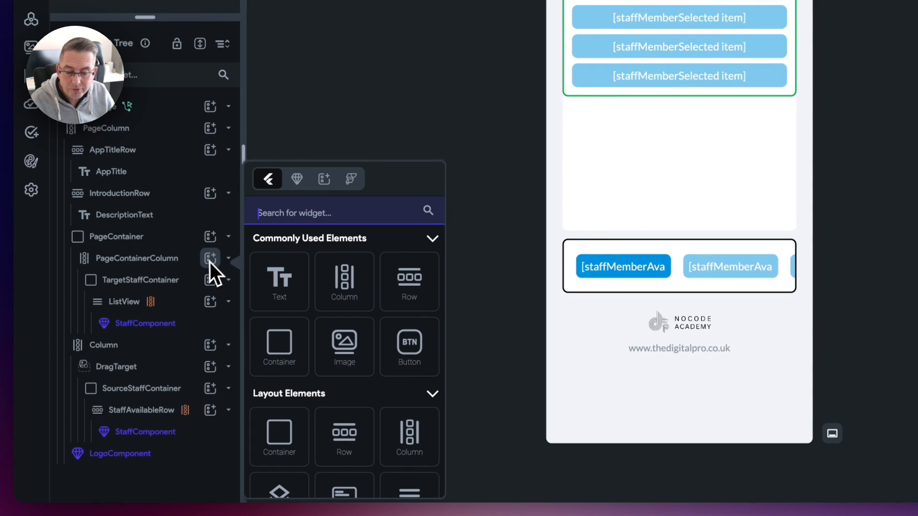
text(drag)
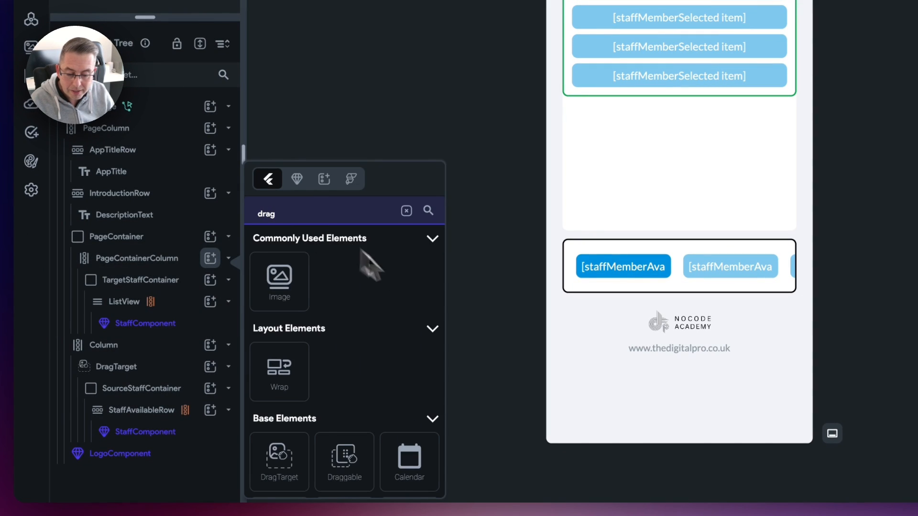
click(302, 456)
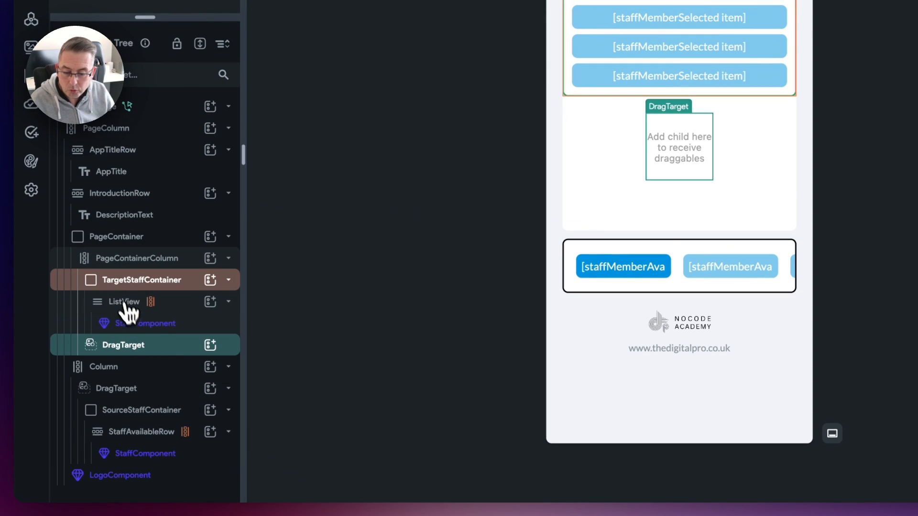
drag(107, 286, 125, 342)
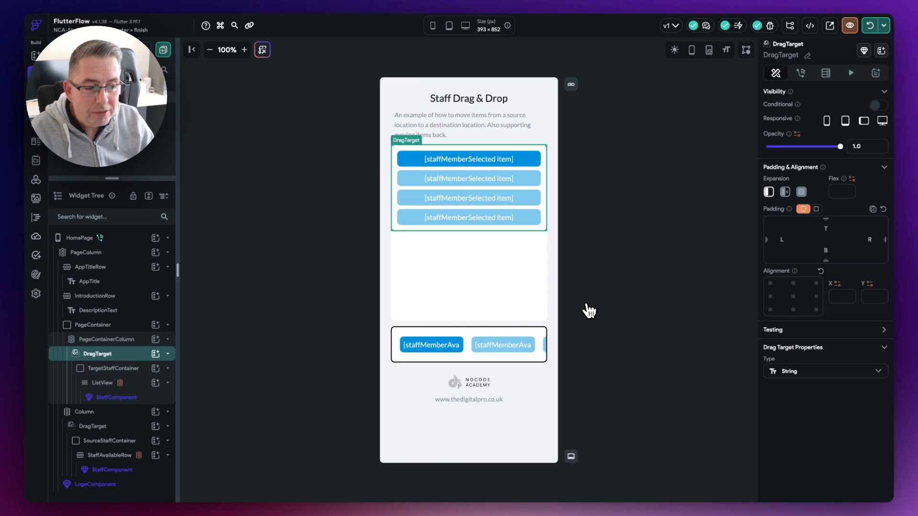
Step: Expand the DragTarget in PageContainerColumn to fill the available space and set its type to the Staff Data Type
click(801, 192)
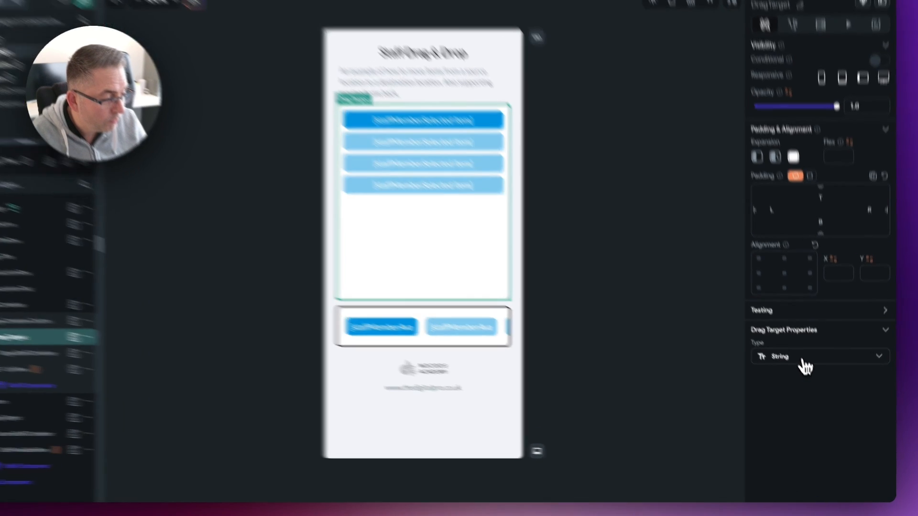
click(812, 378)
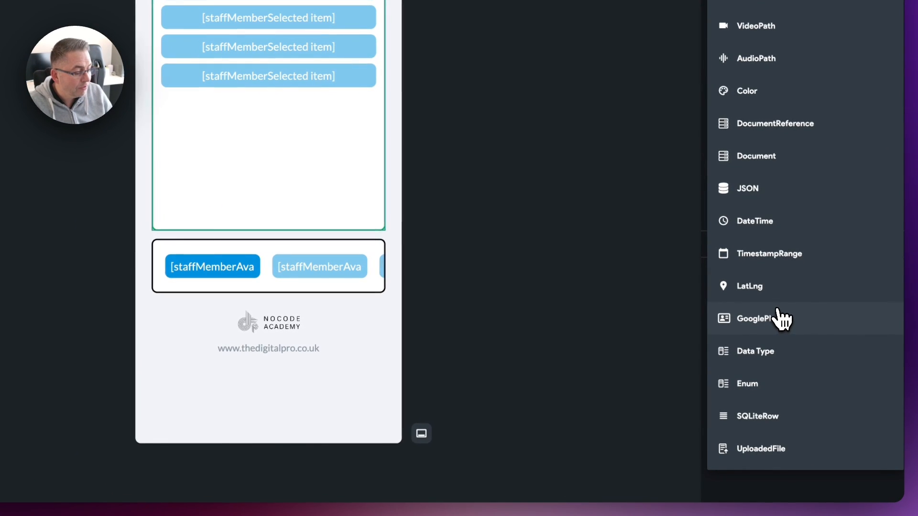
click(763, 362)
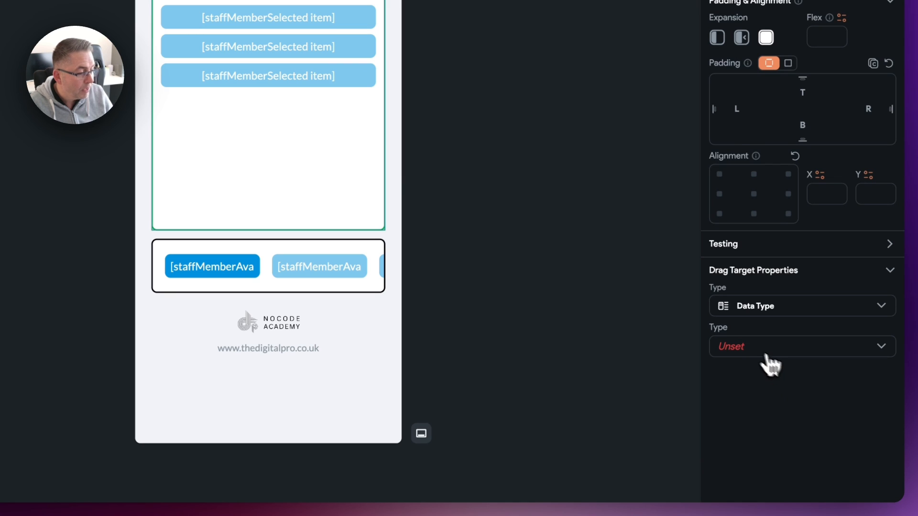
click(743, 350)
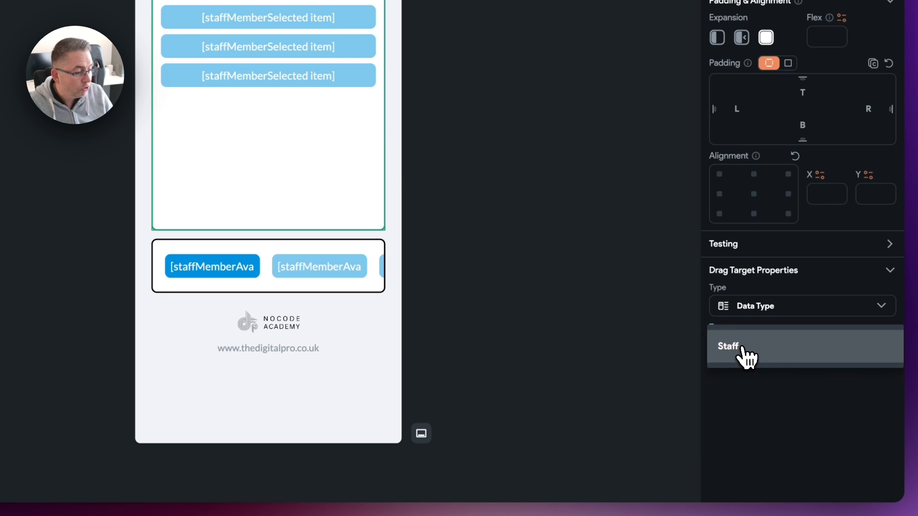
click(769, 346)
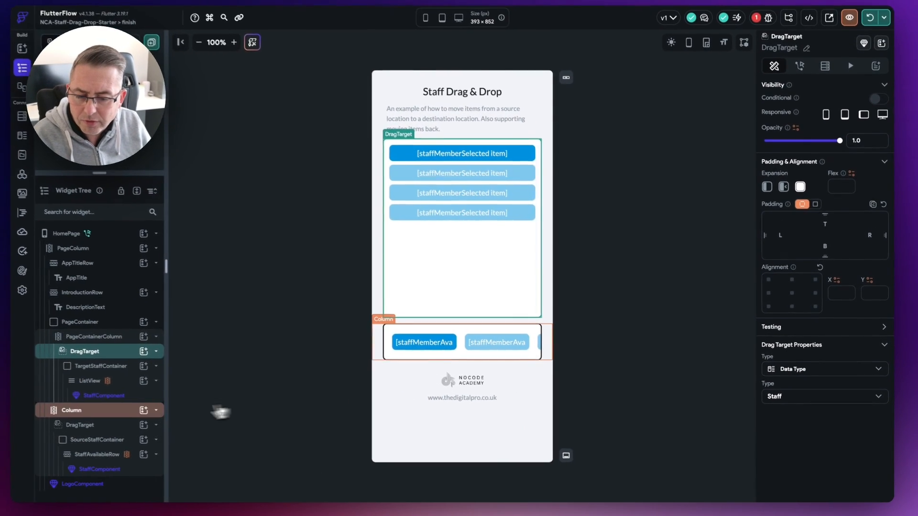
Step: Set the type of the DragTarget around SourceStaffContainer to the Staff Data Type
click(94, 427)
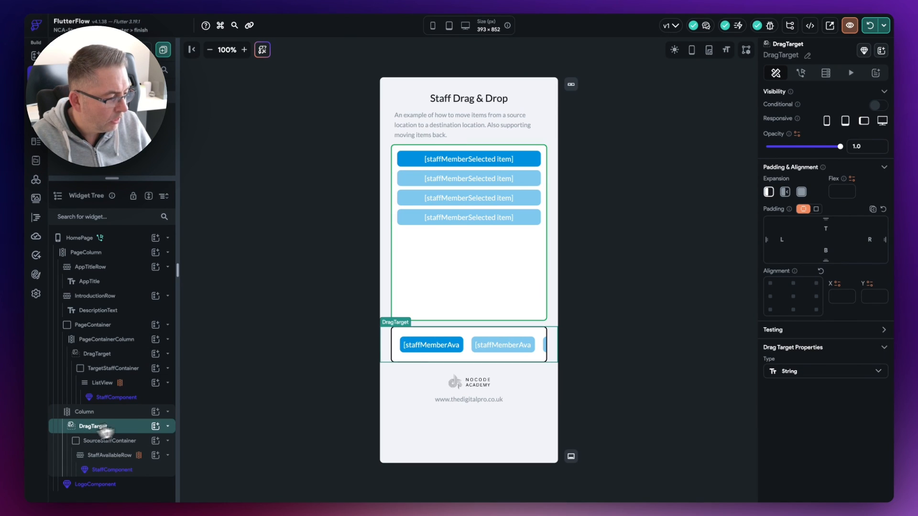
click(809, 381)
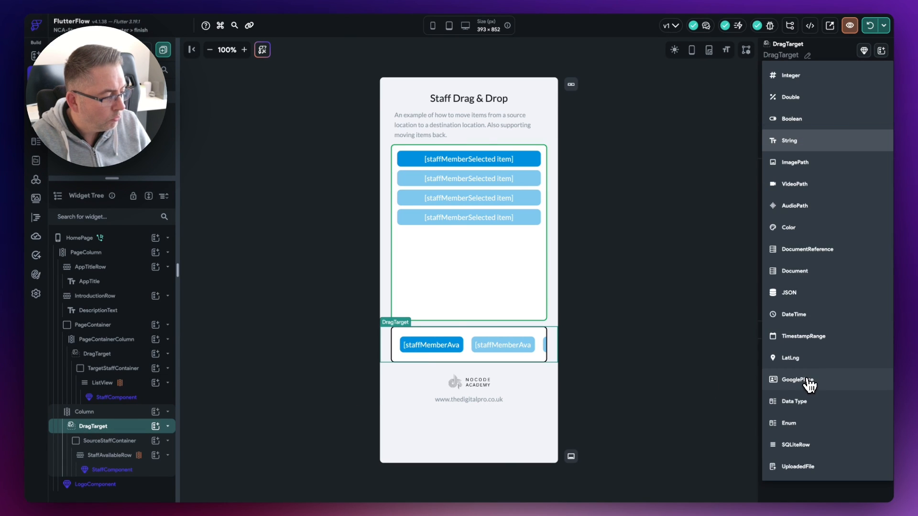
click(802, 403)
click(803, 407)
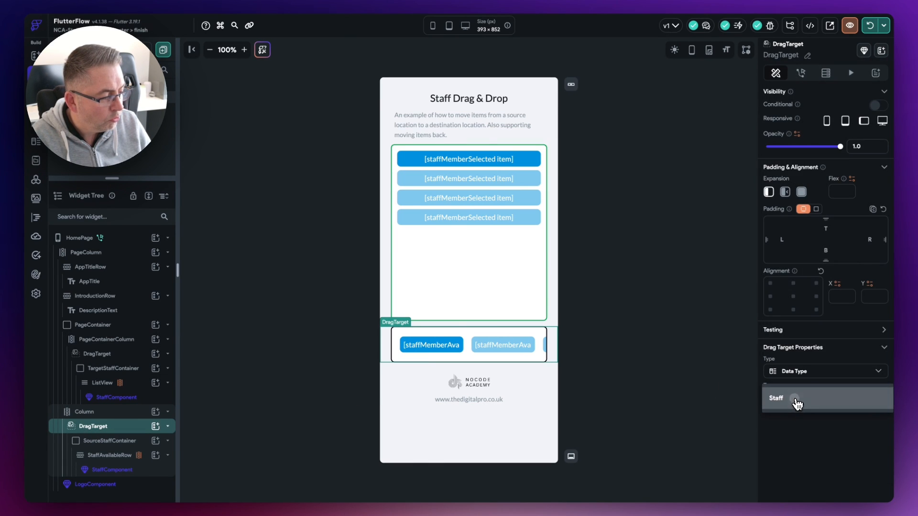
click(796, 404)
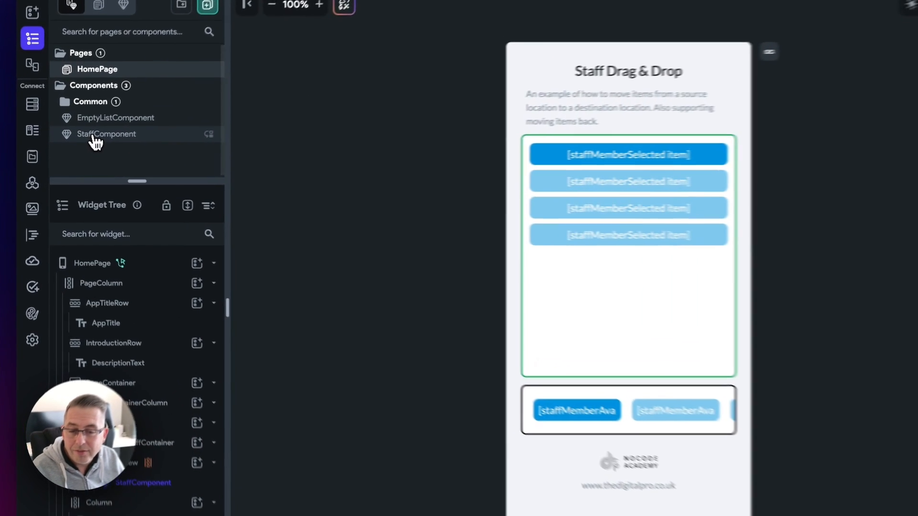
Step: Open StaffComponent and wrap its ComponentContainer in a Column
click(80, 144)
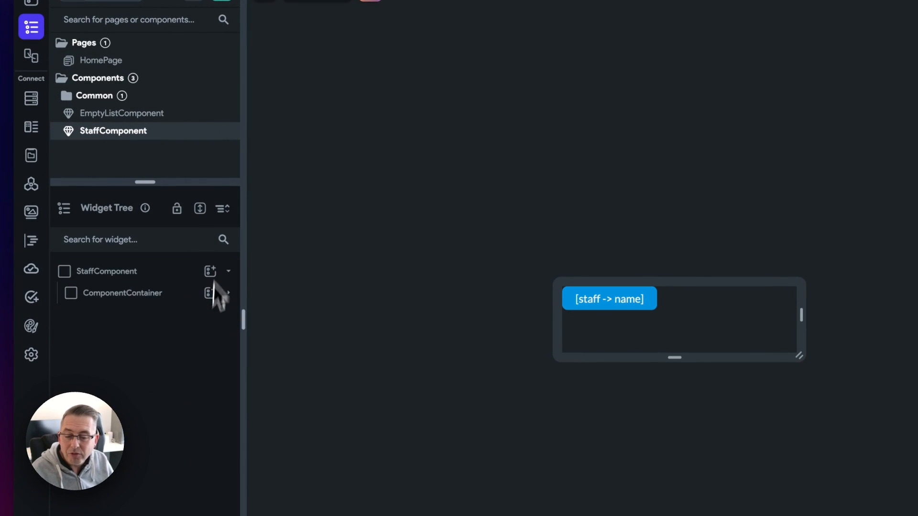
click(107, 295)
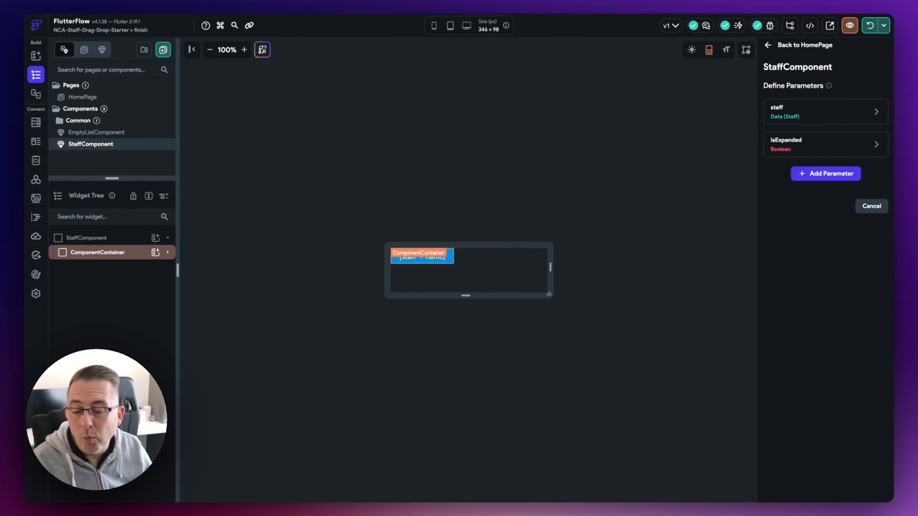
right_click(91, 257)
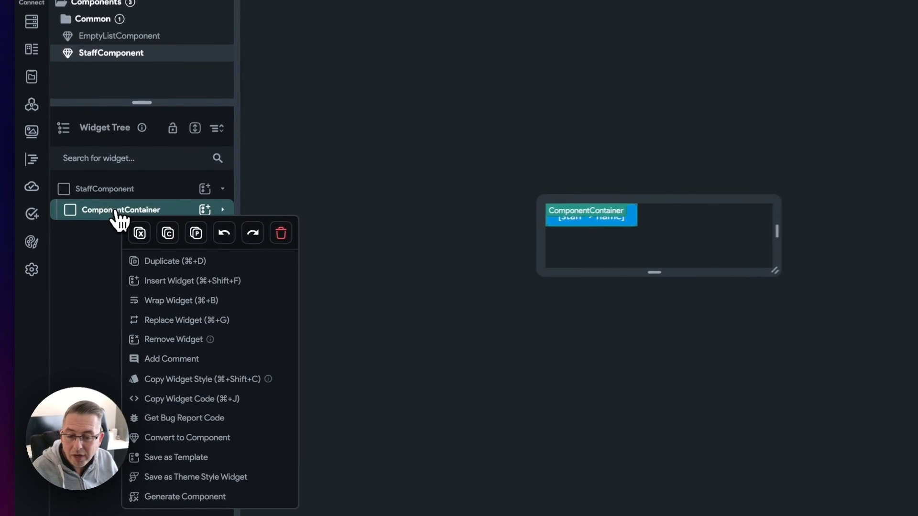
click(194, 300)
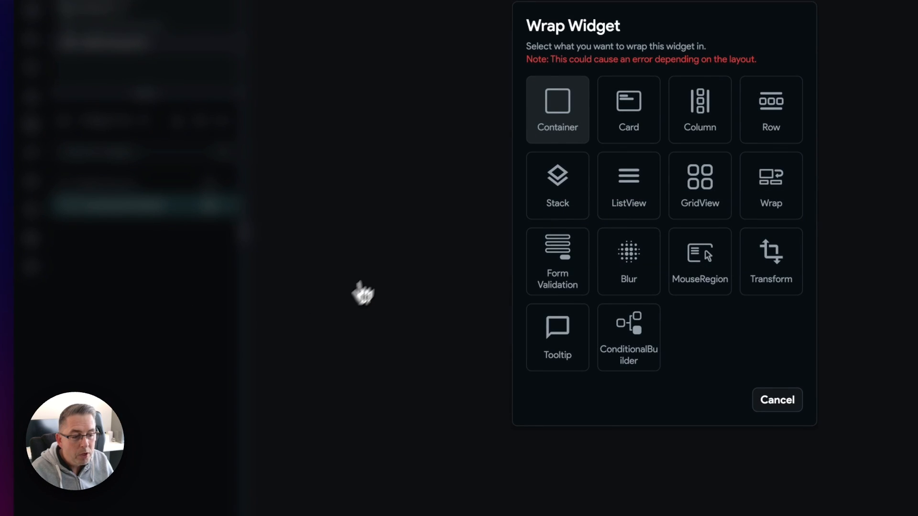
click(612, 184)
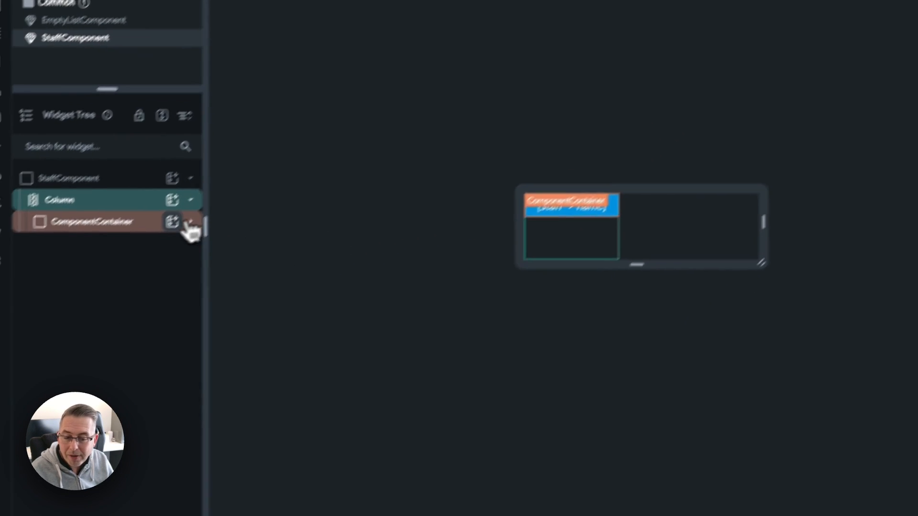
Step: Nest ComponentContainer inside a new Draggable widget in the Column and remove the wrapping Column from StaffComponent
click(172, 199)
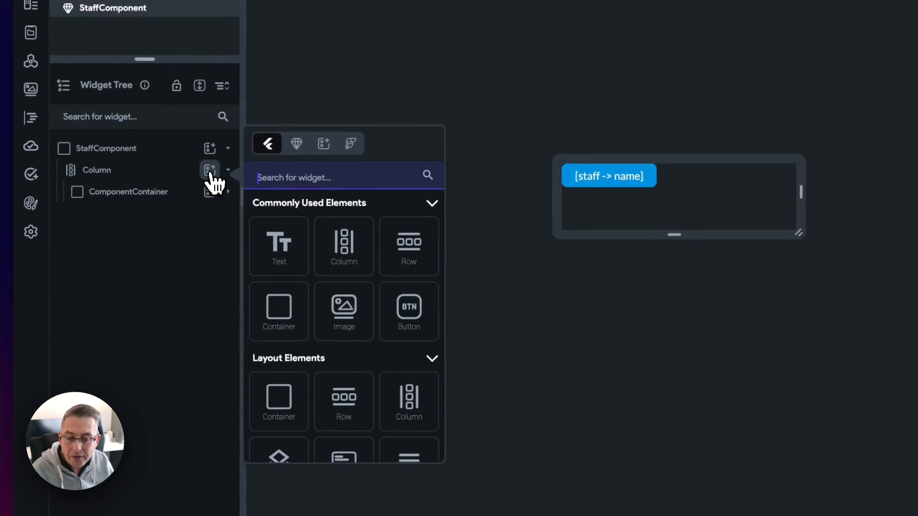
text(drag)
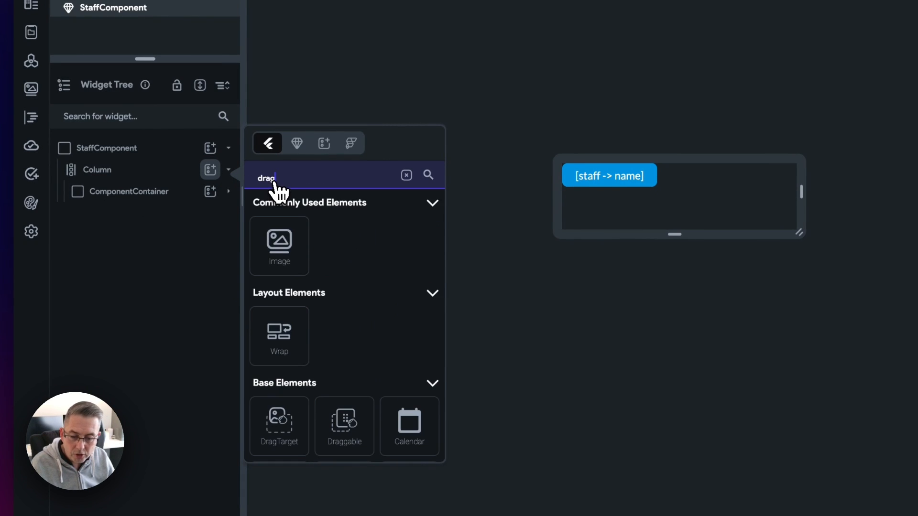
click(353, 435)
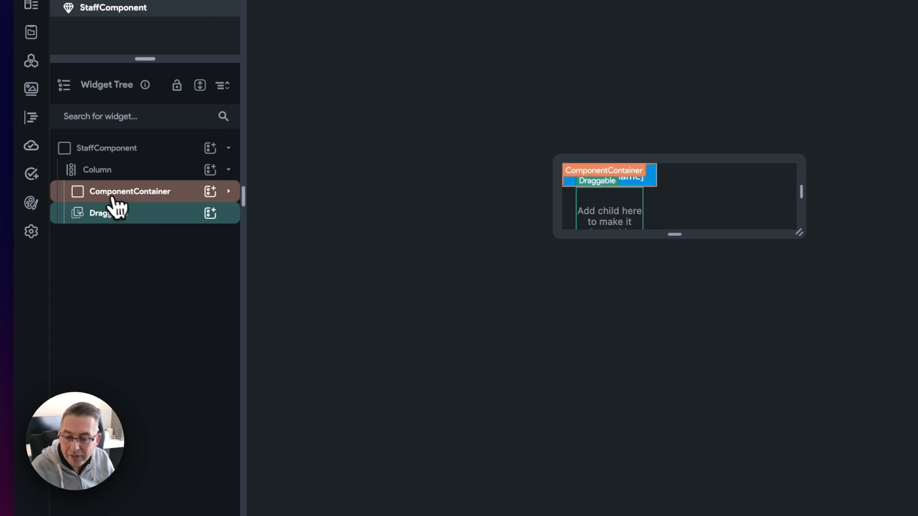
drag(114, 196, 114, 221)
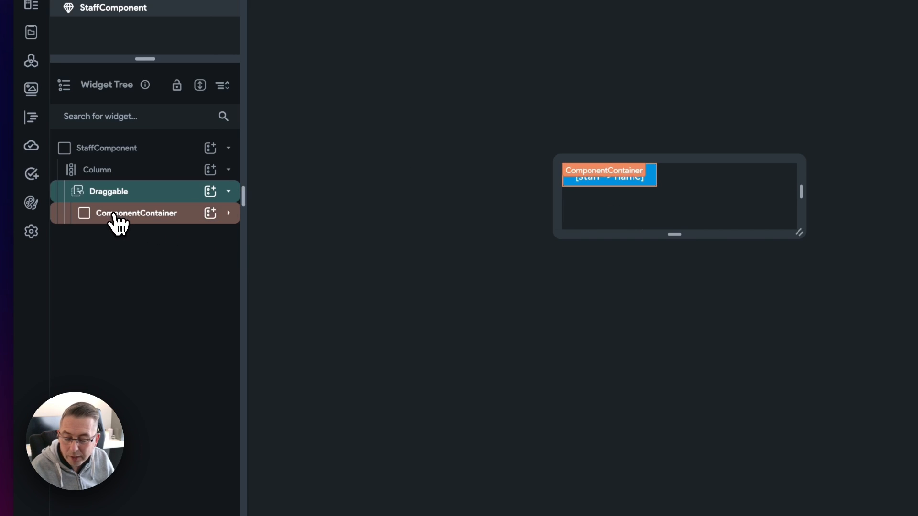
right_click(93, 170)
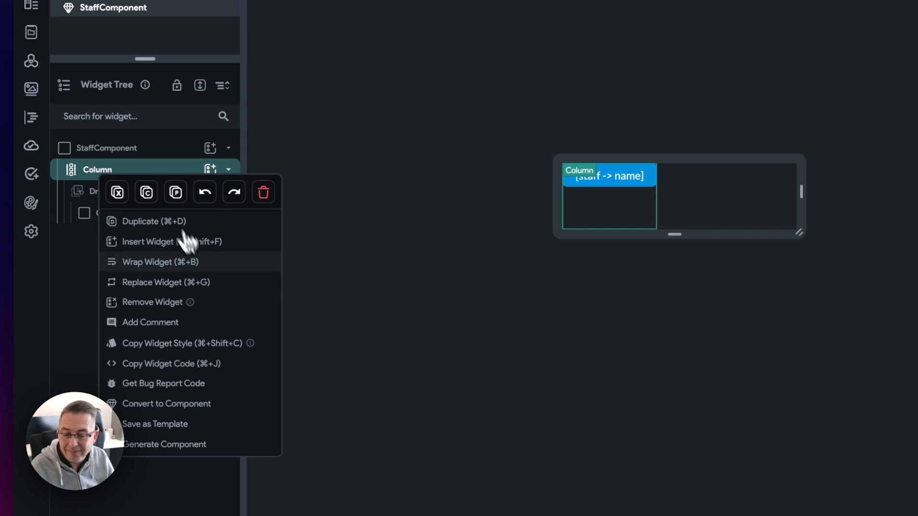
click(173, 303)
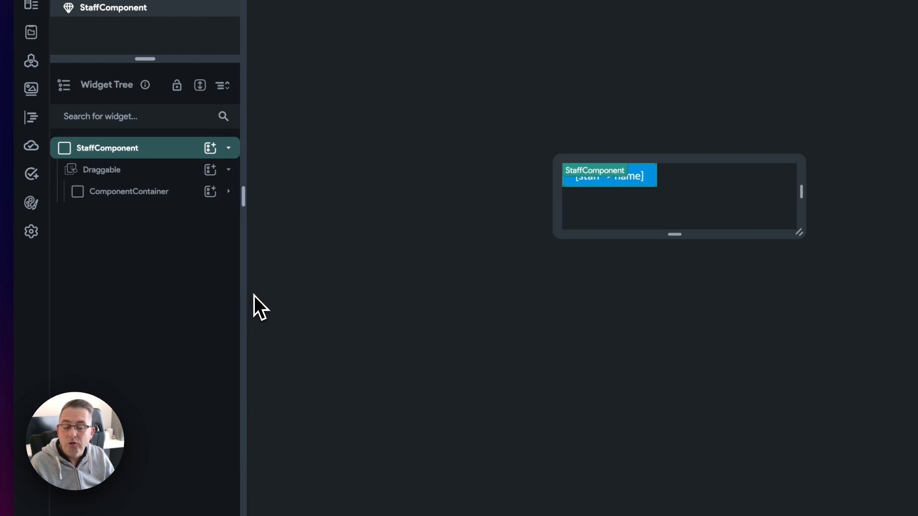
Step: Set the type of StaffComponent's Draggable to the Staff Data Type
click(106, 172)
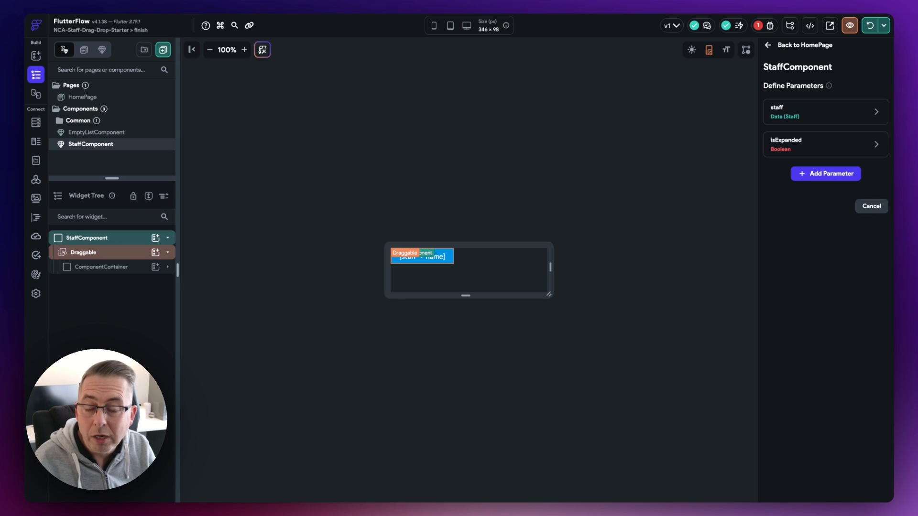
click(84, 252)
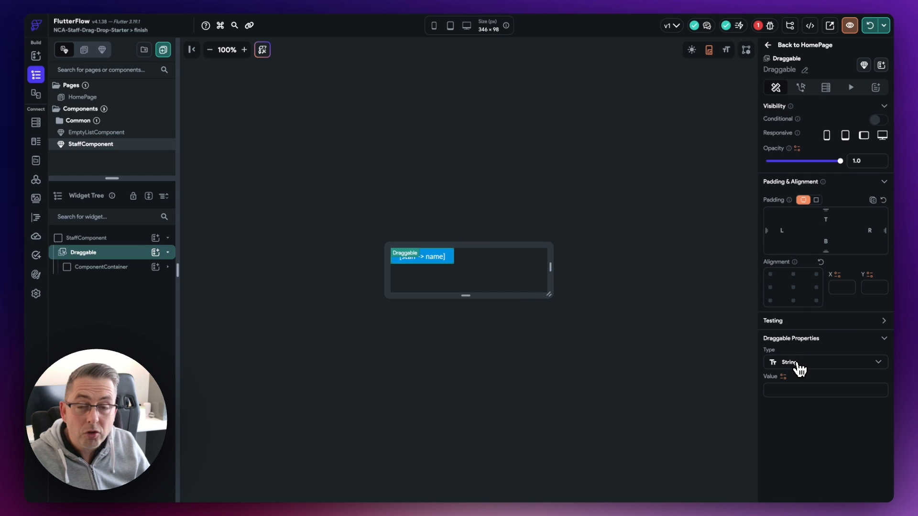
click(798, 365)
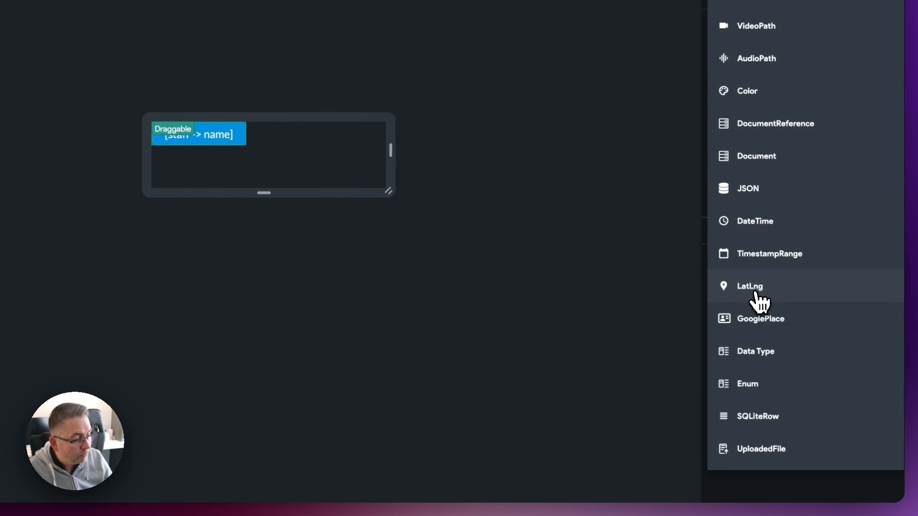
click(764, 358)
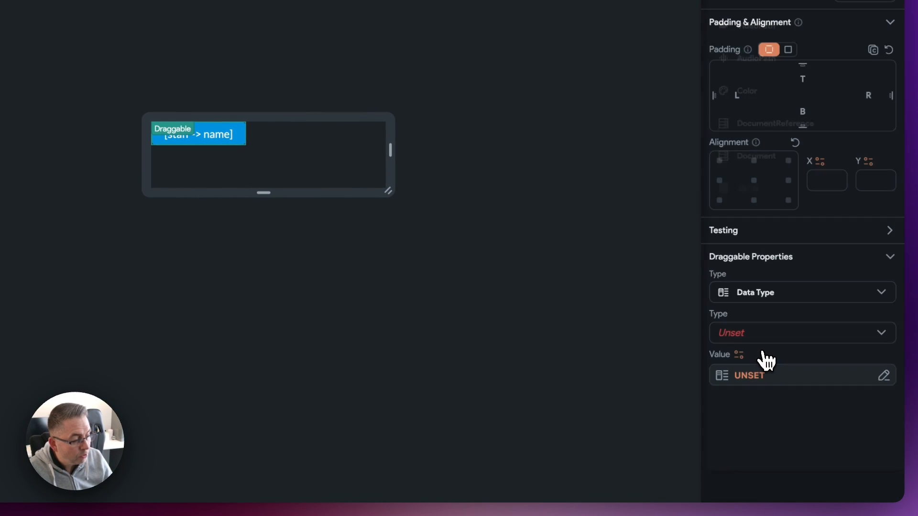
click(744, 335)
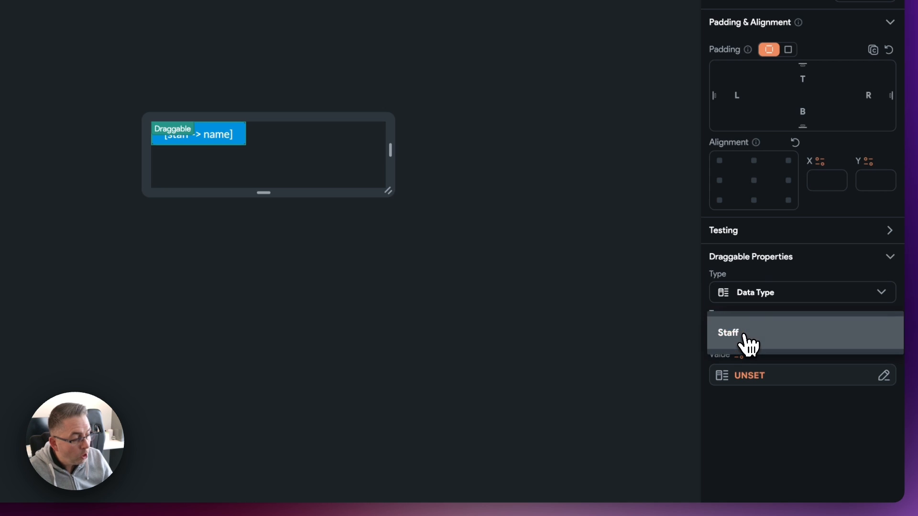
click(745, 338)
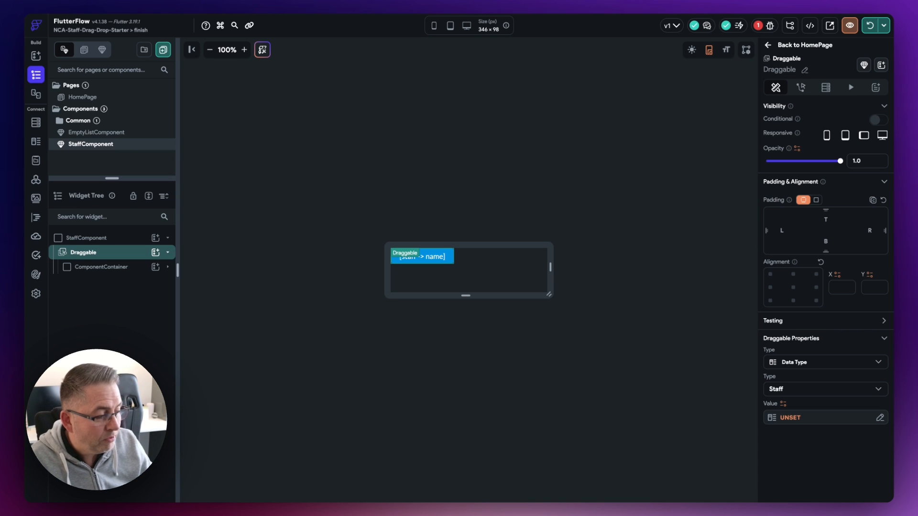
Step: Bind the Draggable's value to the staff component parameter with no further changes
click(791, 418)
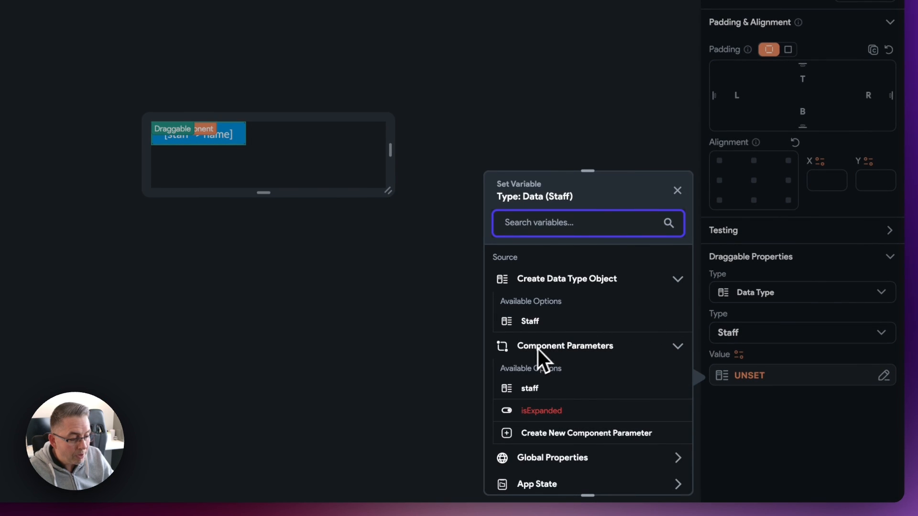
click(533, 389)
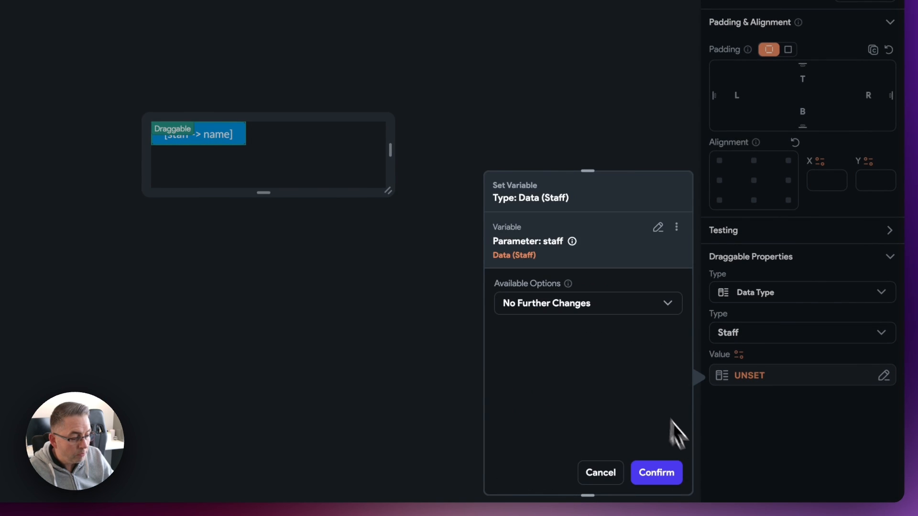
click(671, 476)
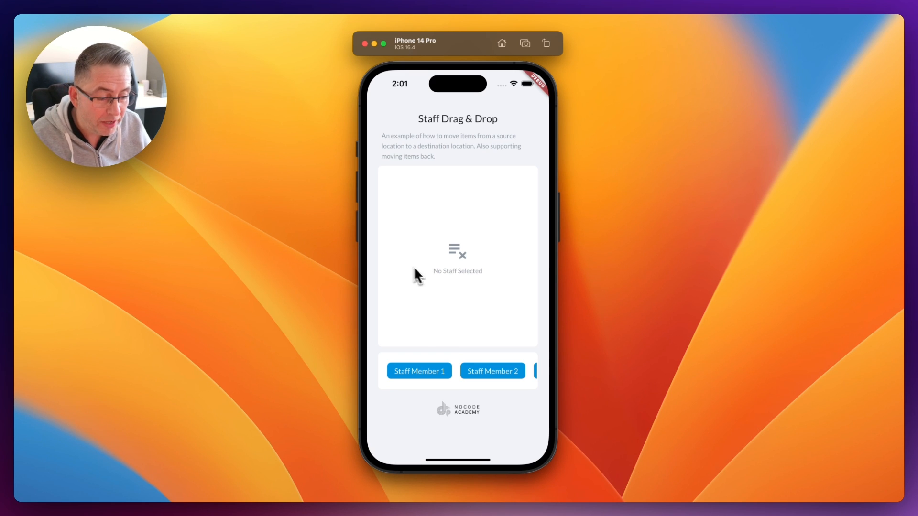
Step: Test dragging Staff Member 1 and other available staff towards the selected staff area in the iPhone simulator
drag(481, 384, 516, 384)
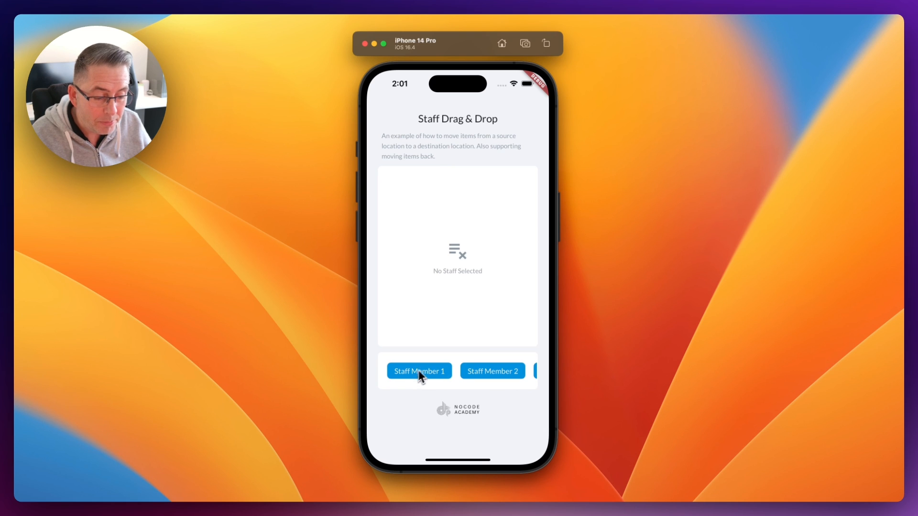
drag(420, 375, 462, 268)
mouse_move(497, 371)
mouse_down()
mouse_move(468, 256)
mouse_move(492, 334)
mouse_move(463, 369)
mouse_move(486, 377)
mouse_move(509, 371)
mouse_up()
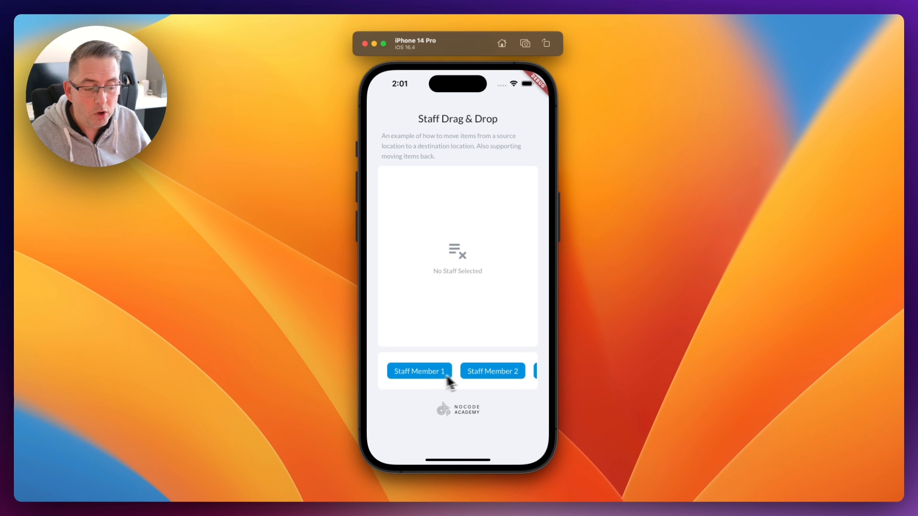
drag(443, 374, 423, 379)
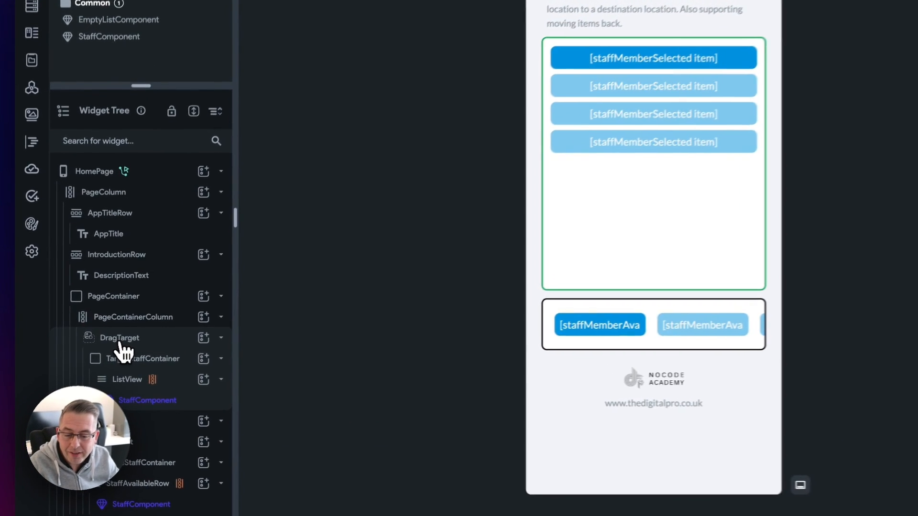
Step: Check the target list DragTarget's drag enter and exit triggers, and add an Update Page State action to On Drag Accept
click(97, 355)
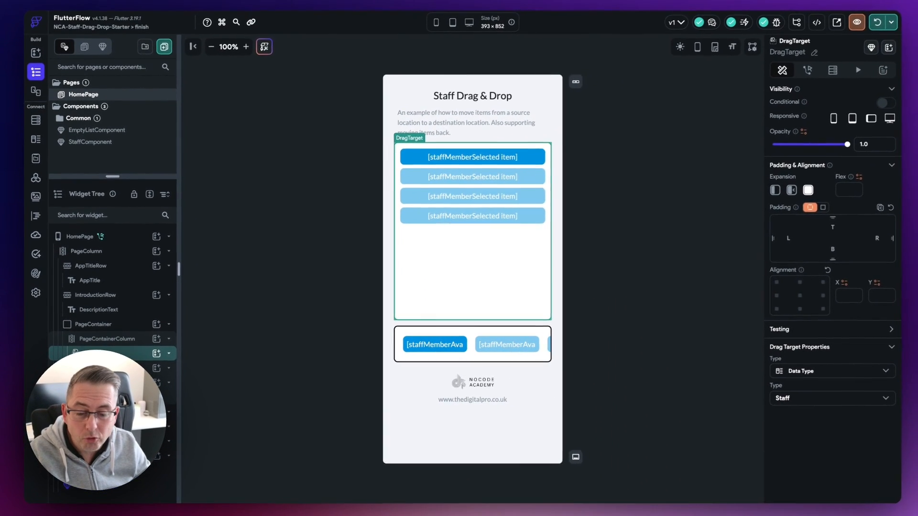
click(806, 71)
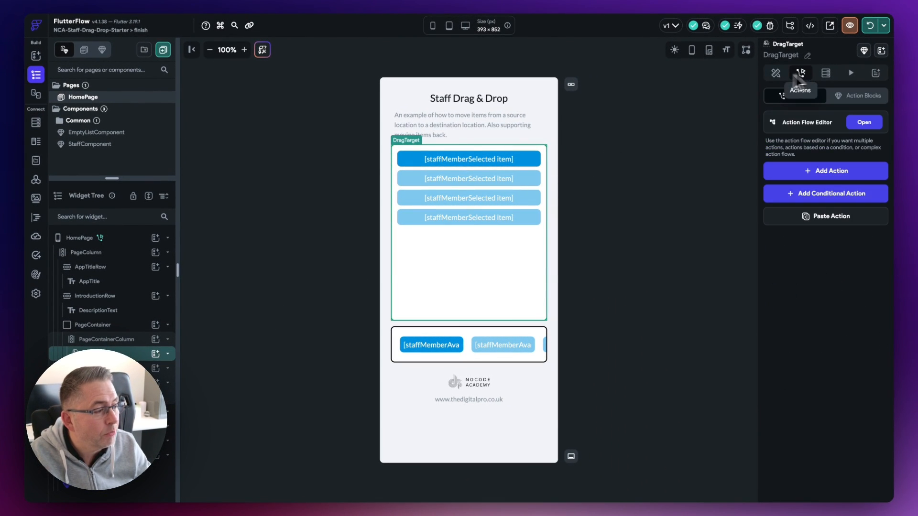
click(863, 123)
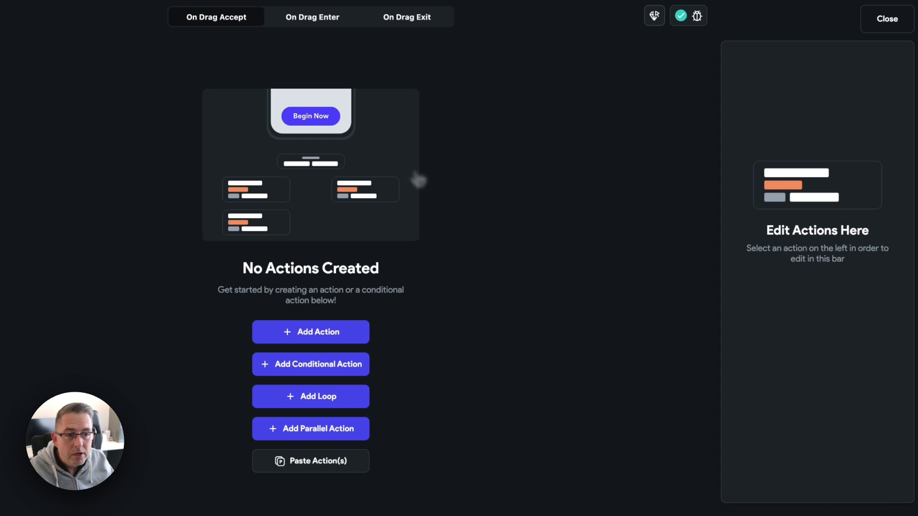
click(310, 20)
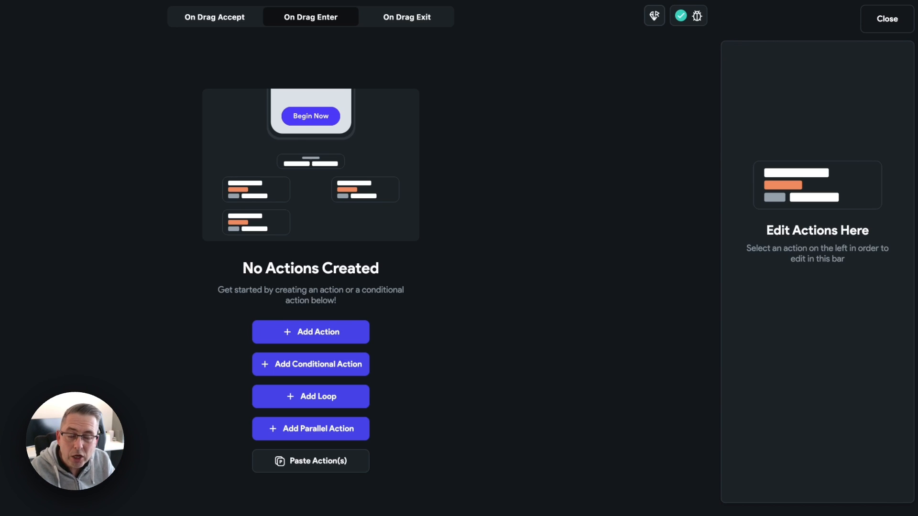
click(418, 24)
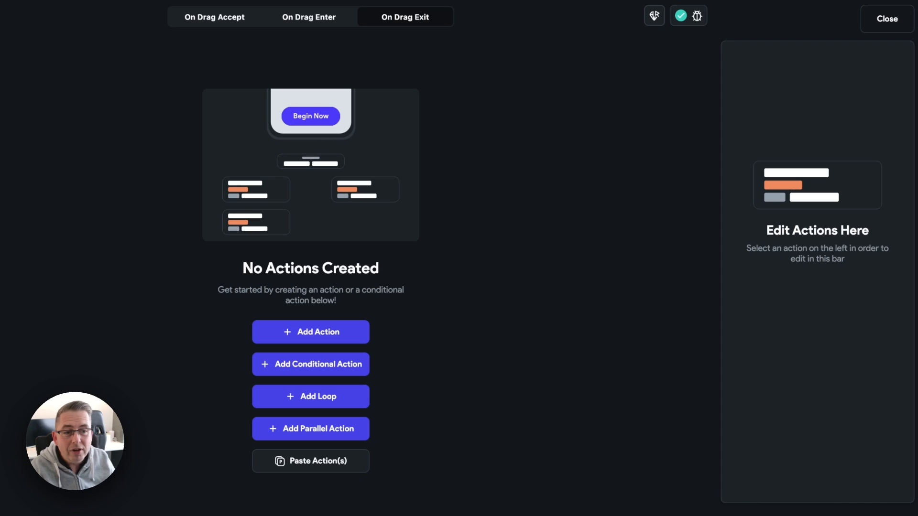
click(205, 21)
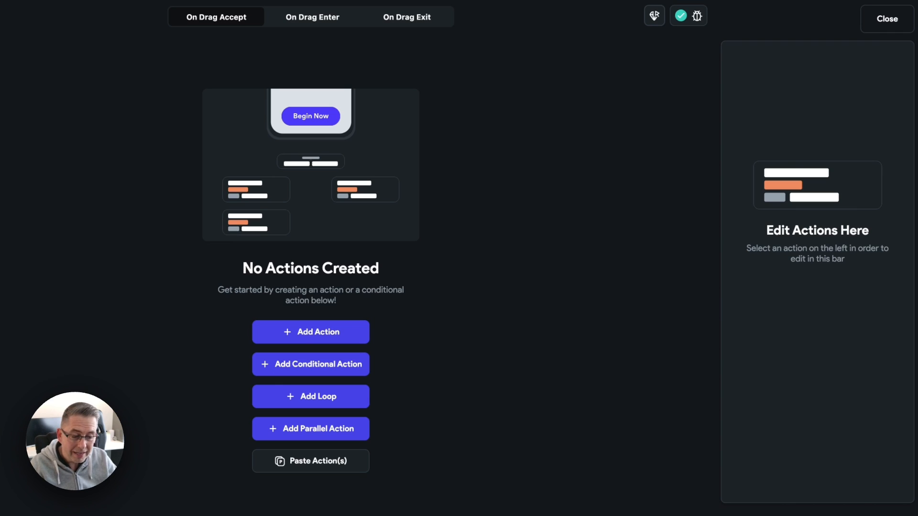
click(333, 332)
click(768, 142)
text(state)
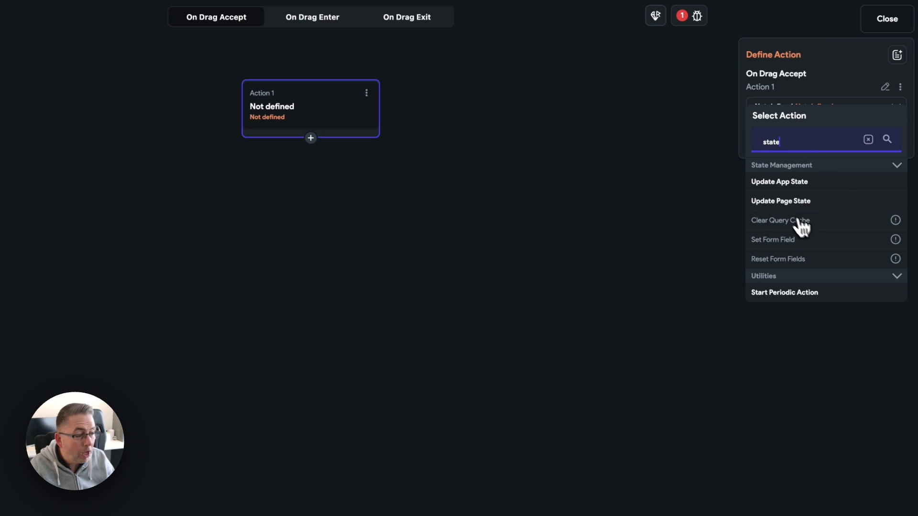
click(779, 203)
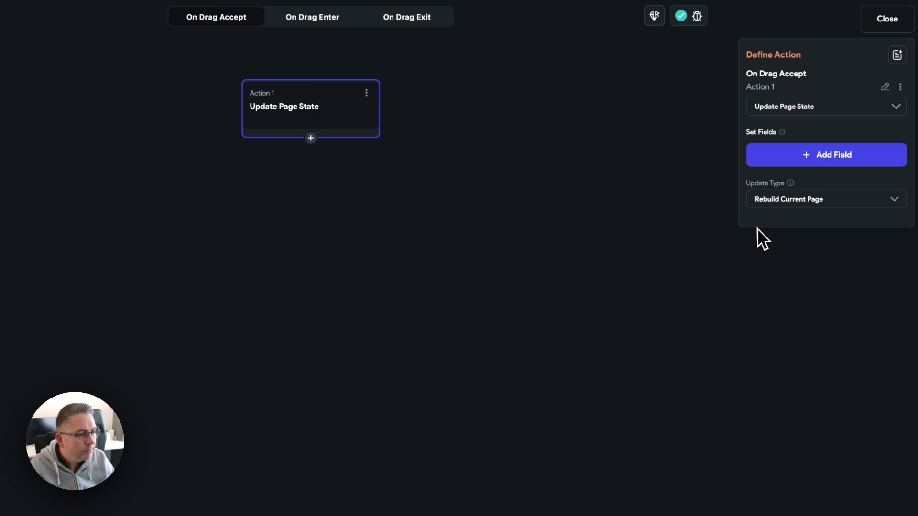
Step: Make the action add the DragTarget's Dragged Data to the staffMembersSelected list with no further changes
click(824, 161)
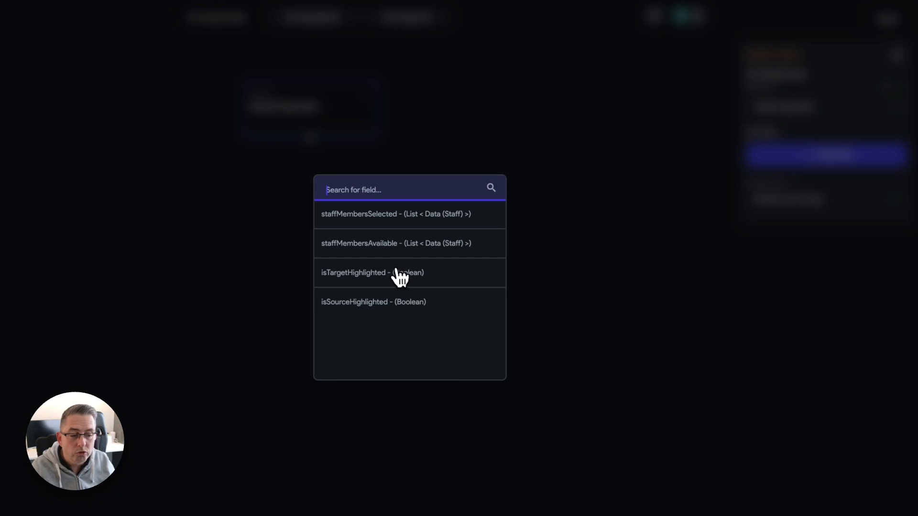
click(372, 221)
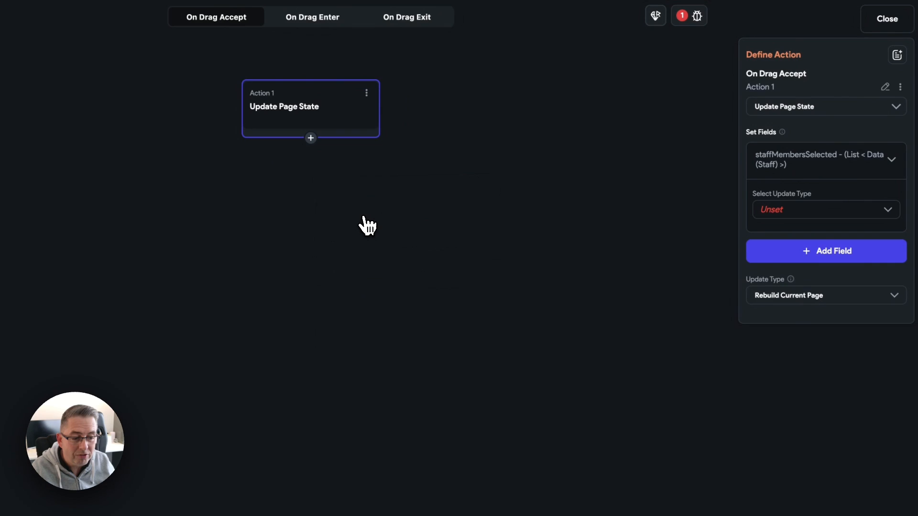
click(776, 213)
click(794, 266)
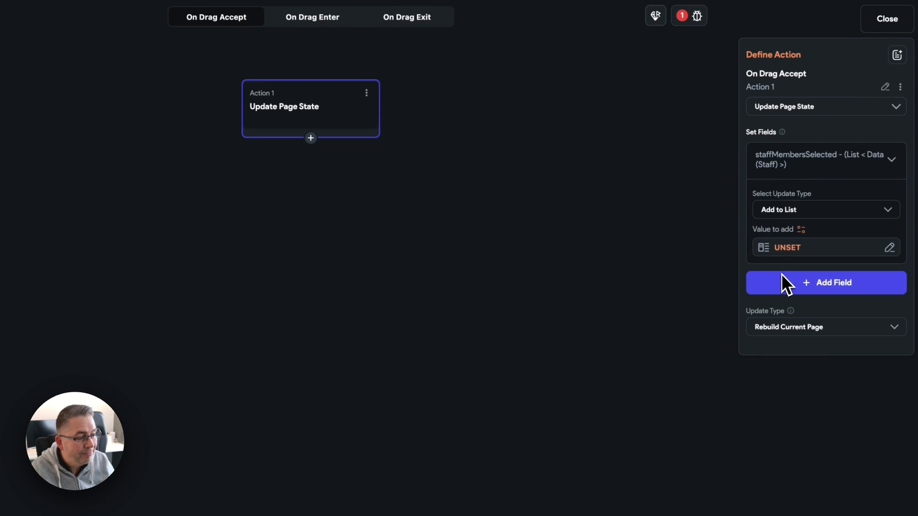
click(787, 250)
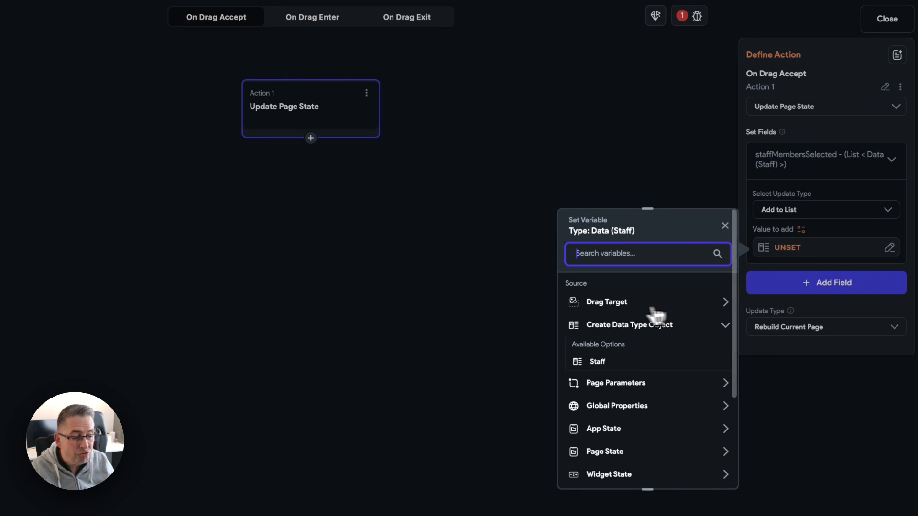
click(612, 306)
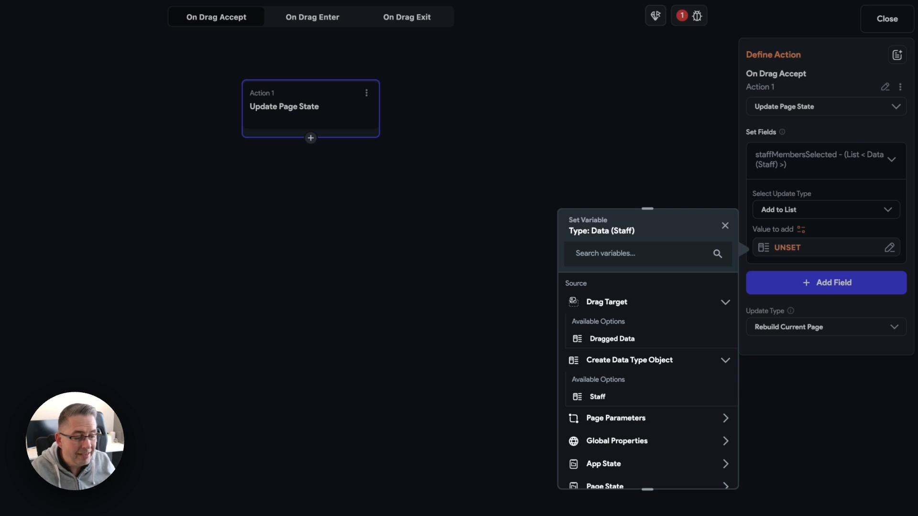
click(612, 339)
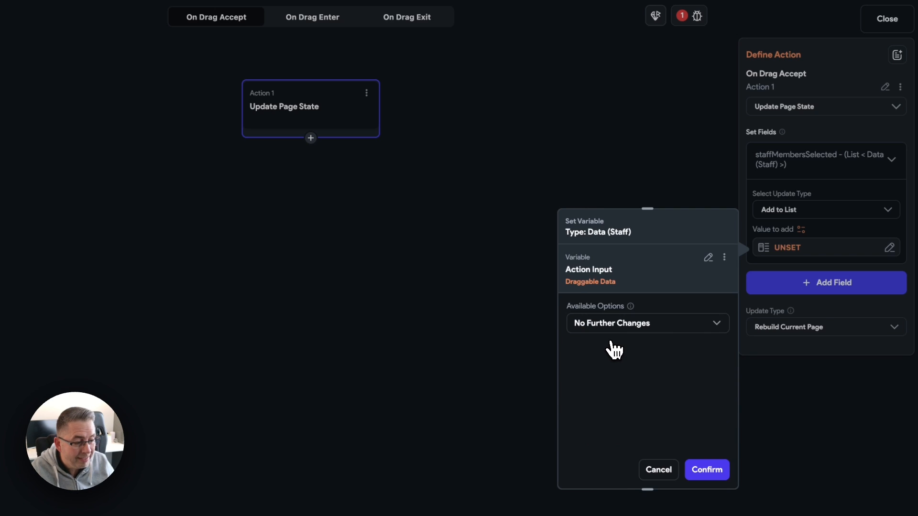
click(705, 470)
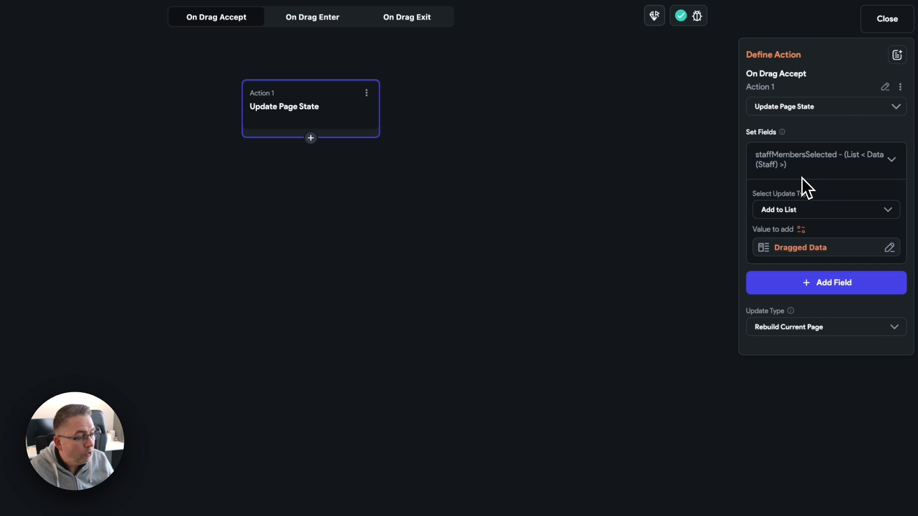
Step: Make the same action remove the Dragged Data from the staffMembersAvailable list and close the action flow editor
click(813, 287)
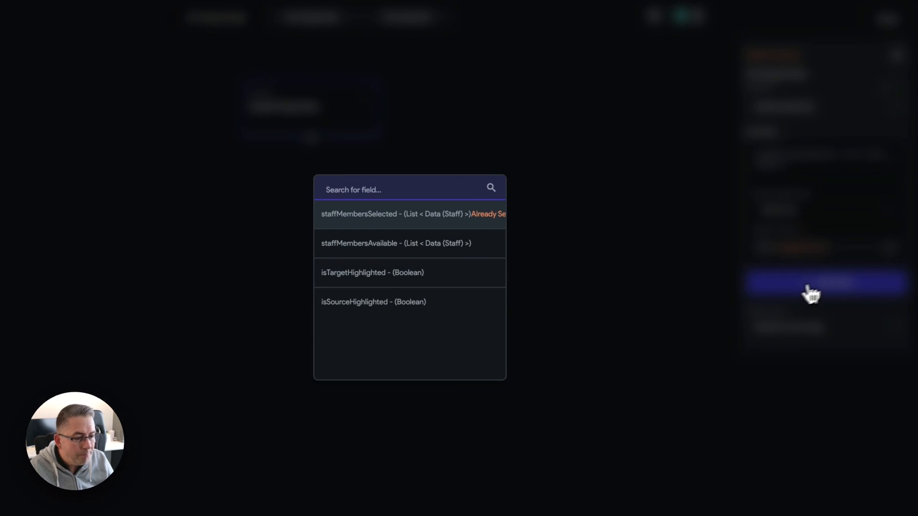
click(369, 253)
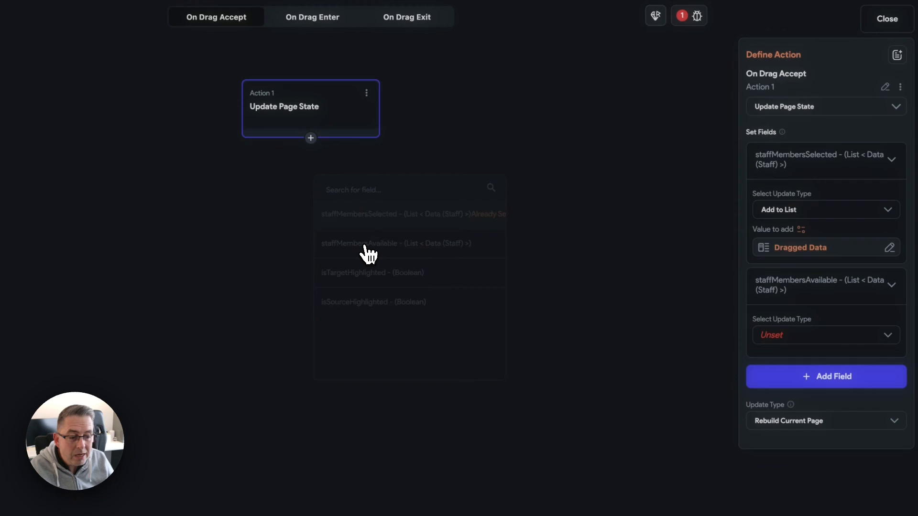
click(771, 342)
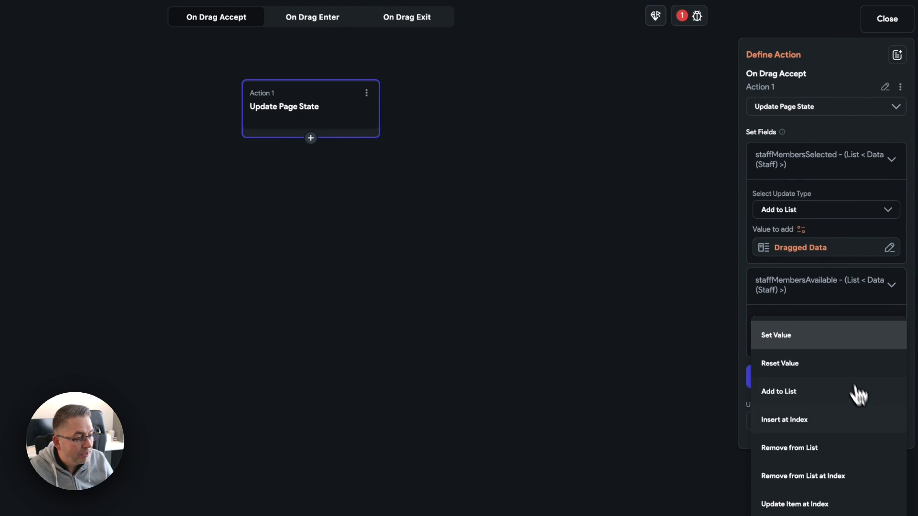
click(810, 450)
click(784, 376)
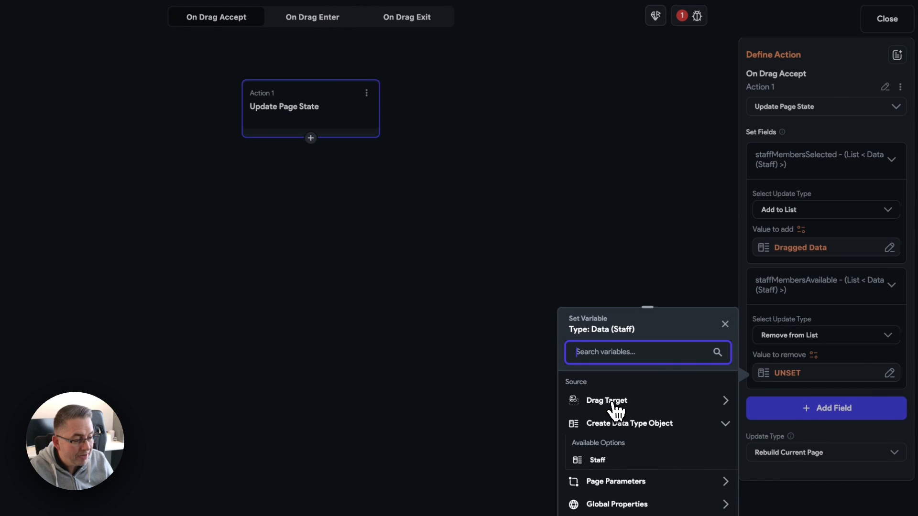
click(616, 403)
click(622, 436)
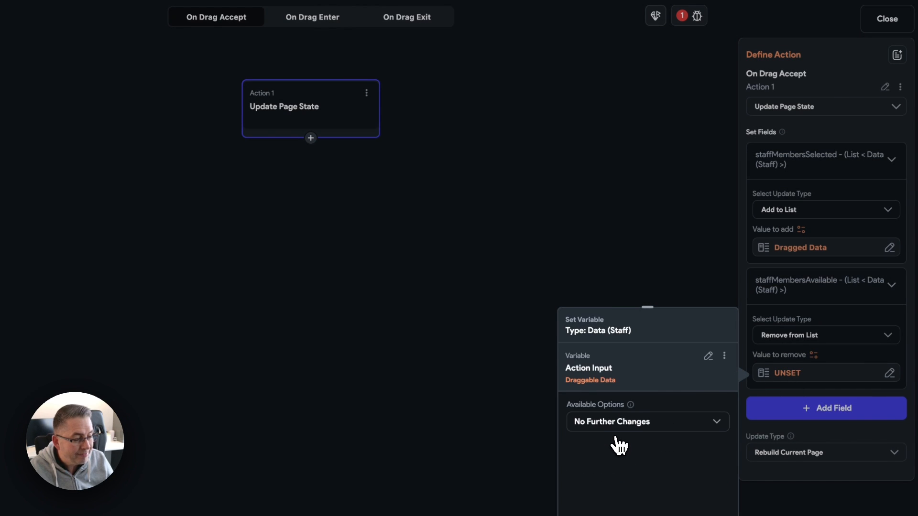
click(641, 509)
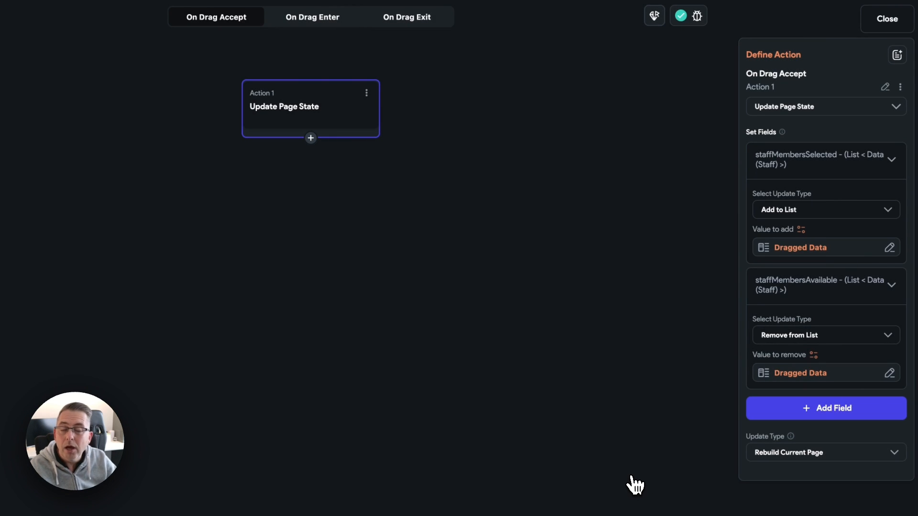
click(835, 53)
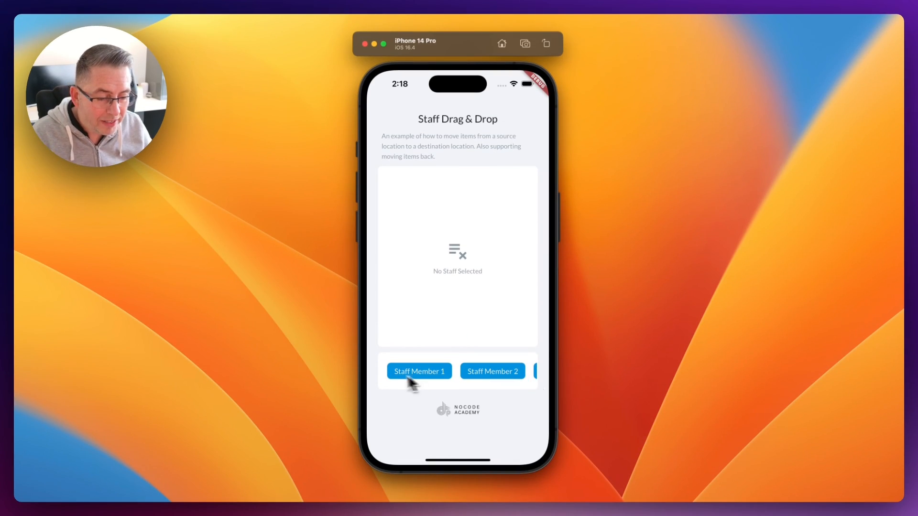
Step: In the iPhone simulator, test moving Staff Members 1, 3 and 2 into the selected area and re-dropping one within it
drag(409, 375, 411, 251)
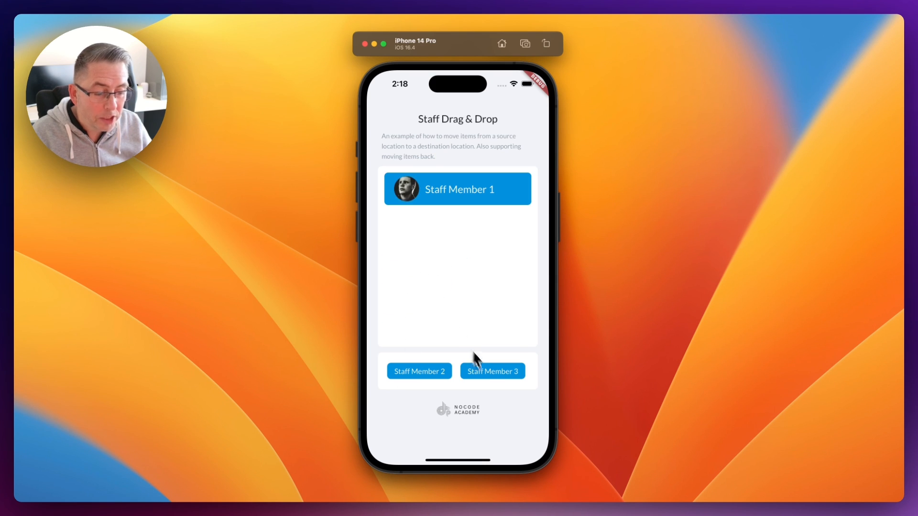
drag(489, 372, 460, 260)
drag(437, 372, 448, 285)
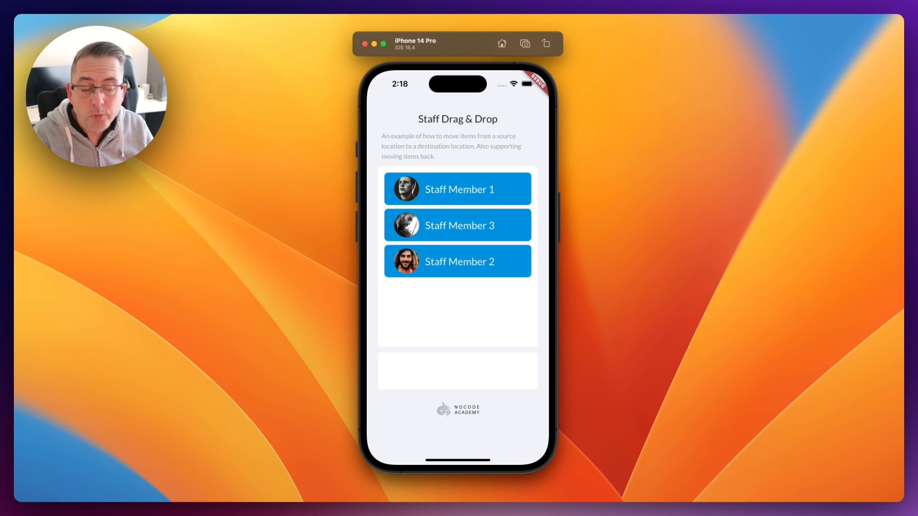
drag(453, 276, 466, 248)
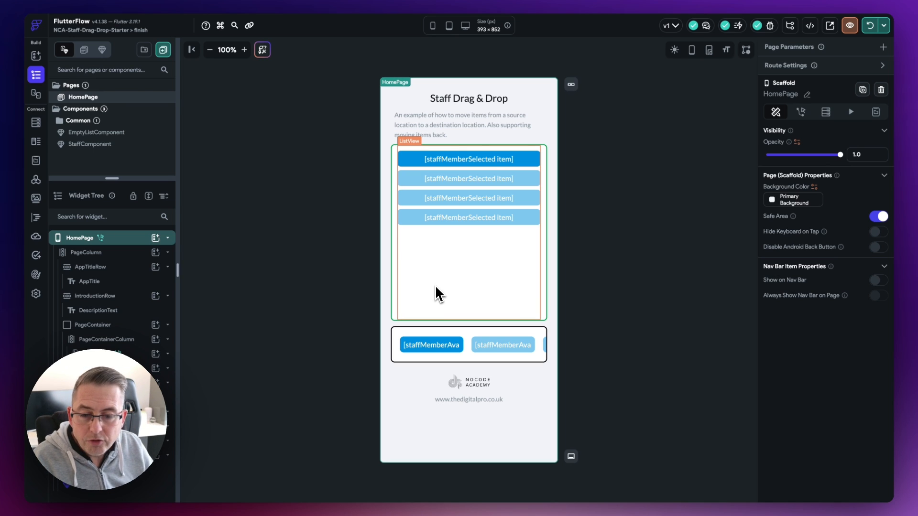
Step: Create an App Level action block named isStaffInList from the HomePage actions
click(800, 112)
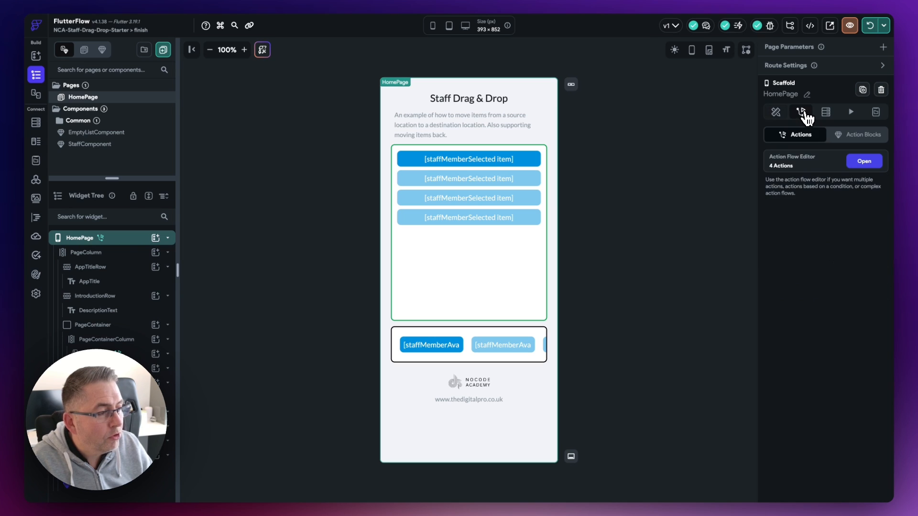
click(855, 143)
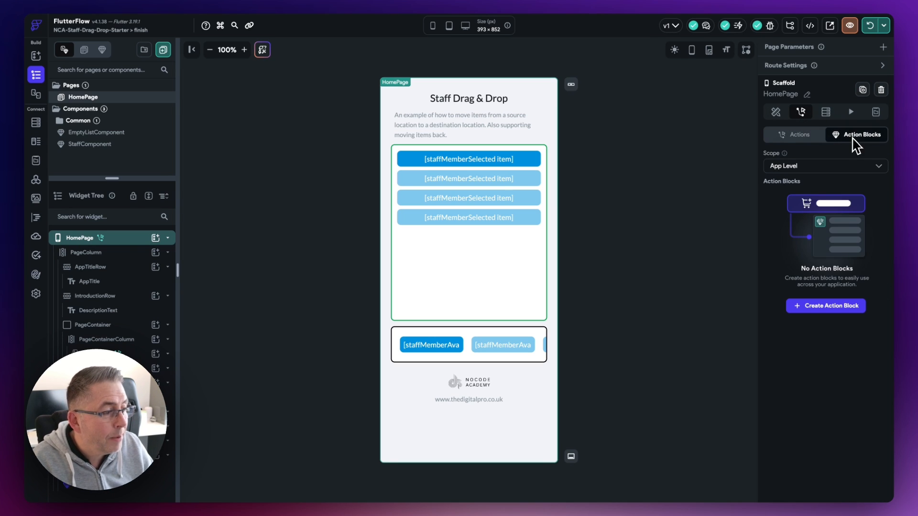
click(825, 173)
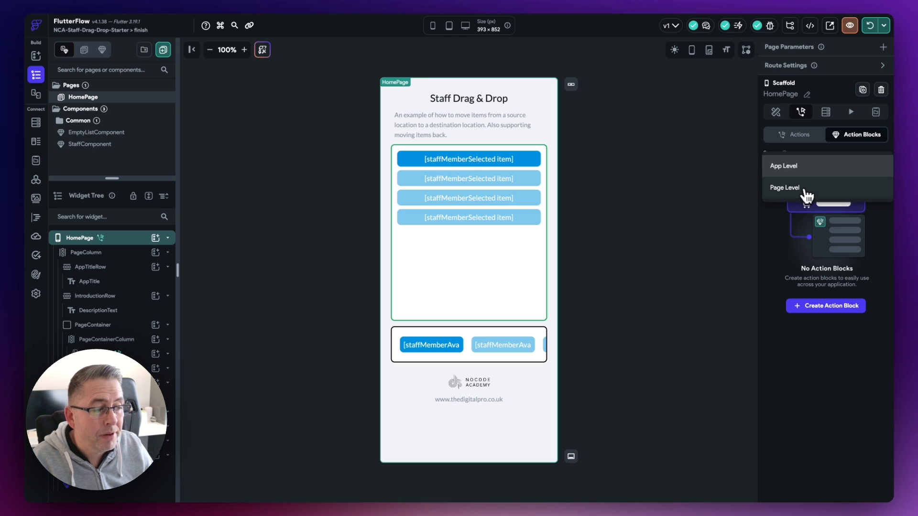
click(793, 167)
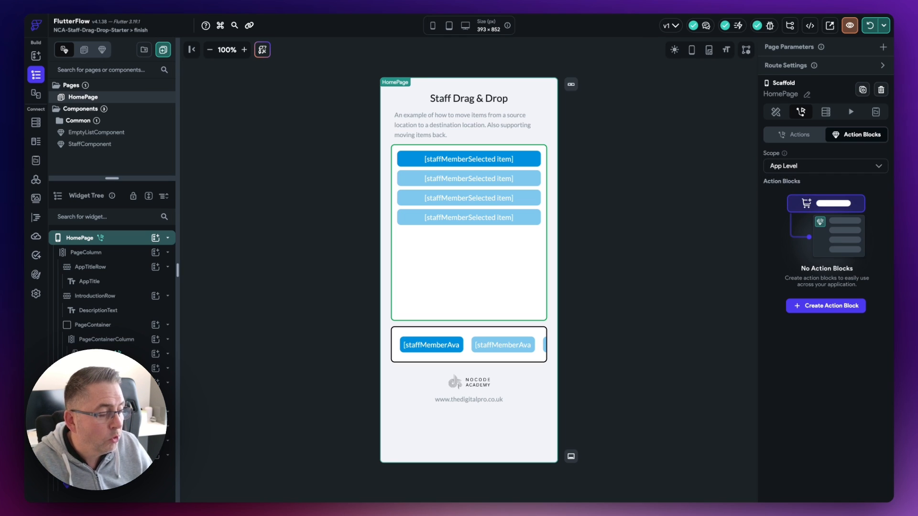
click(833, 307)
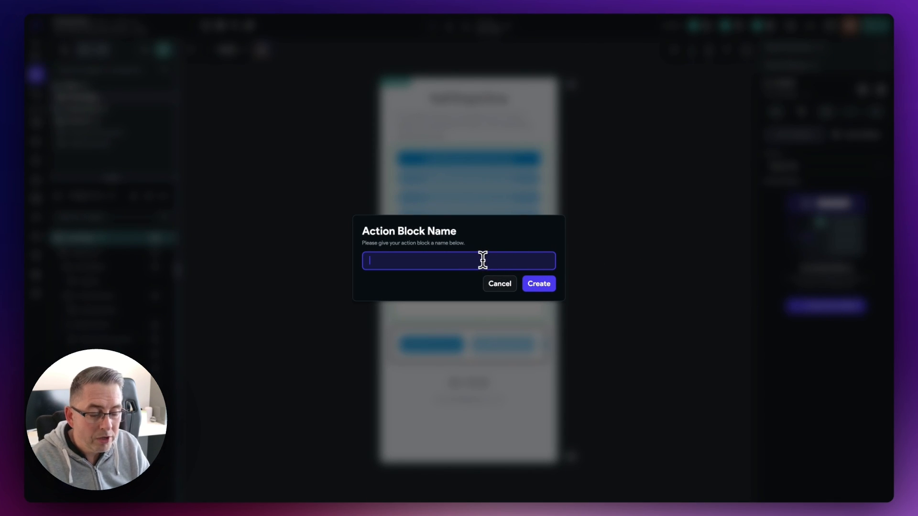
text(isStaff)
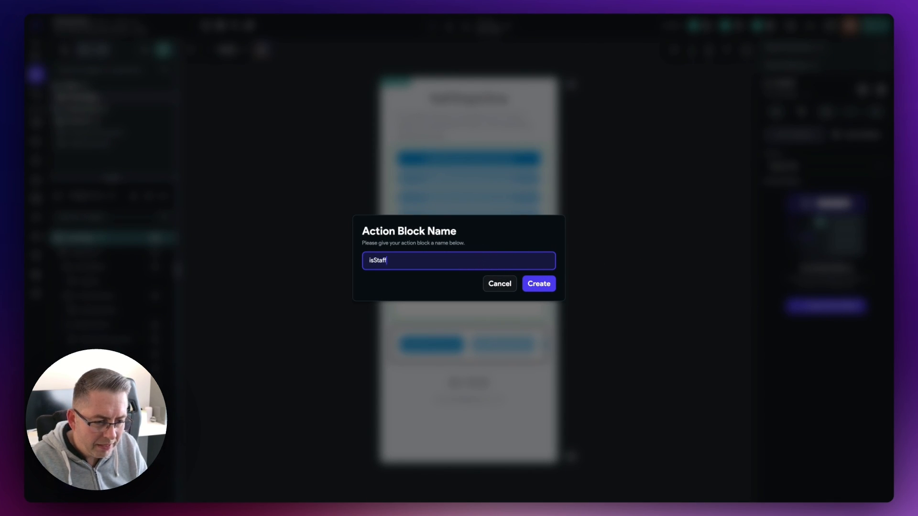
text(InList)
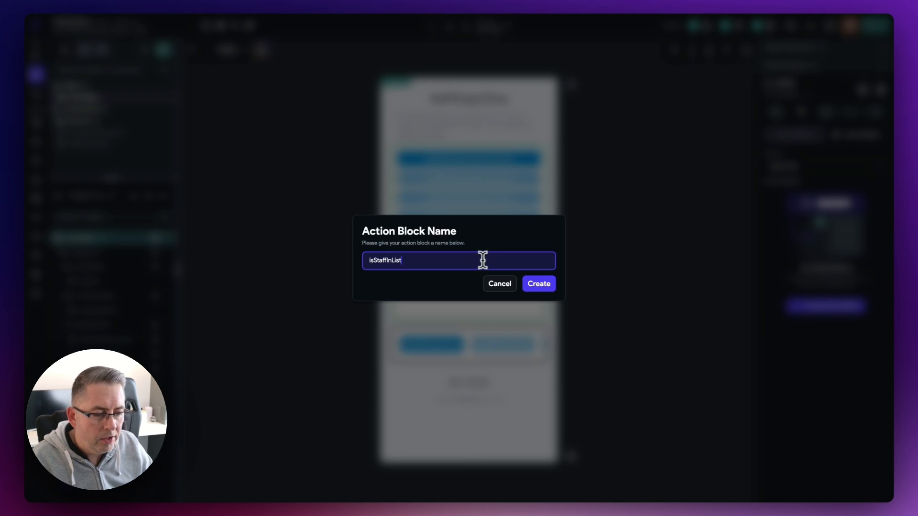
click(536, 285)
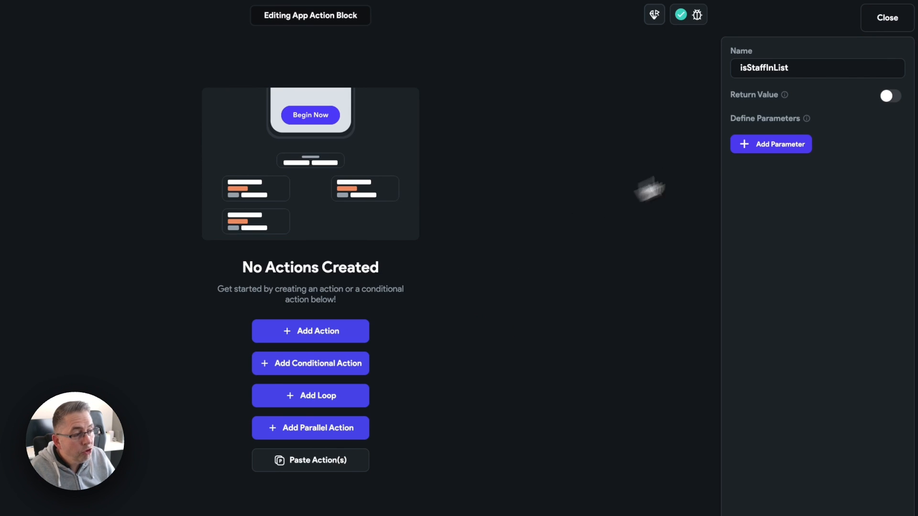
Step: Enable a return value for the isStaffInList action block with Boolean as its output type
click(883, 98)
click(793, 165)
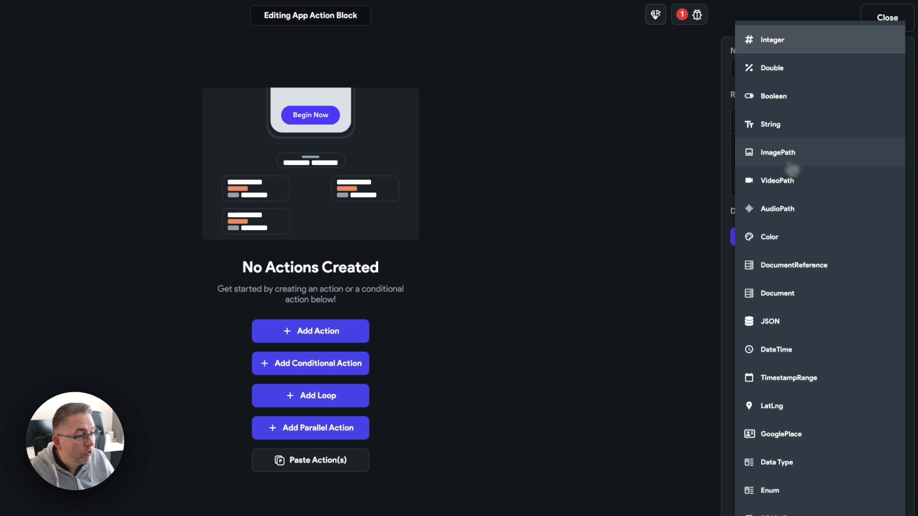
click(779, 96)
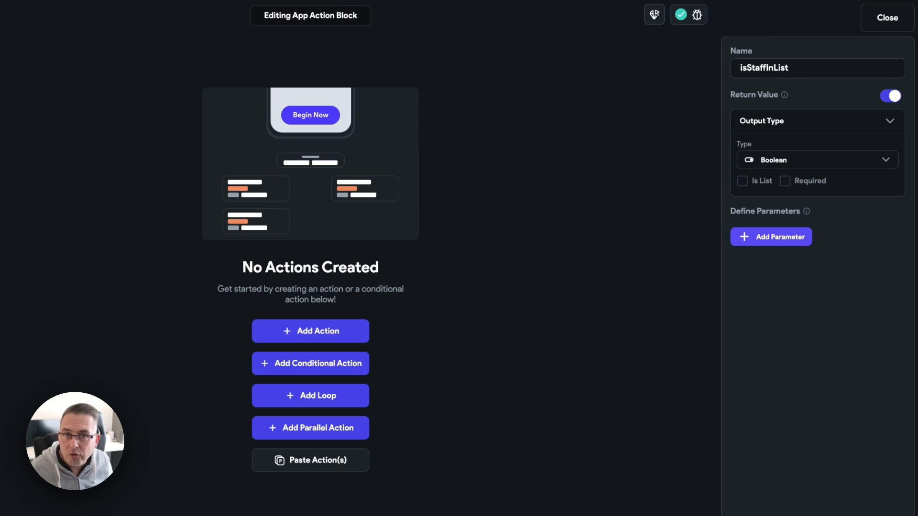
Step: Add a parameter named staff to the isStaffInList action block, using the Staff data type
click(777, 242)
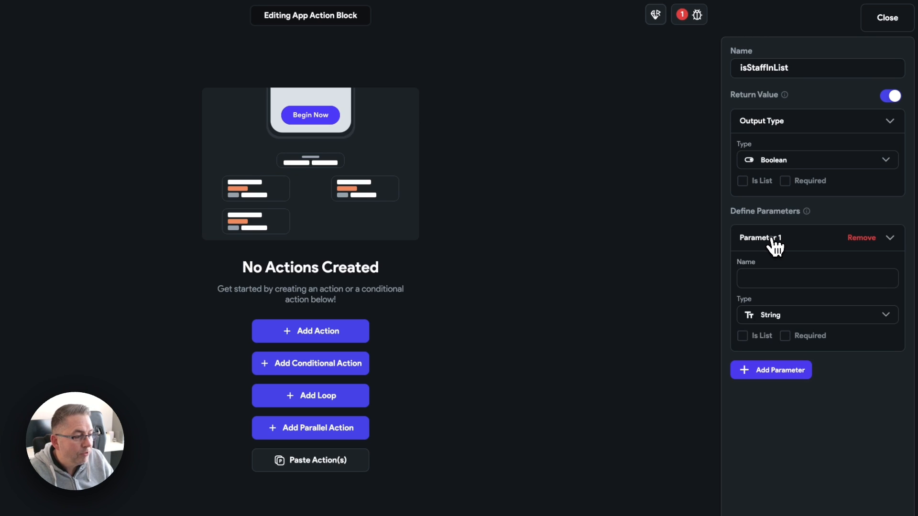
click(782, 279)
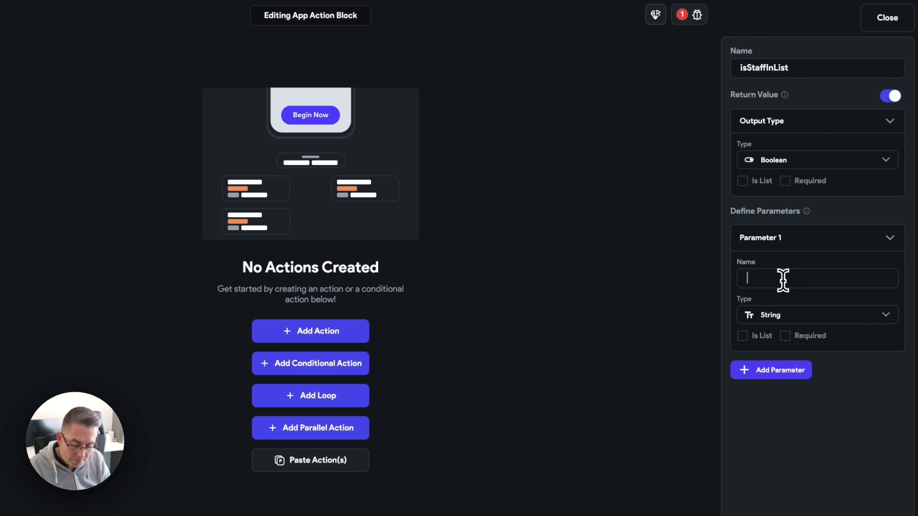
text(staff)
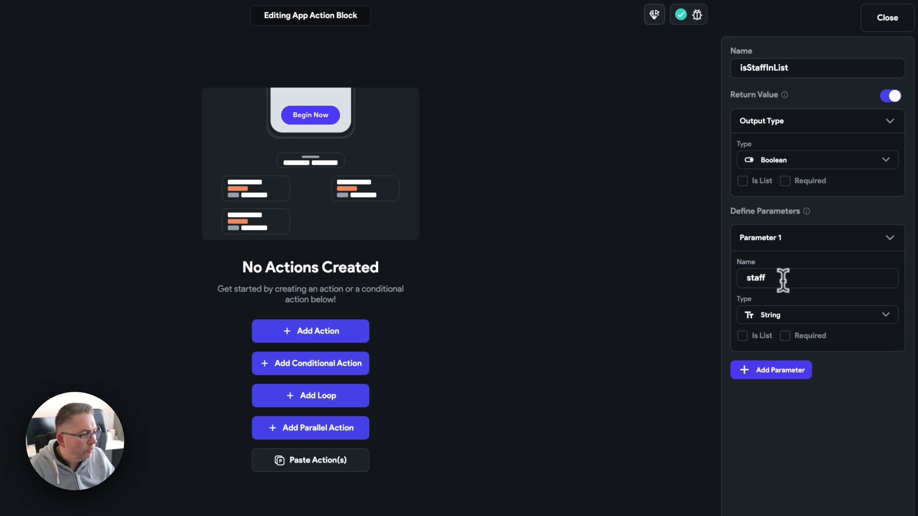
click(830, 311)
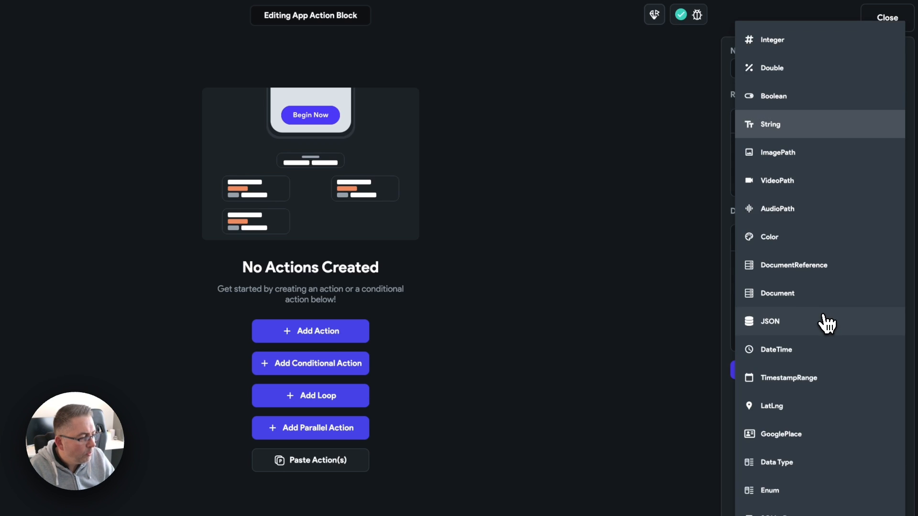
click(798, 465)
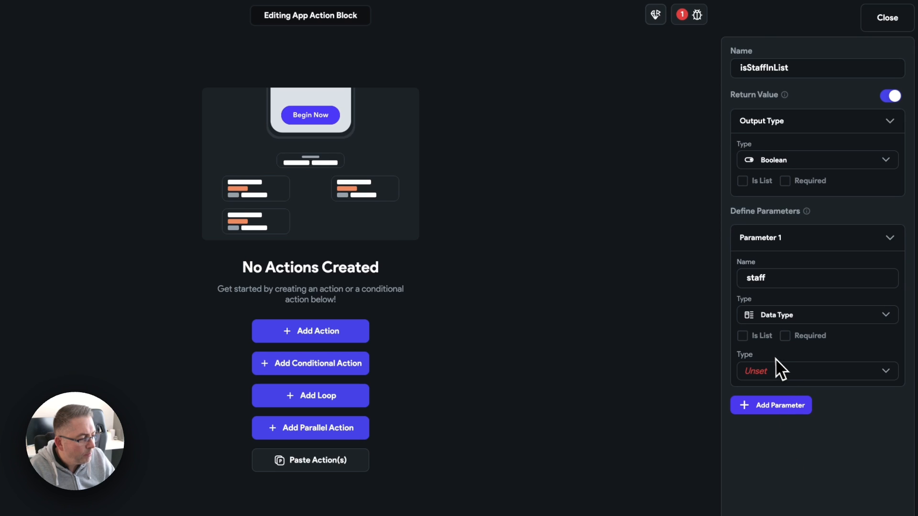
click(818, 371)
click(811, 381)
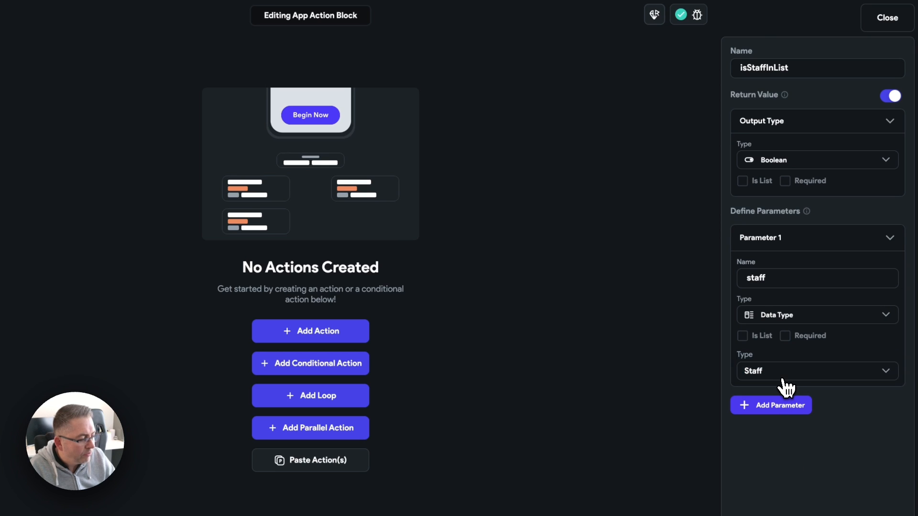
Step: Add a second parameter named list, defined as a list of the Staff data type, and collapse both parameter definitions
click(778, 407)
scroll(781, 423, down, 1)
click(778, 426)
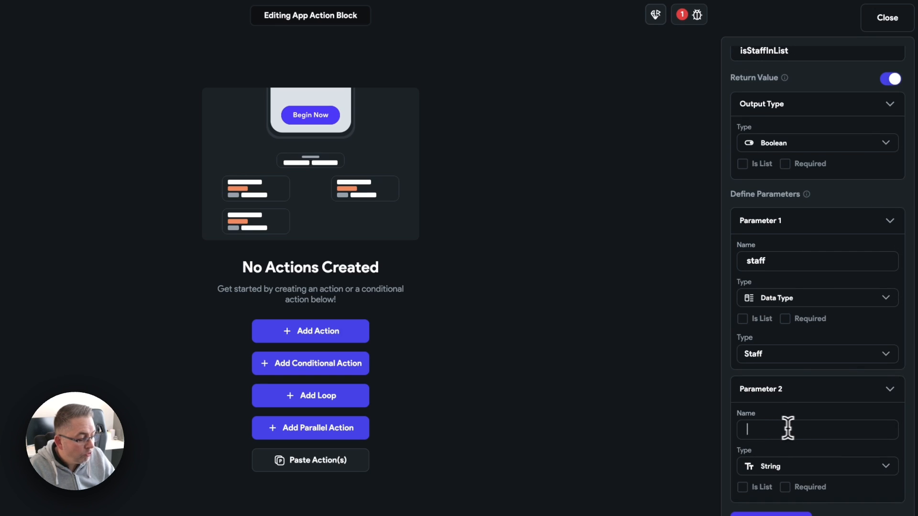
text(list)
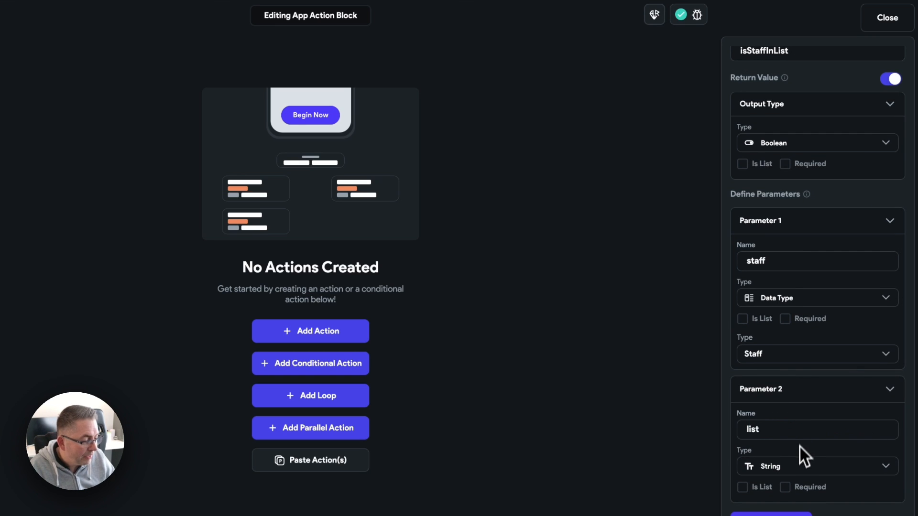
click(756, 489)
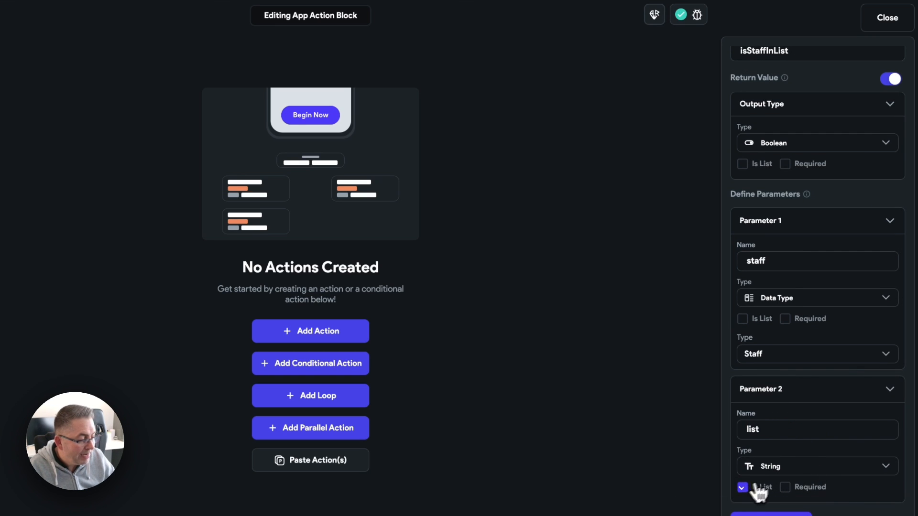
click(784, 467)
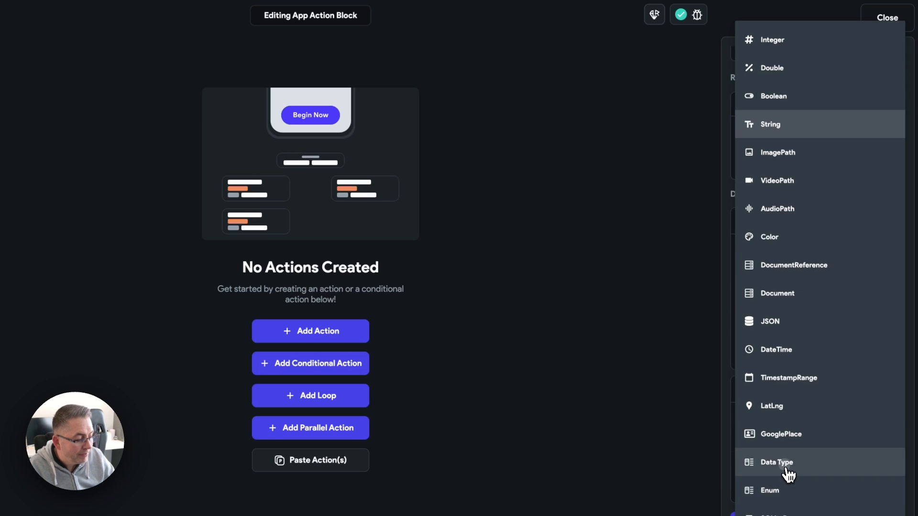
click(786, 463)
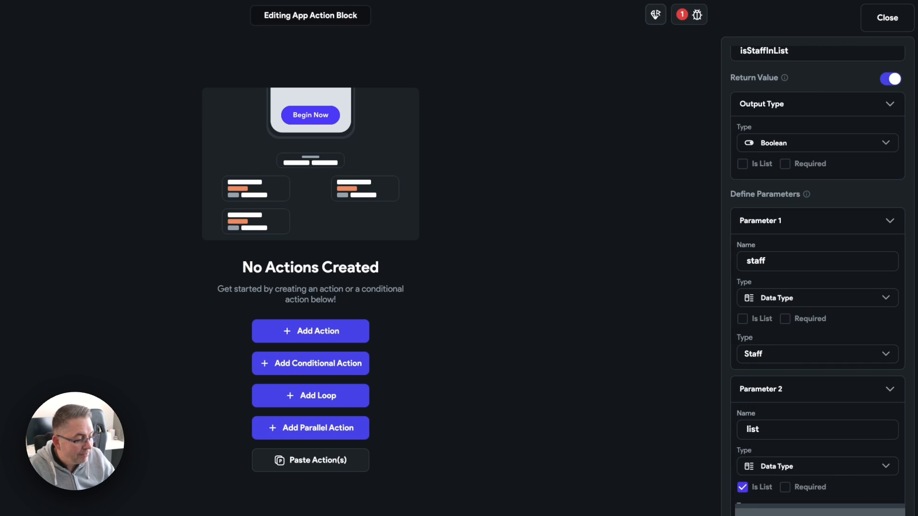
click(890, 391)
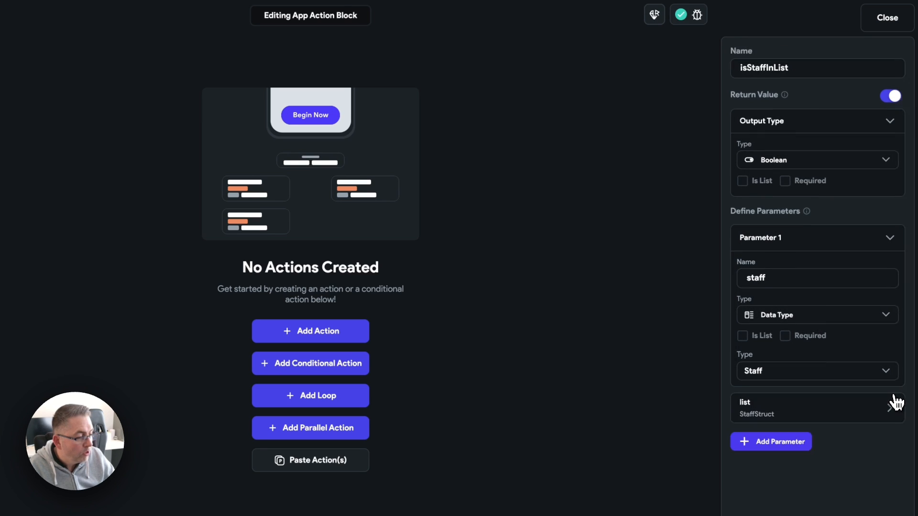
click(890, 238)
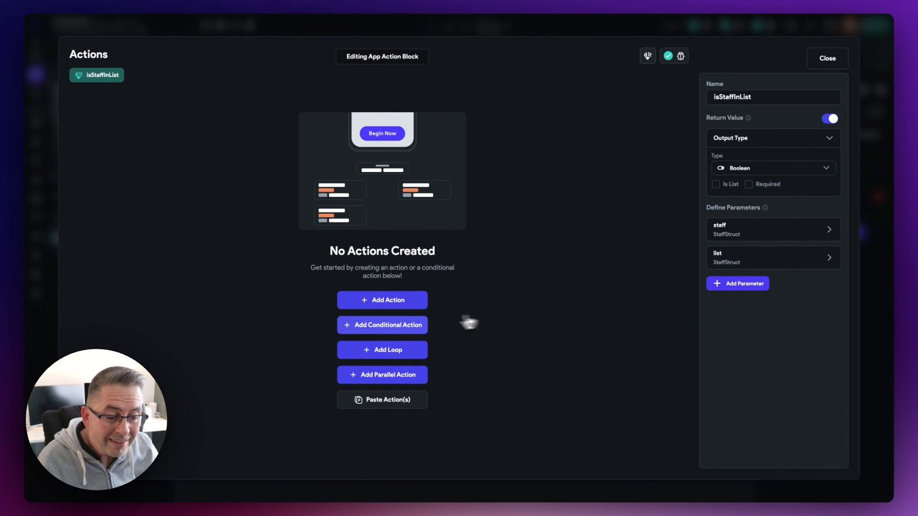
Step: Add a conditional action to the block and base its condition on the list action parameter with Filter List Items
click(402, 325)
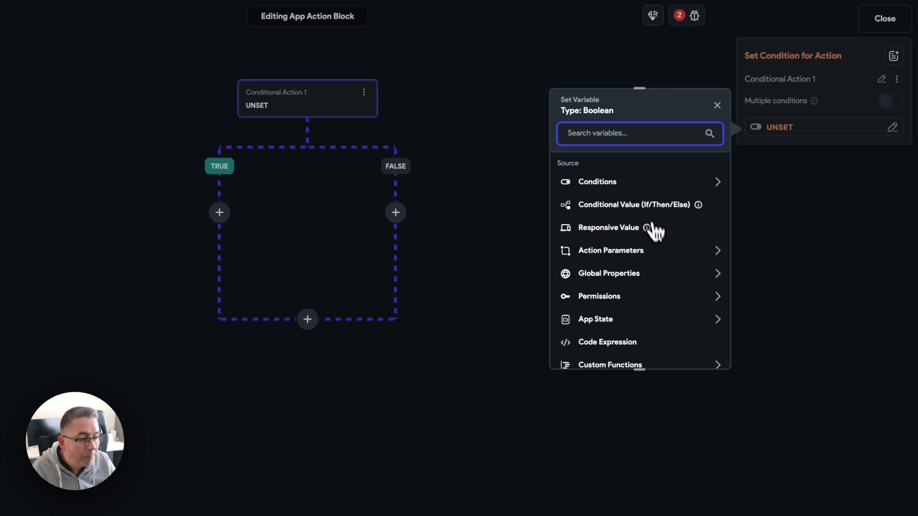
click(623, 258)
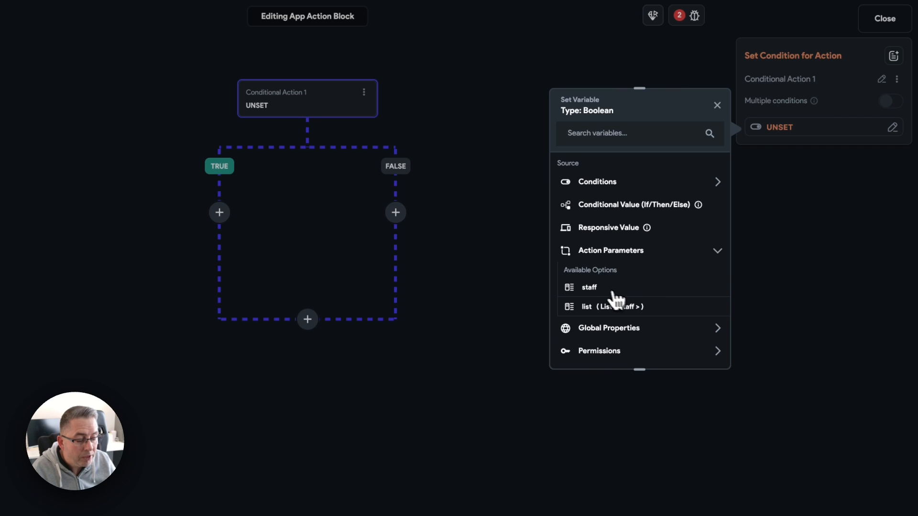
click(591, 309)
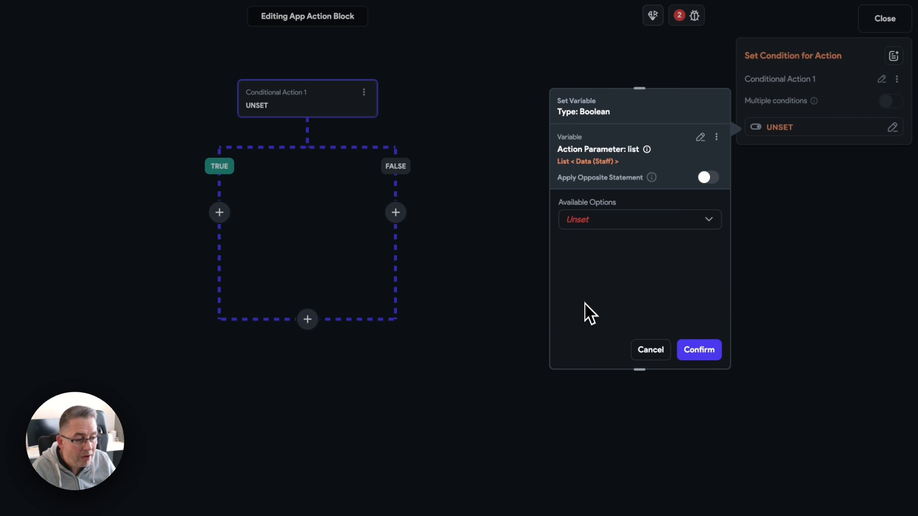
click(598, 233)
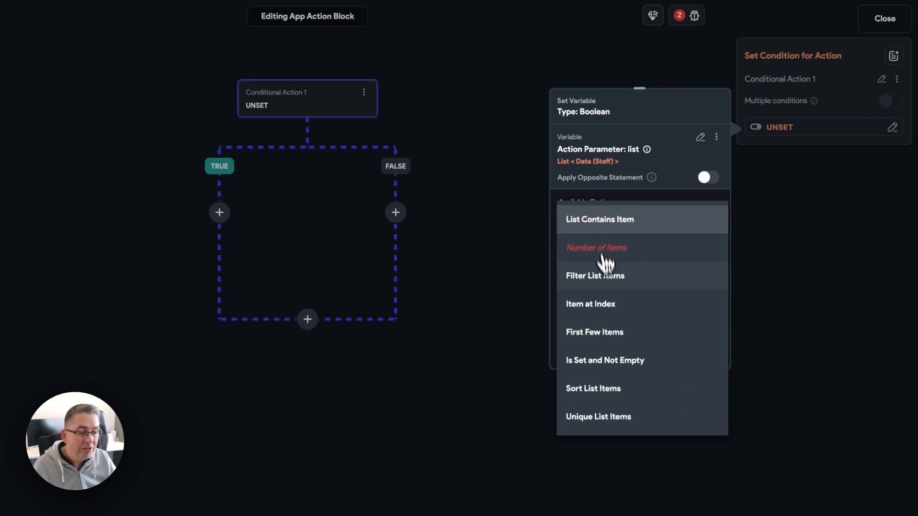
click(605, 276)
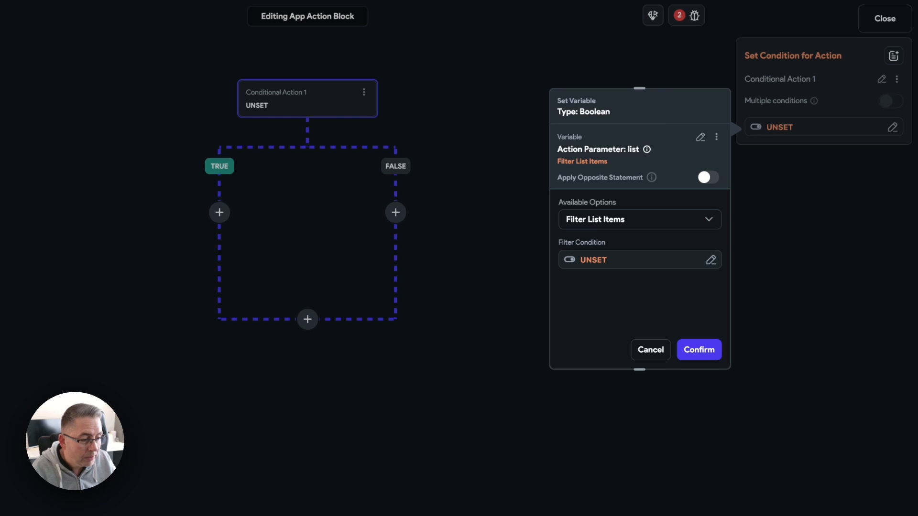
Step: Start a single filter condition and set its first value to the id field of the staff action parameter
click(597, 266)
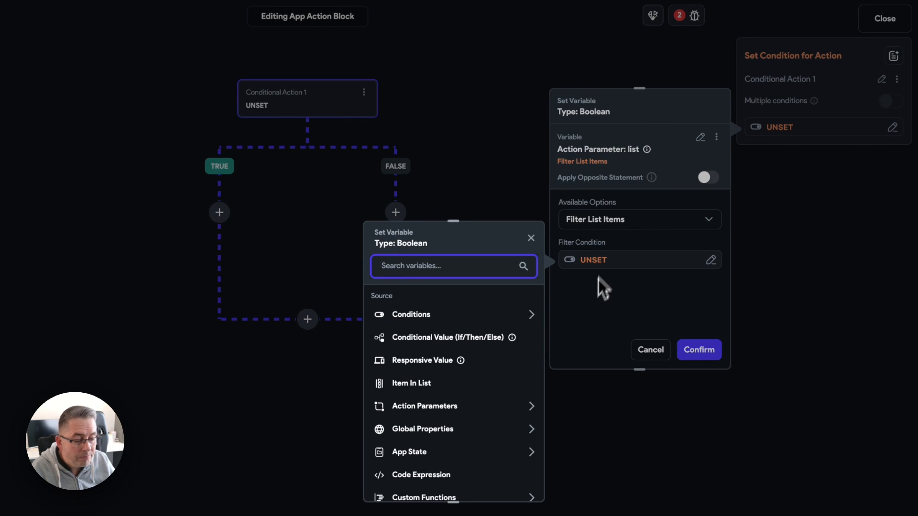
click(436, 319)
click(453, 351)
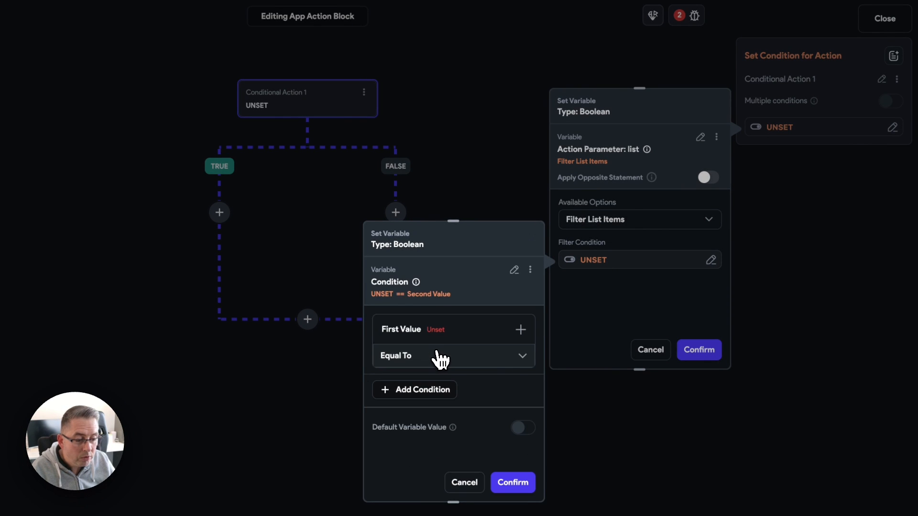
click(440, 335)
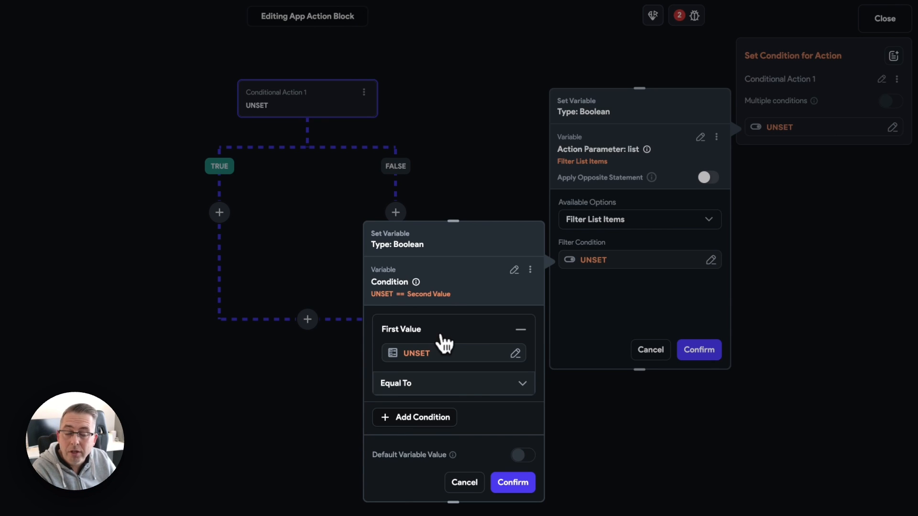
click(428, 358)
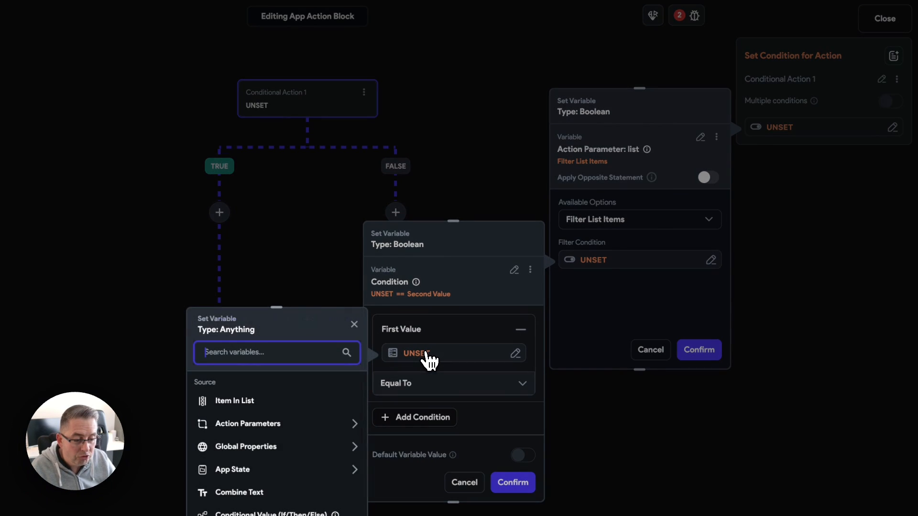
click(272, 425)
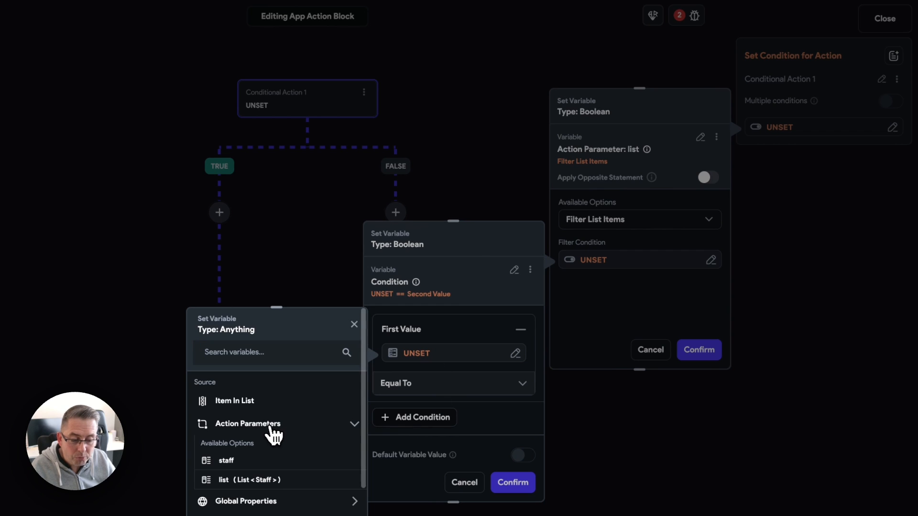
click(231, 461)
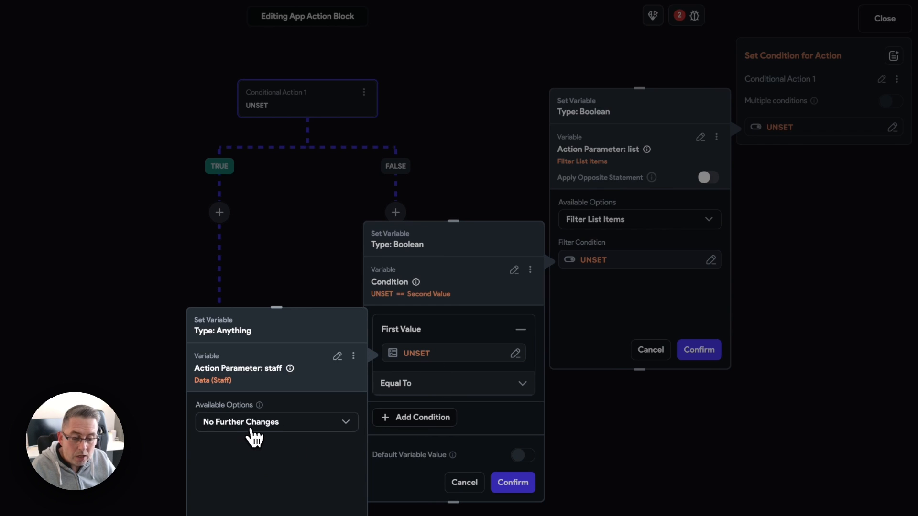
click(267, 431)
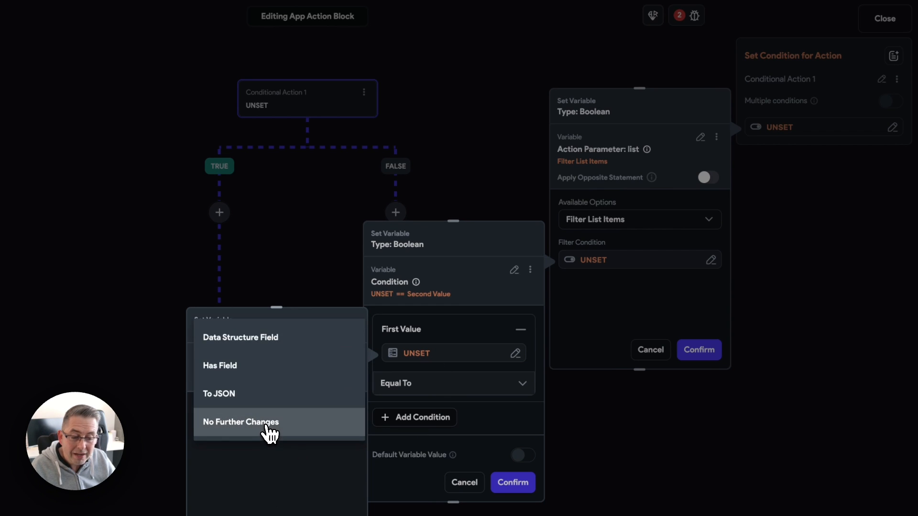
click(258, 343)
click(291, 472)
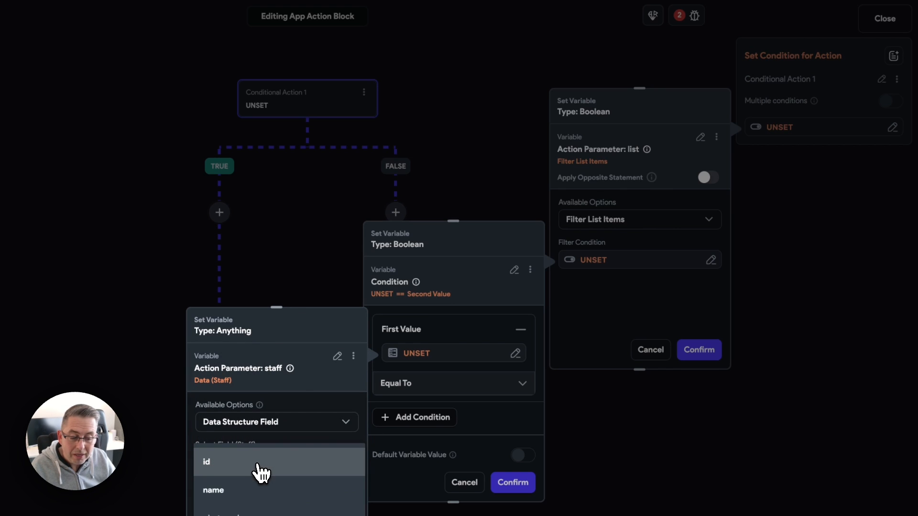
click(242, 468)
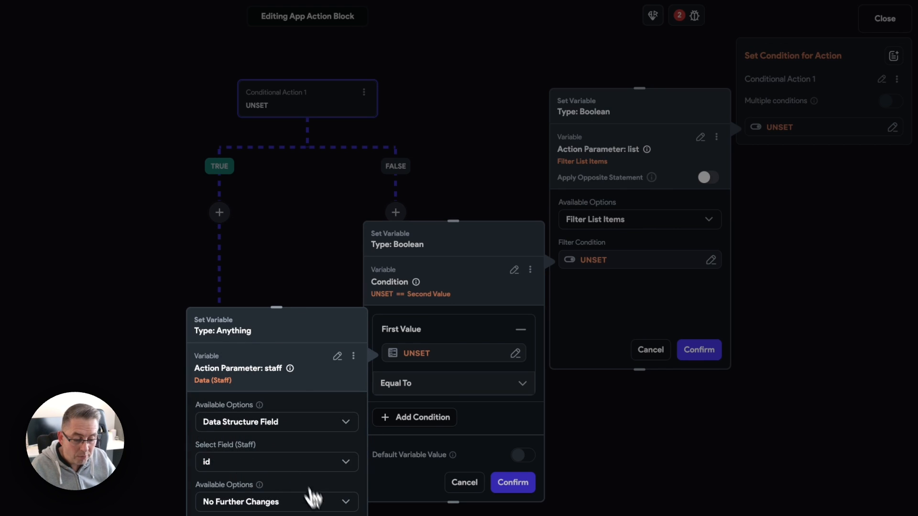
click(329, 514)
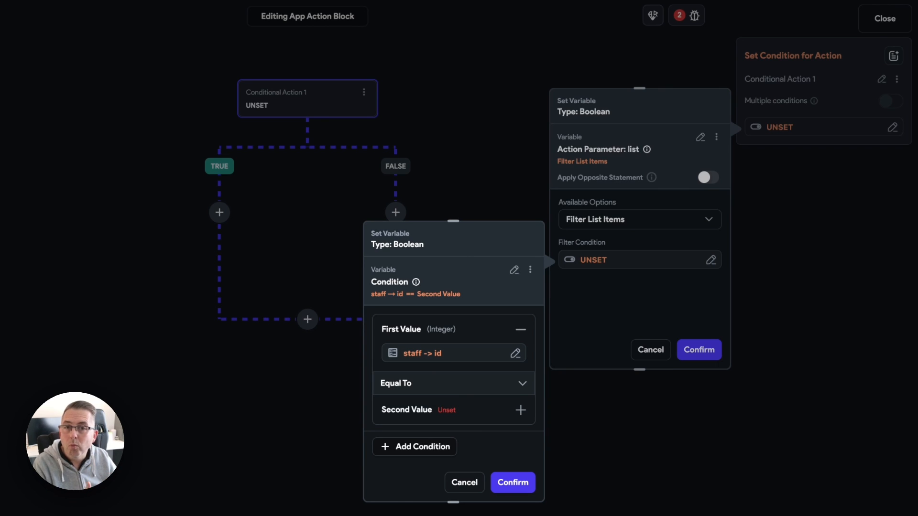
Step: Set the filter condition's second value to the id field of Item in List and confirm the equality condition
click(451, 416)
click(407, 429)
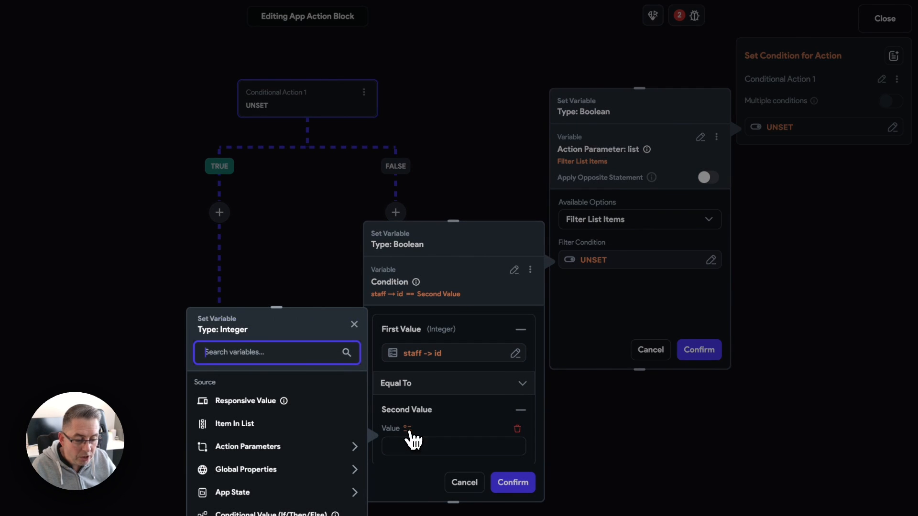
click(233, 424)
click(225, 420)
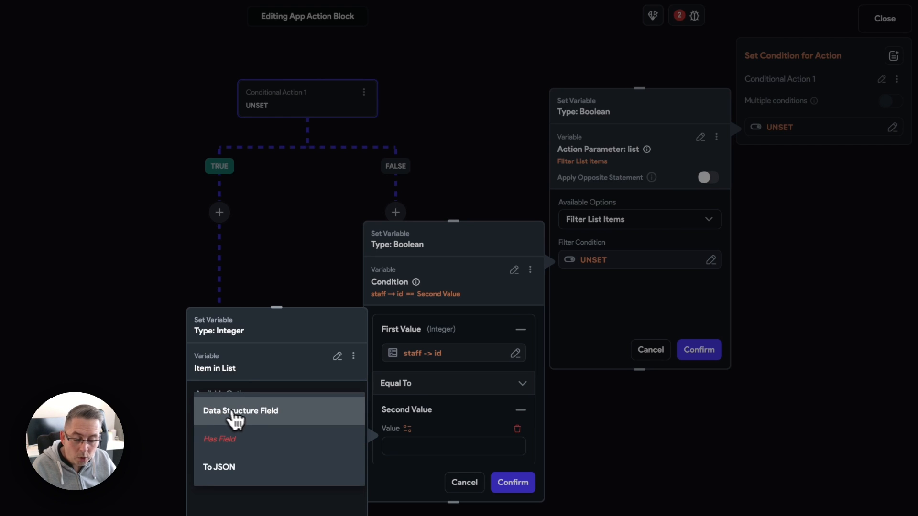
click(253, 421)
click(251, 452)
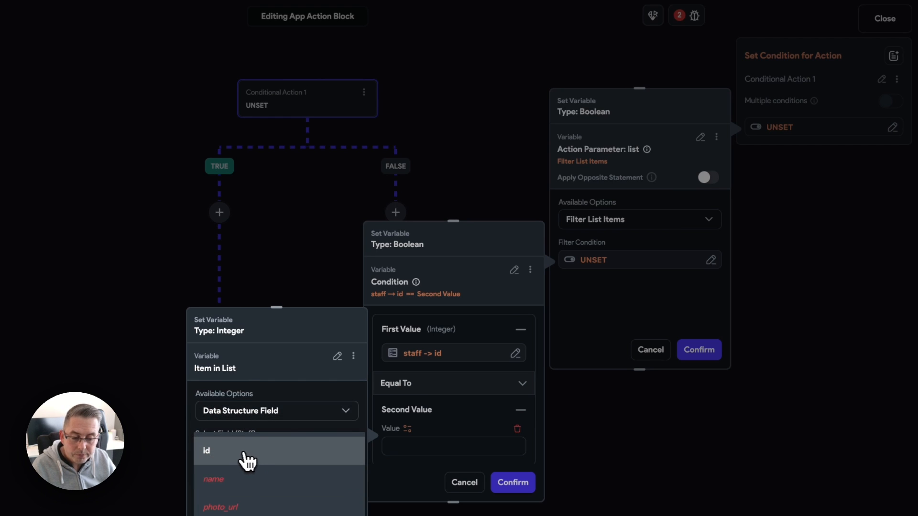
click(236, 459)
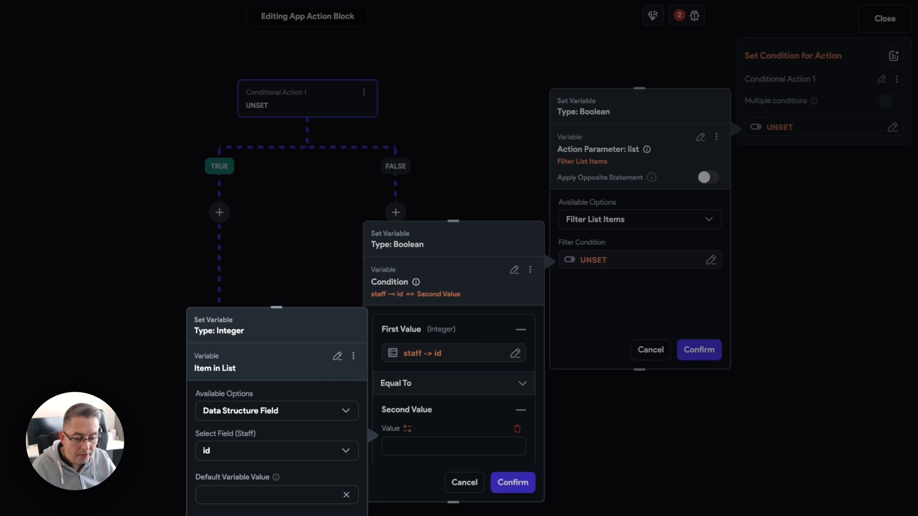
click(336, 515)
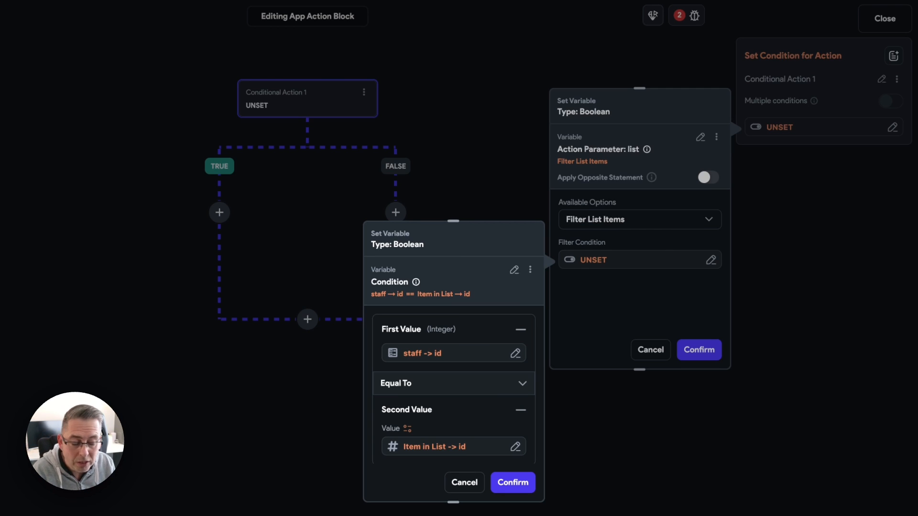
scroll(458, 400, down, 1)
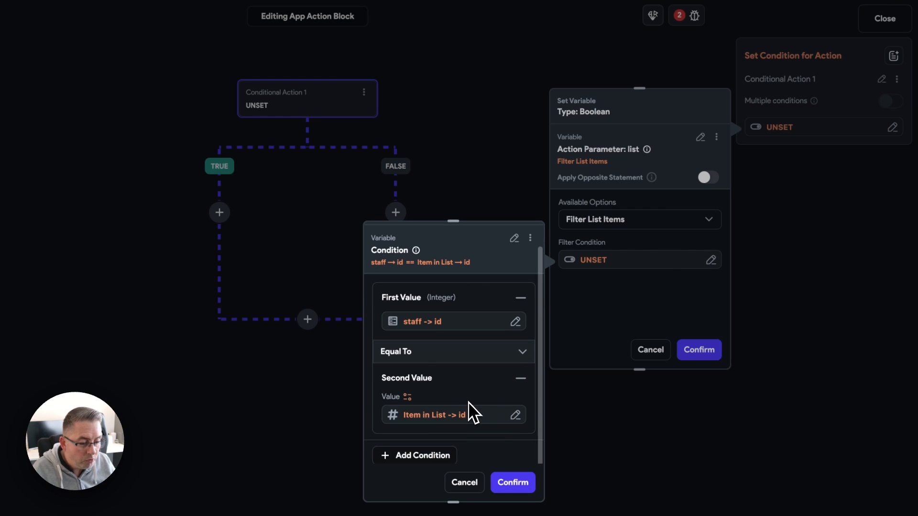
click(515, 484)
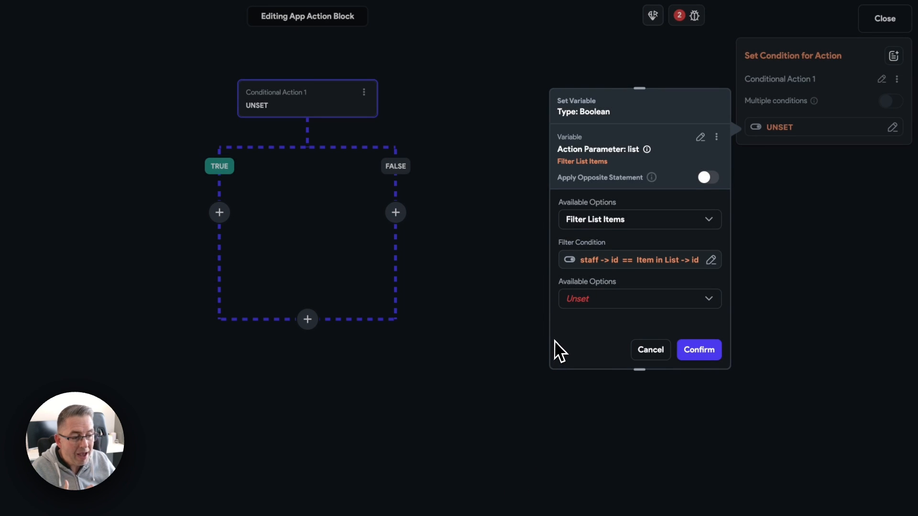
Step: Make the condition check that the filtered list Is Set and Not Empty, and confirm the variable
click(590, 302)
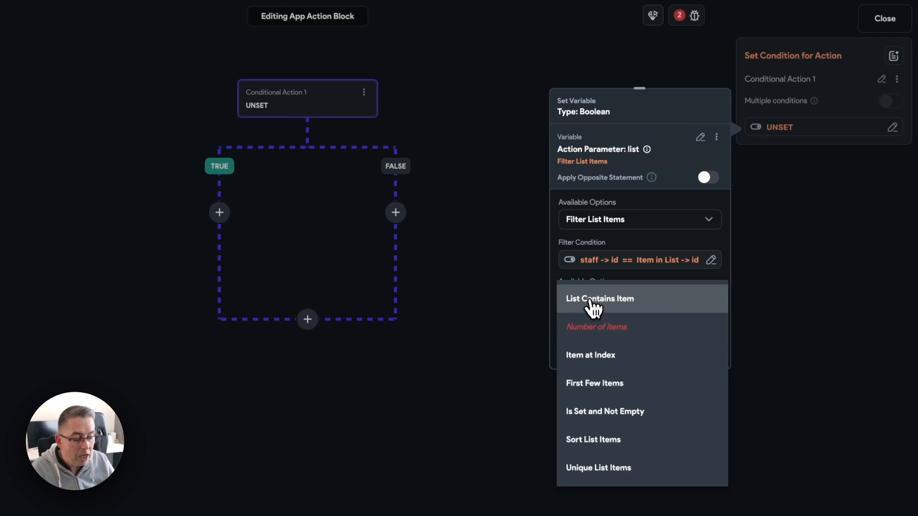
click(590, 412)
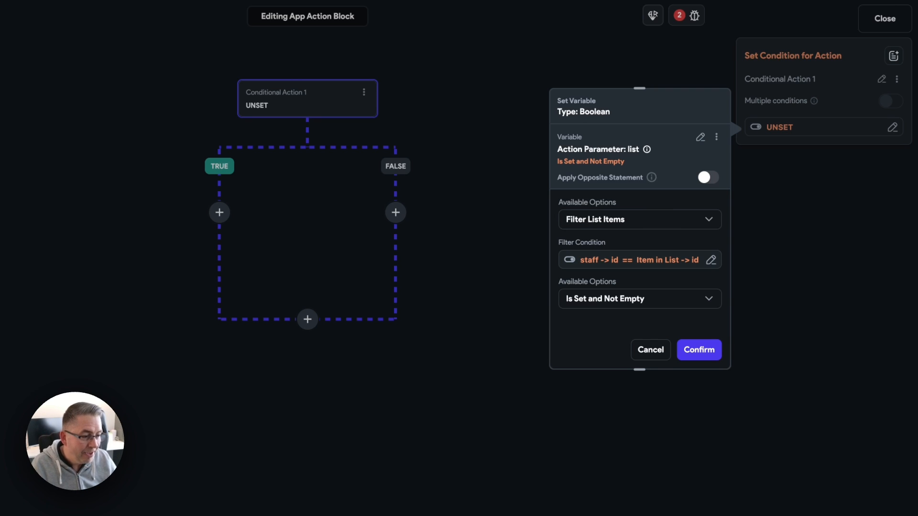
click(705, 355)
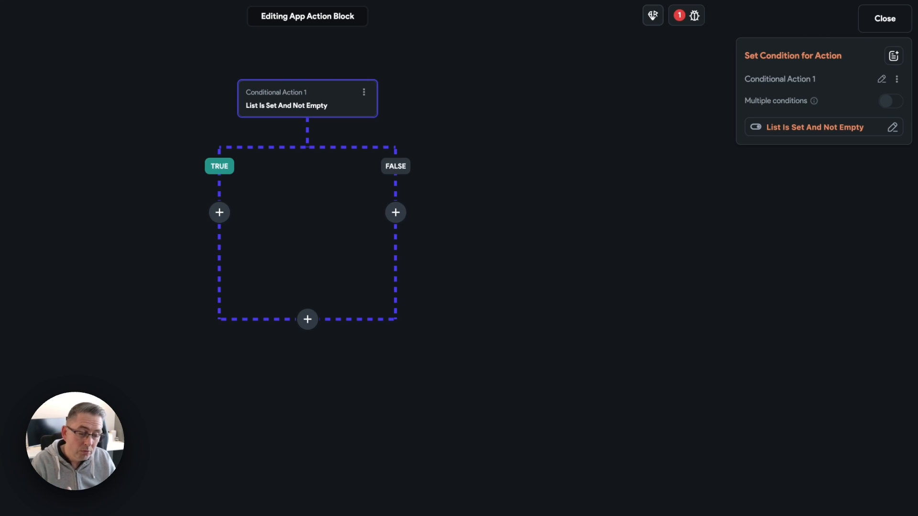
Step: Add a return action to the TRUE branch with a return value of True
click(221, 216)
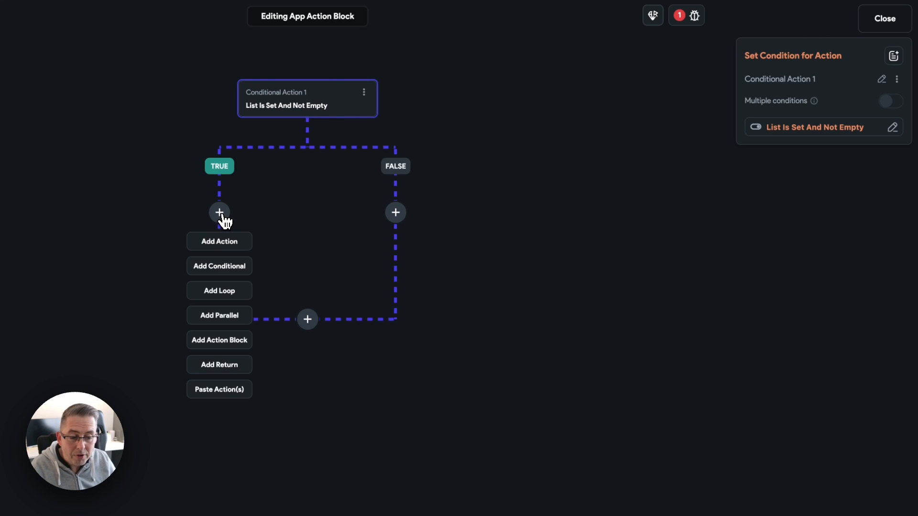
click(246, 367)
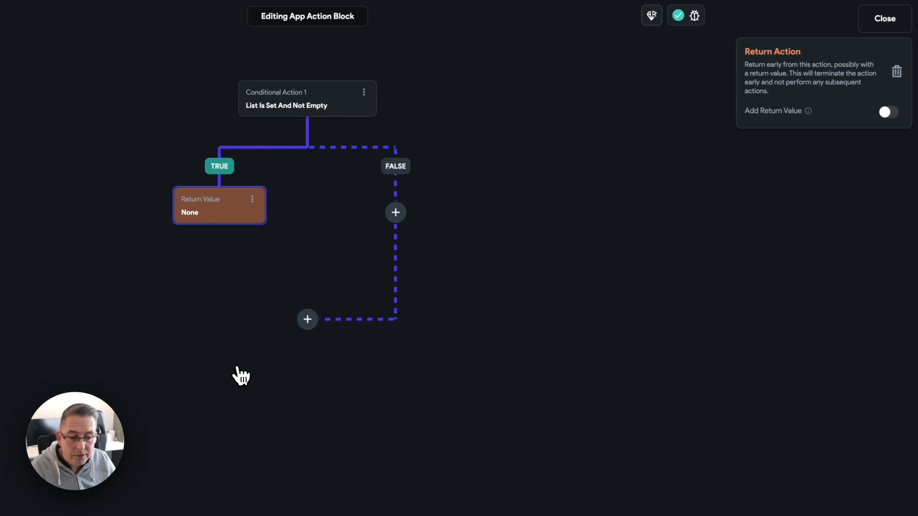
click(886, 112)
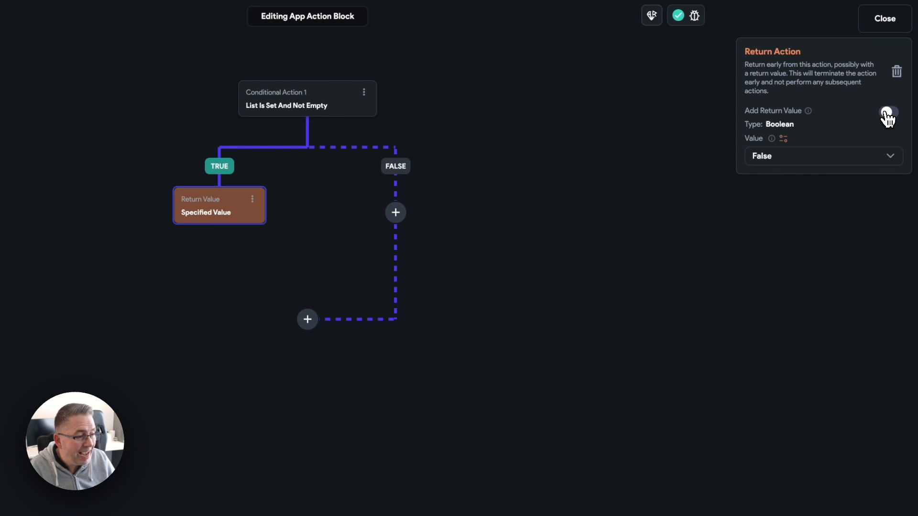
click(775, 161)
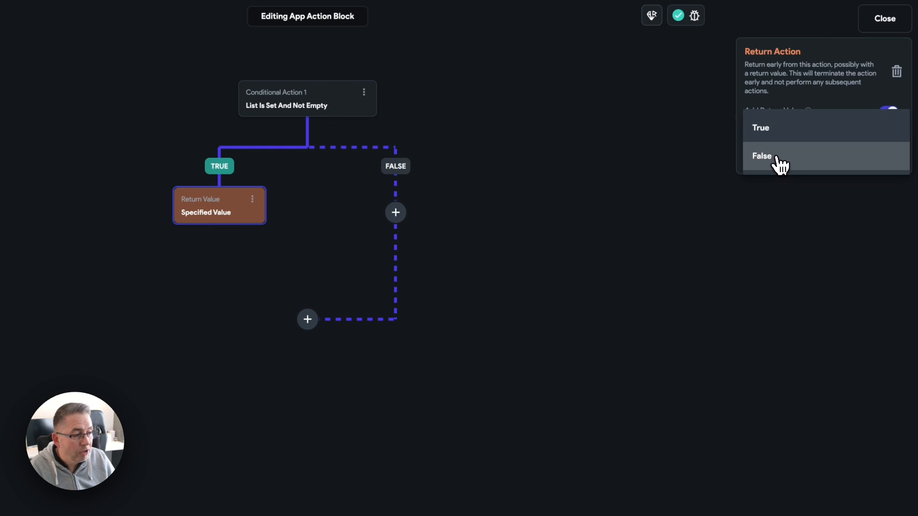
click(775, 143)
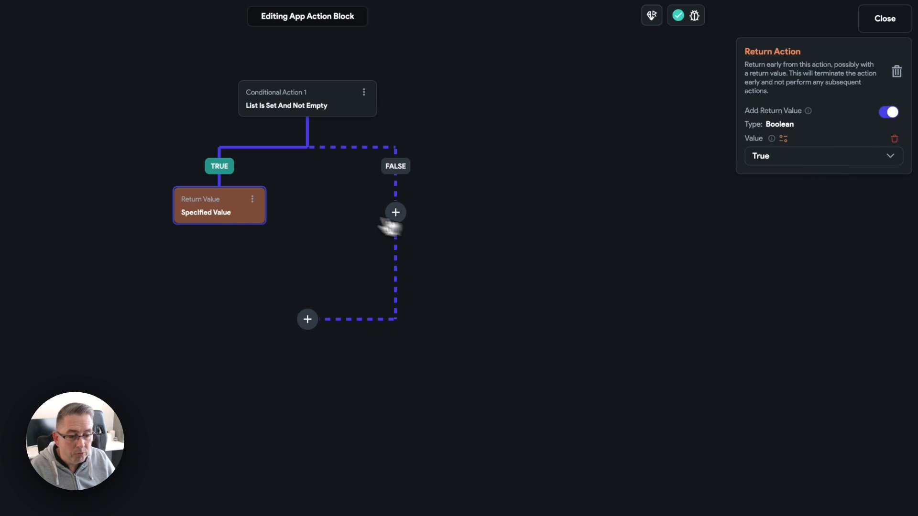
Step: Add a return action to the FALSE branch with a return value of False
click(397, 213)
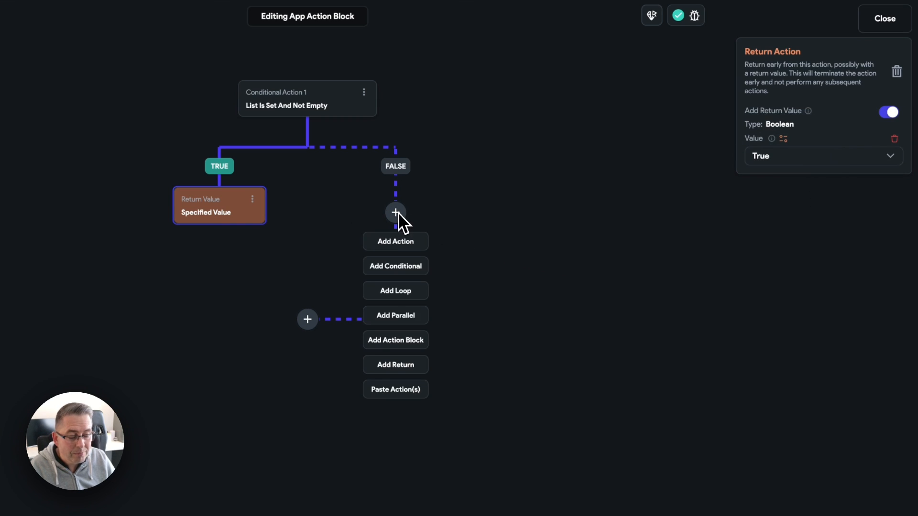
click(409, 367)
click(888, 112)
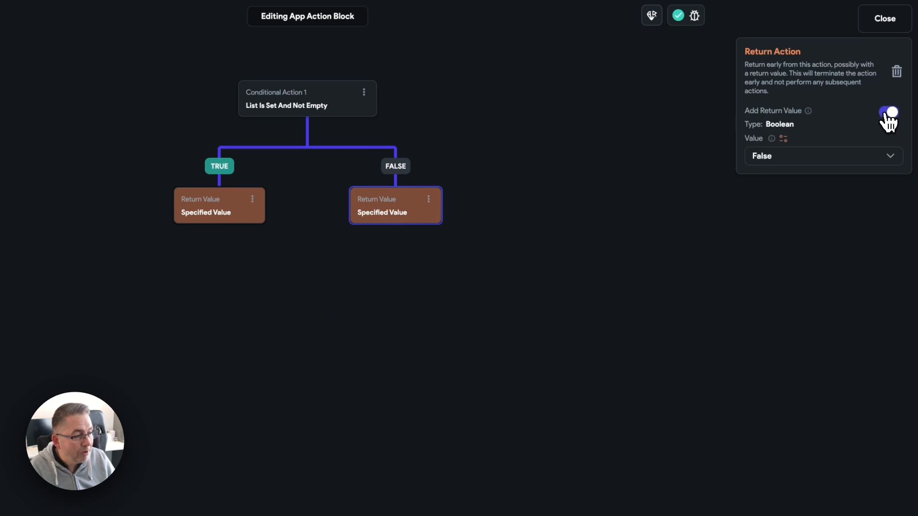
click(794, 161)
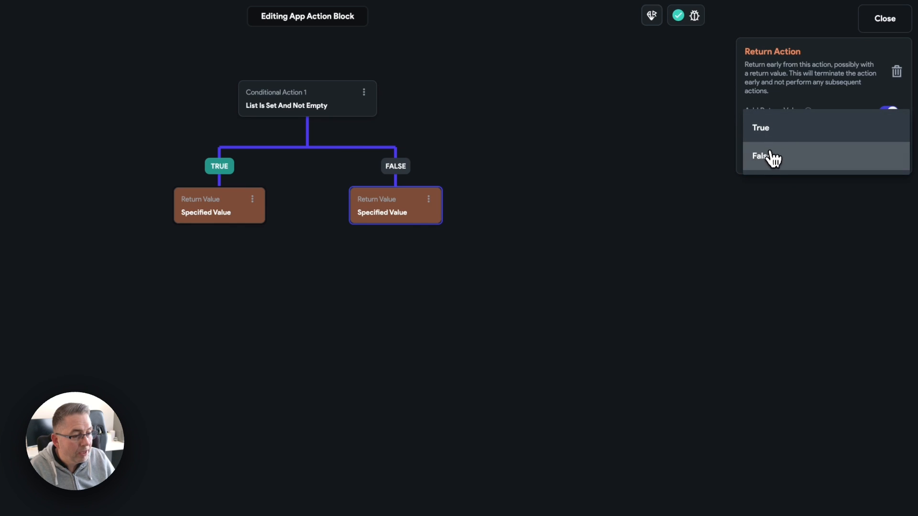
click(769, 157)
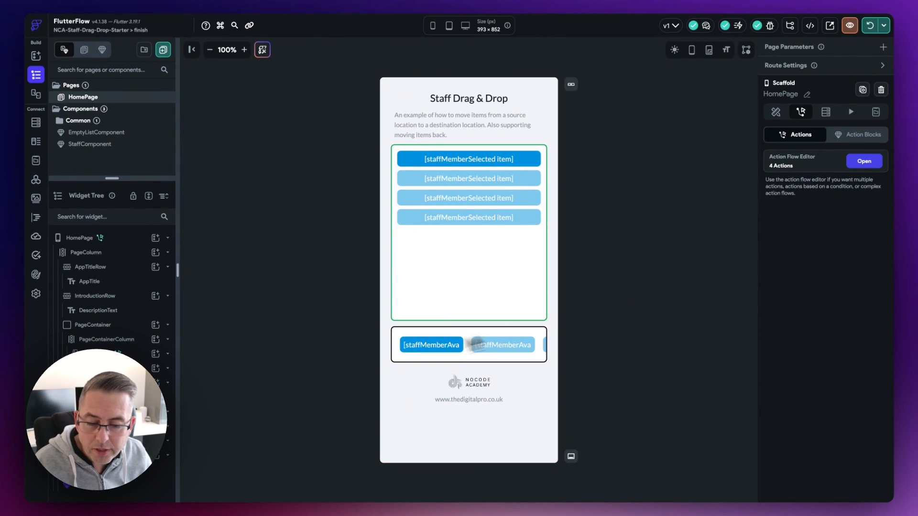
Step: Add the isStaffInList app action block after Update Page State in the selected-staff DragTarget's On Drag Accept flow
click(103, 354)
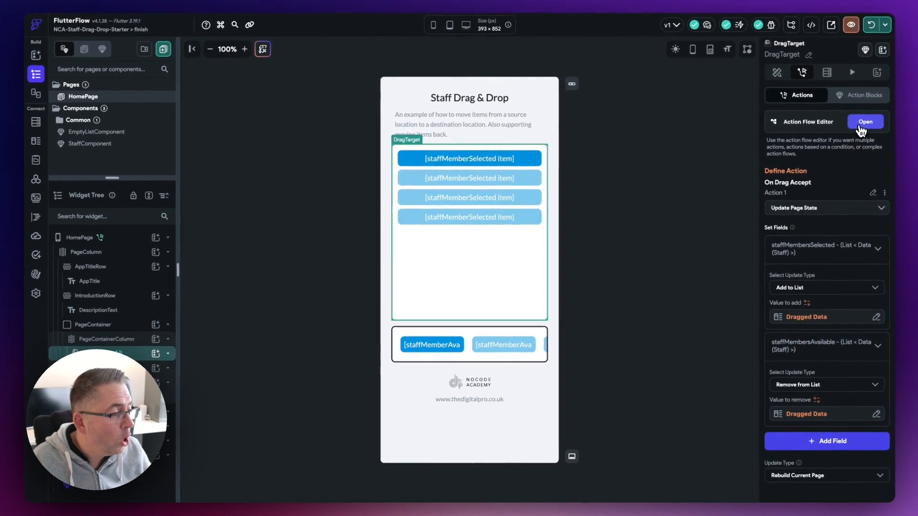
click(863, 124)
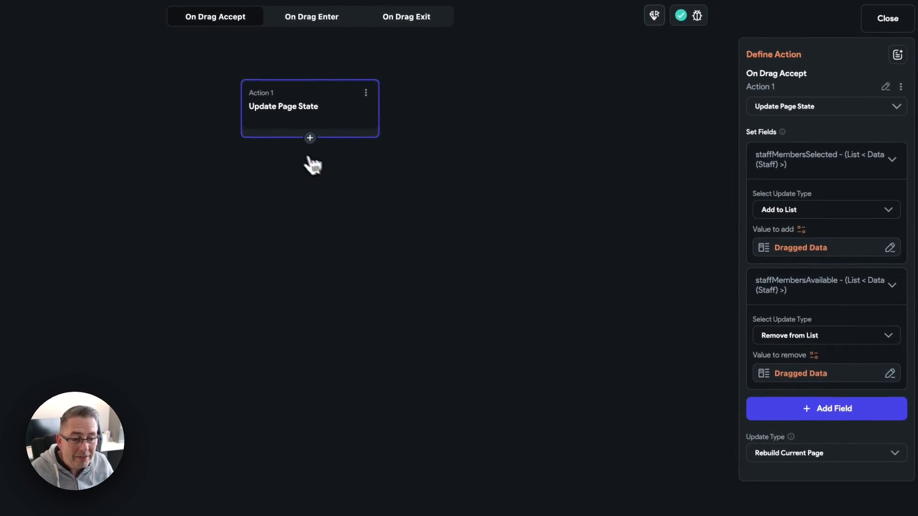
click(312, 138)
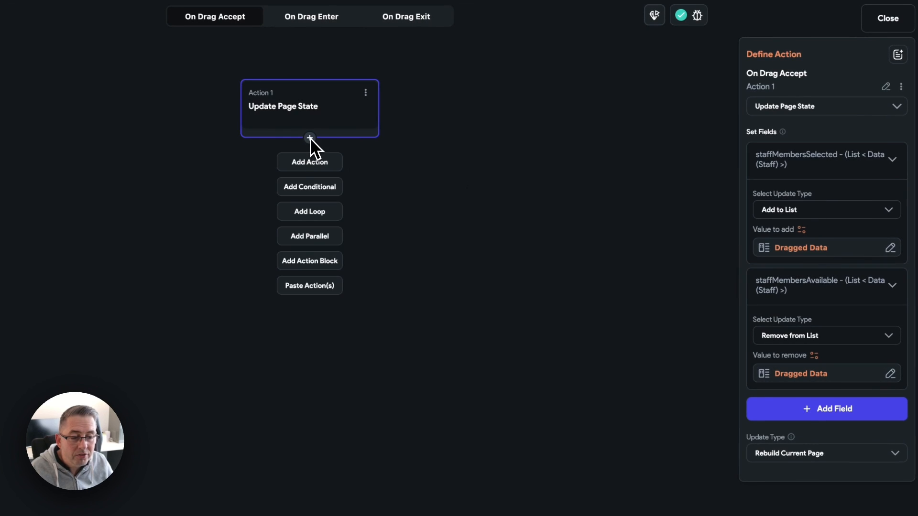
click(317, 262)
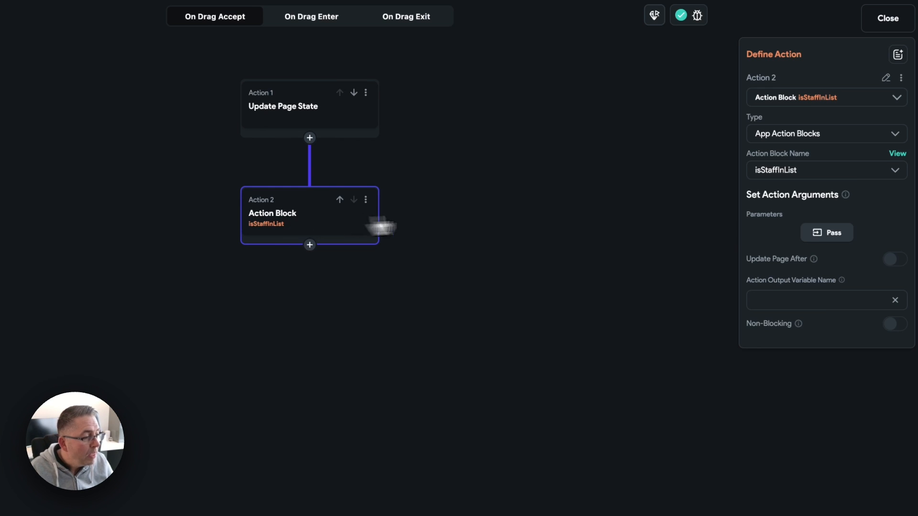
Step: Pass the staff parameter to the action block with the drag target's Dragged Data as its value
click(825, 234)
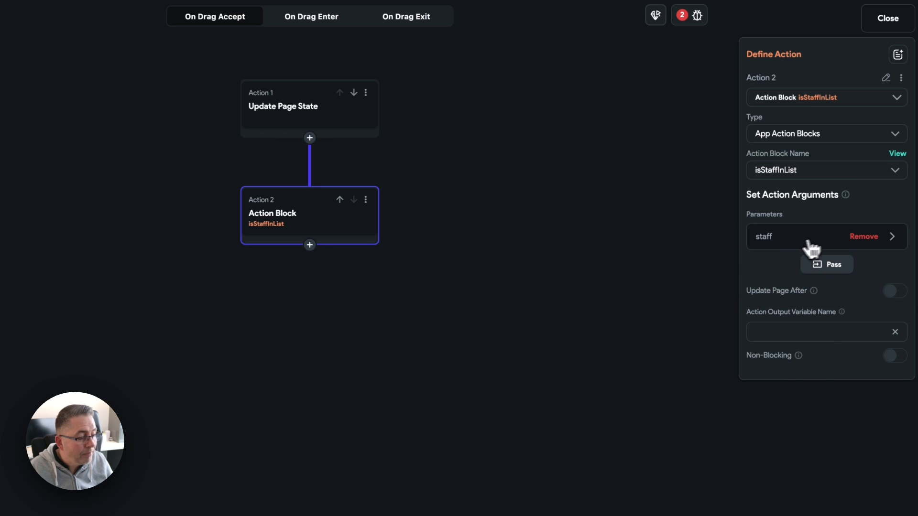
click(779, 241)
click(784, 340)
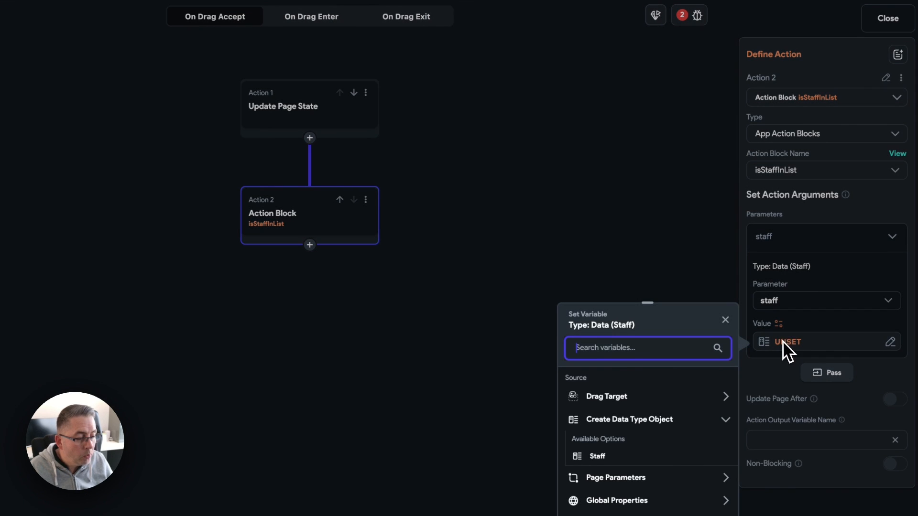
click(601, 398)
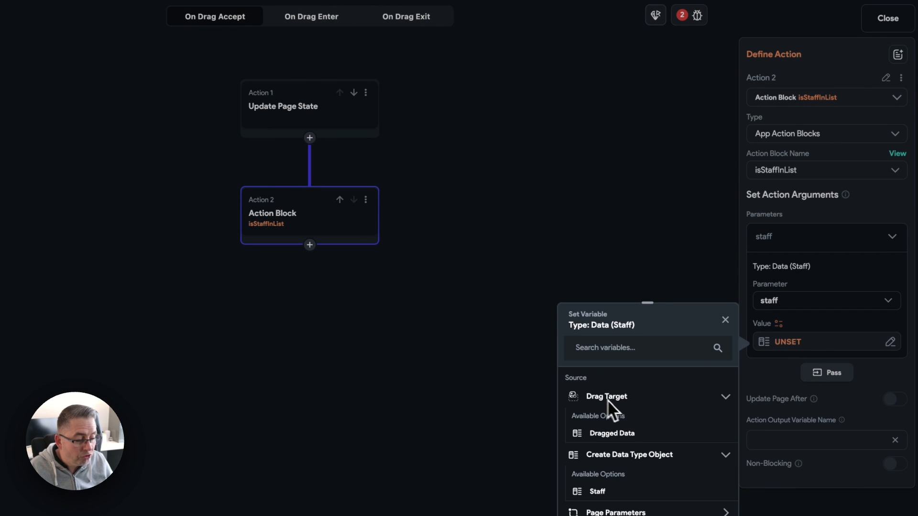
click(612, 434)
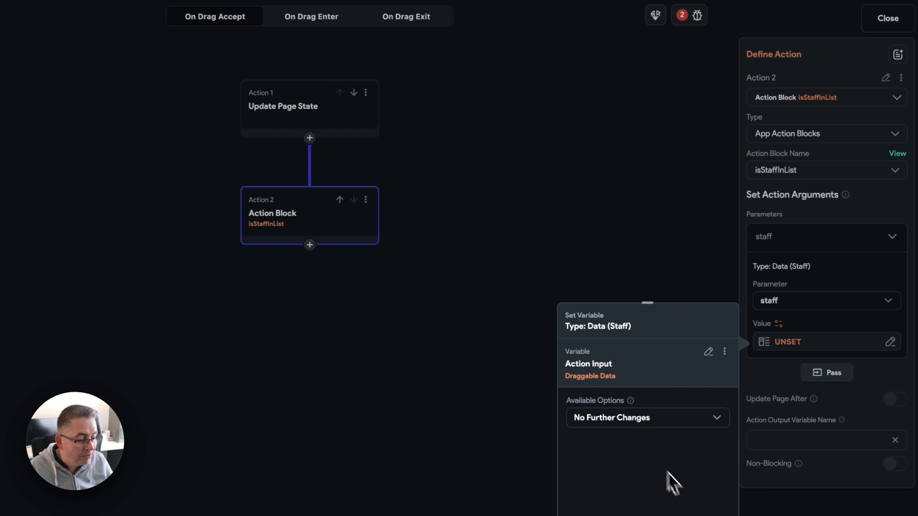
click(691, 514)
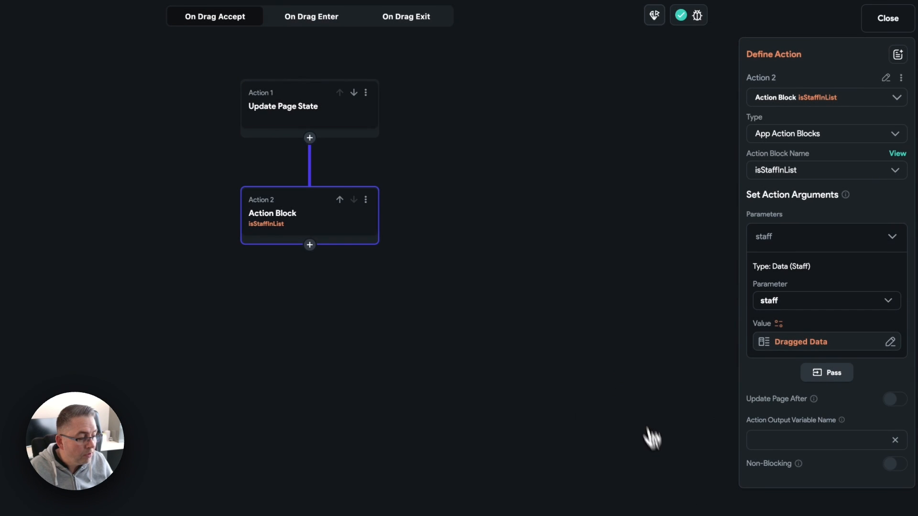
Step: Pass the list parameter to the action block with the page state variable staffMembersSelected as its value
click(817, 374)
click(794, 382)
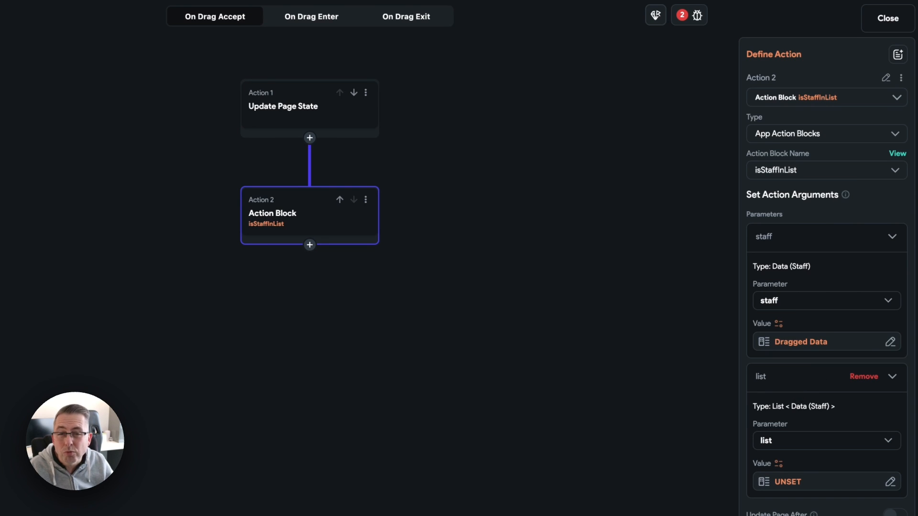
scroll(791, 381, down, 2)
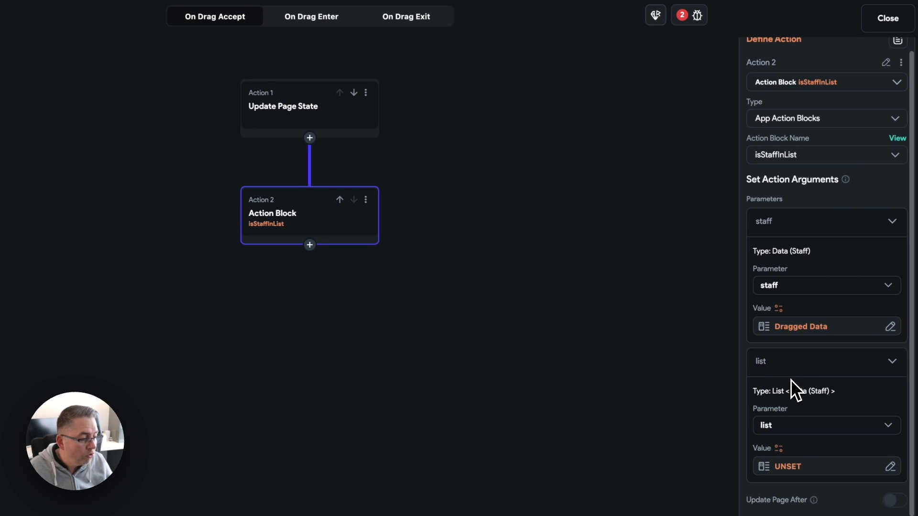
click(789, 429)
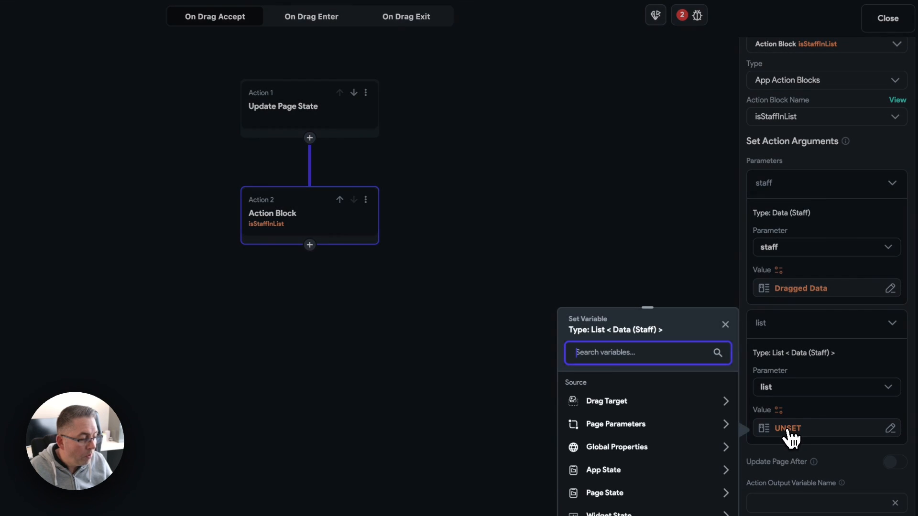
click(604, 489)
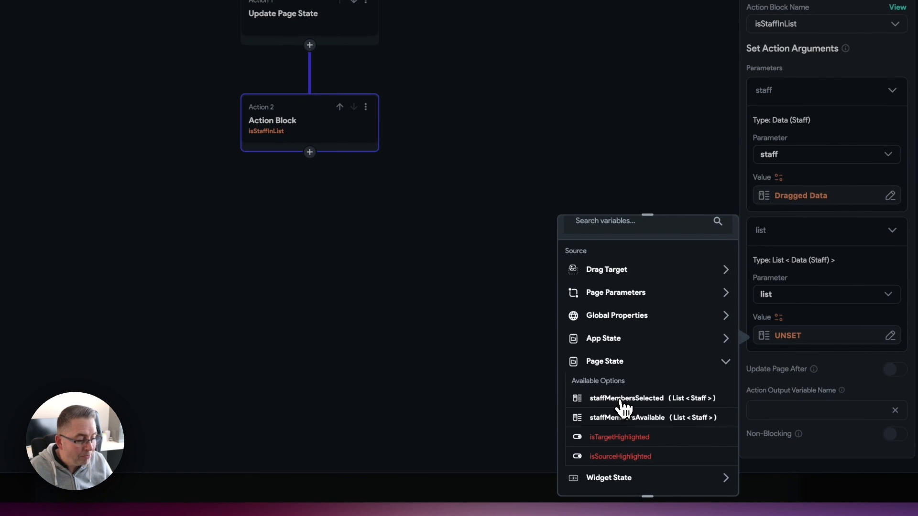
click(615, 401)
click(707, 476)
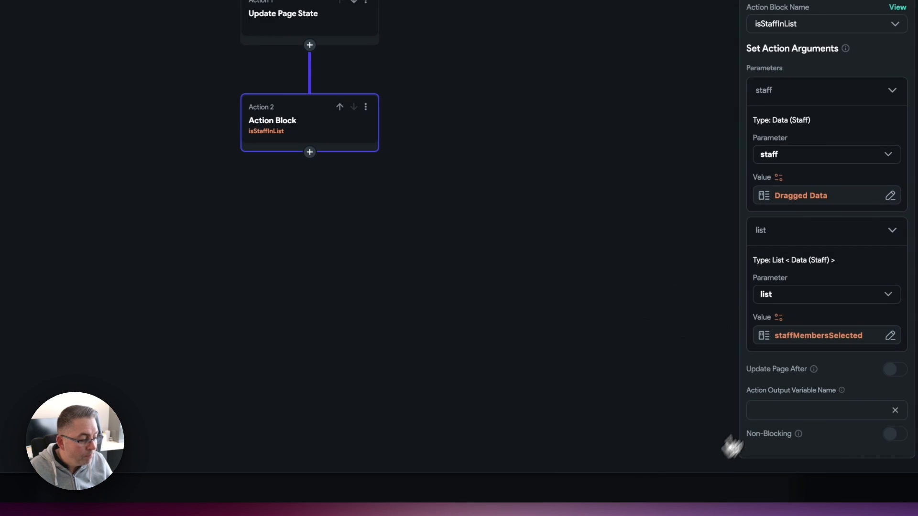
Step: Collapse both passed parameters and name the action output variable staffMemberResult
click(892, 229)
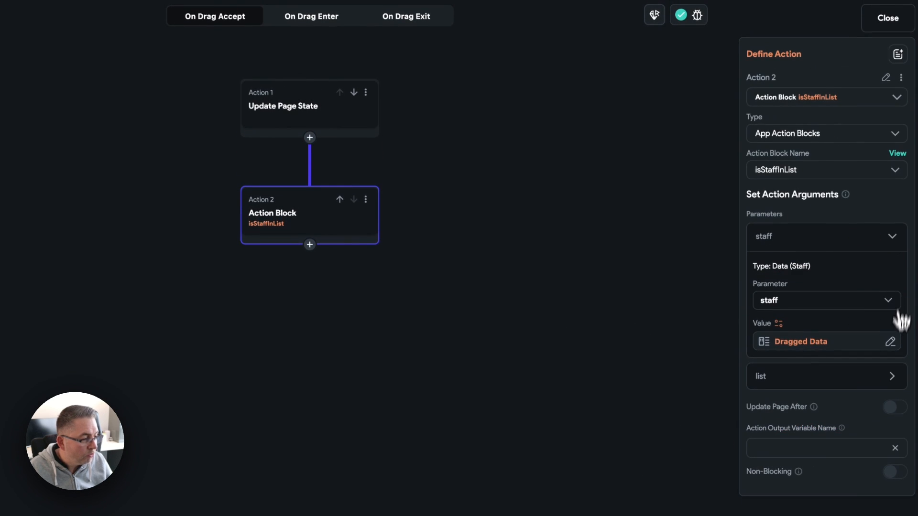
click(898, 237)
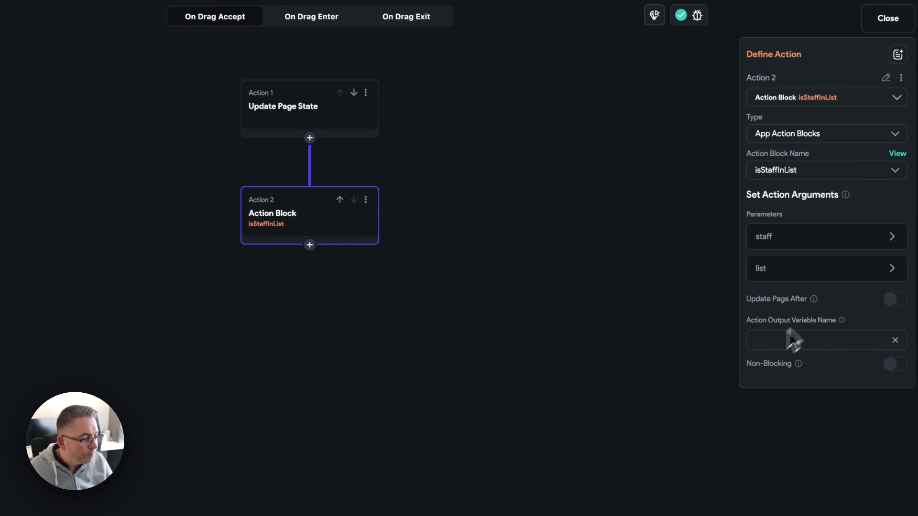
click(761, 341)
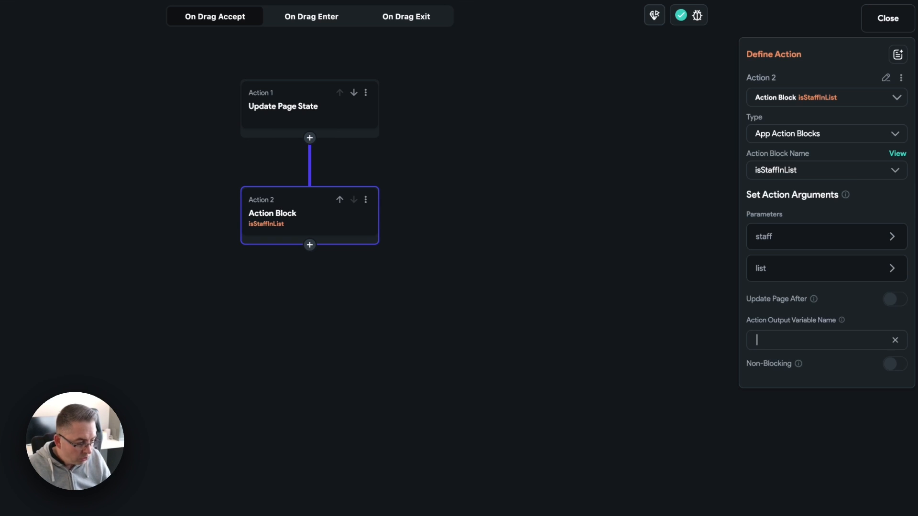
text(staffMemberResult)
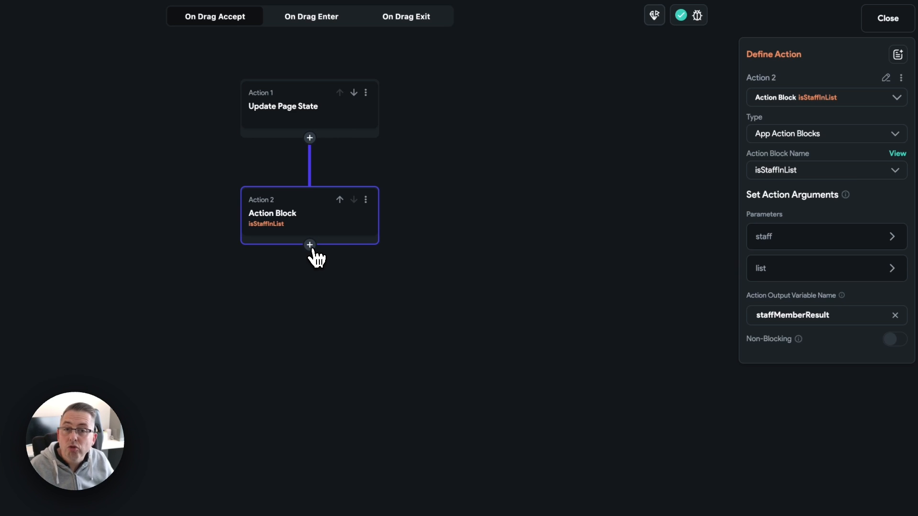
Step: Add a conditional after the isStaffInList action block, with the action output staffMemberResult as its condition
click(310, 246)
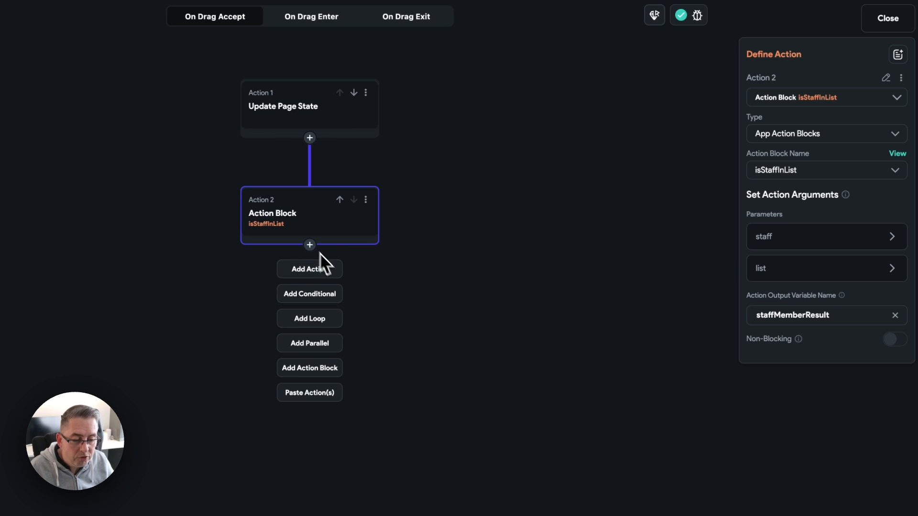
click(314, 295)
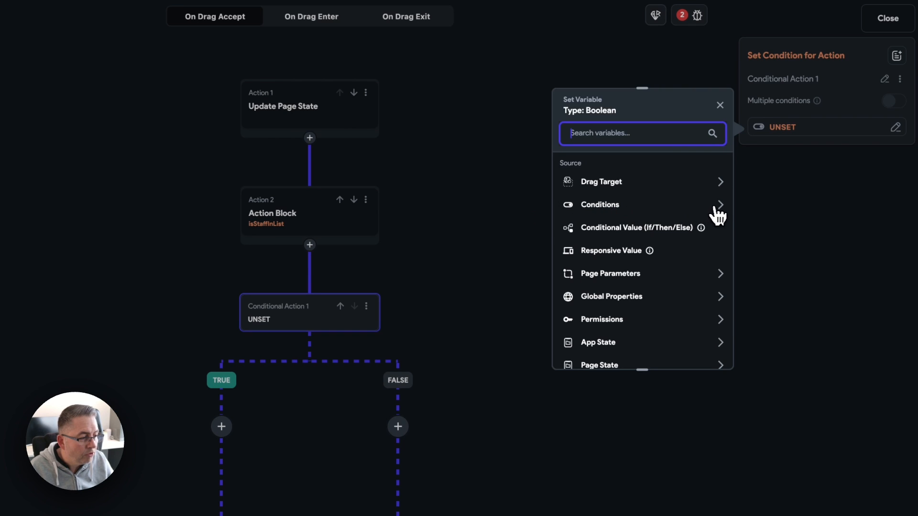
scroll(647, 277, down, 2)
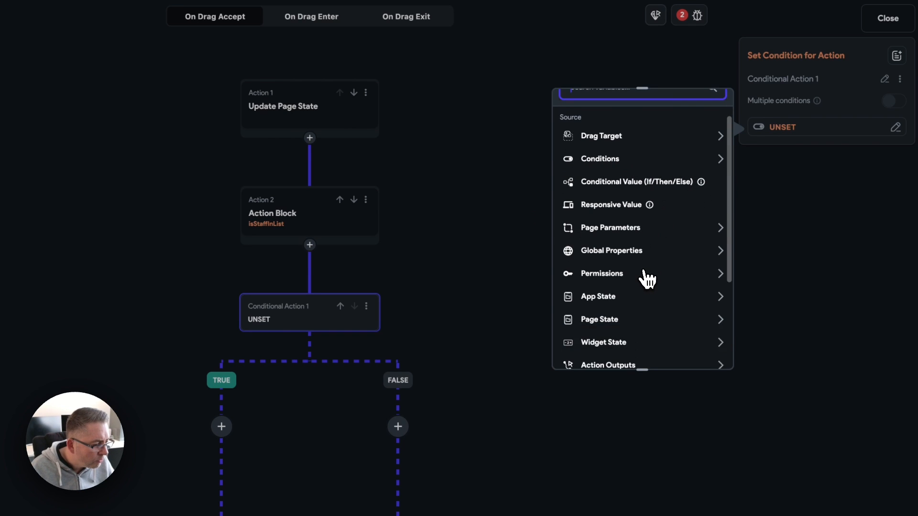
scroll(647, 277, down, 3)
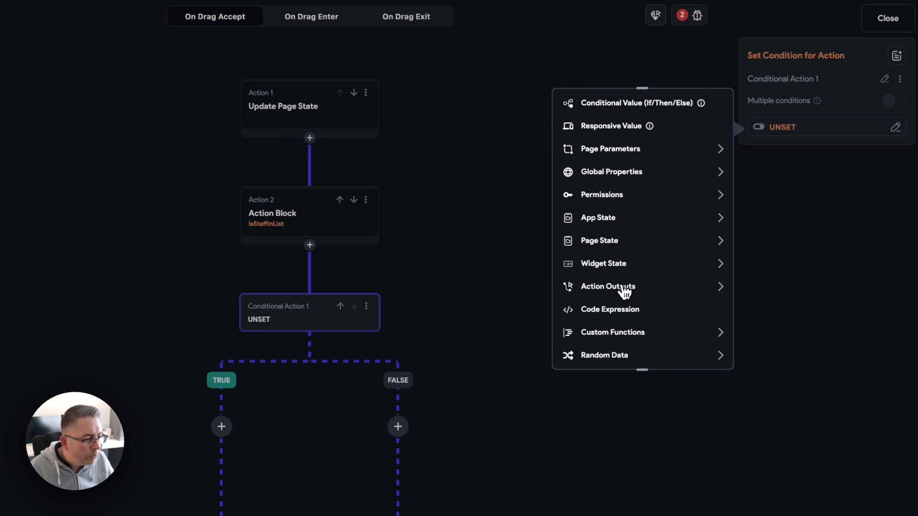
click(623, 289)
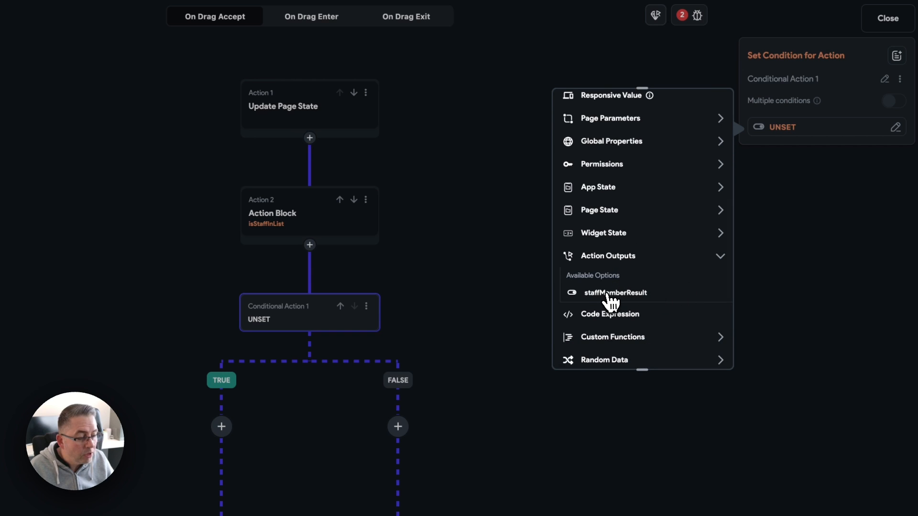
click(611, 293)
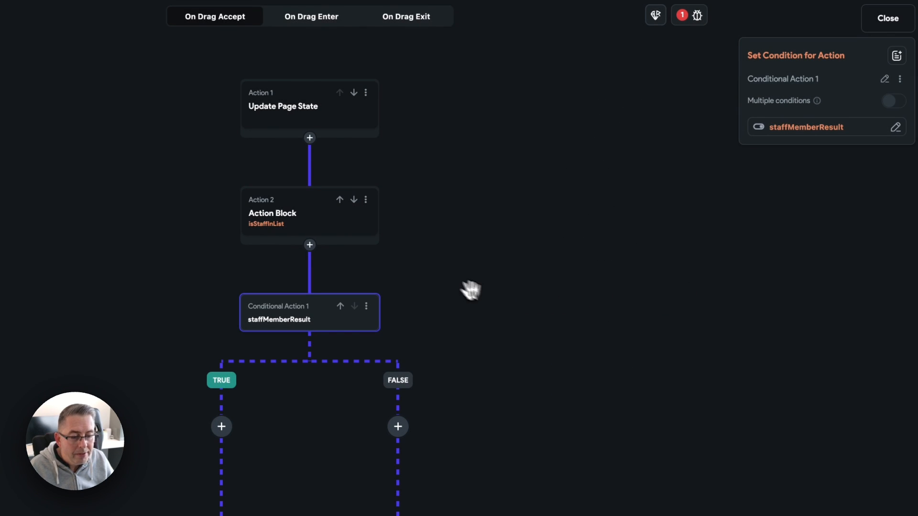
Step: Move the Update Page State action from the start of the flow into the conditional's FALSE branch and close the action editor
drag(448, 274, 442, 159)
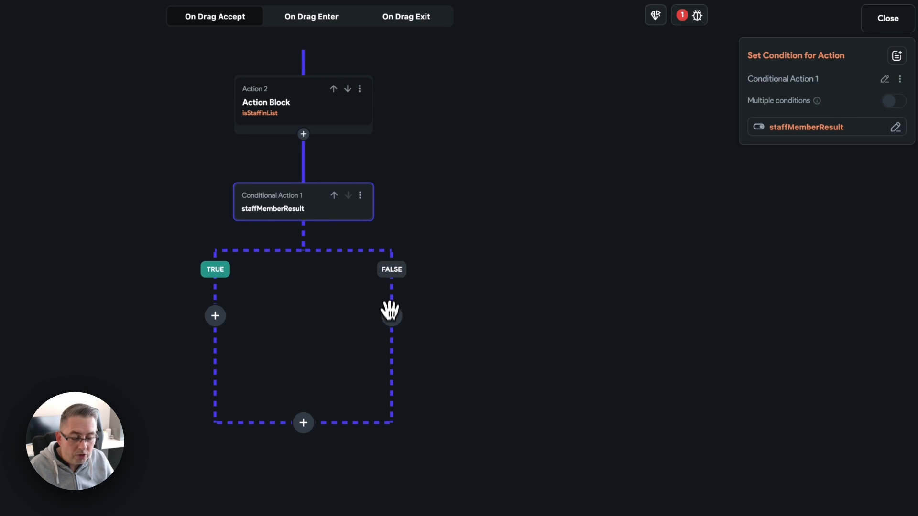
scroll(448, 188, up, 3)
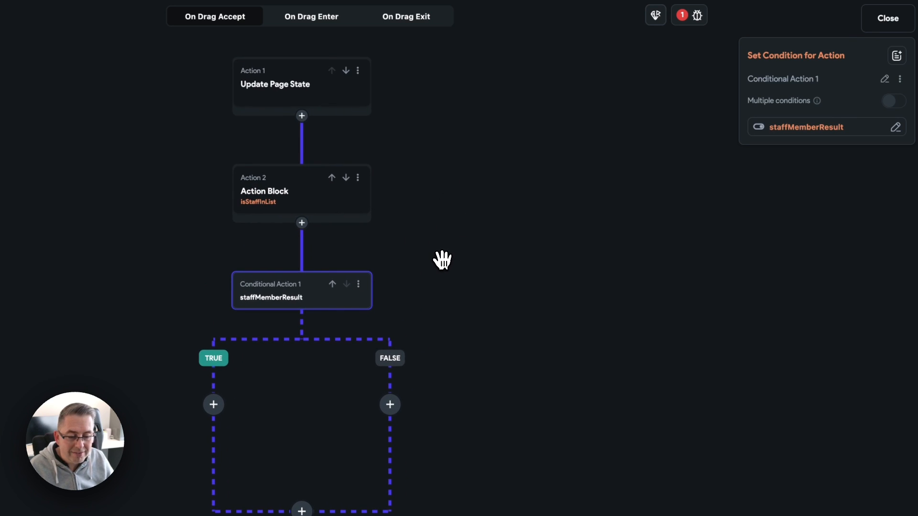
click(357, 70)
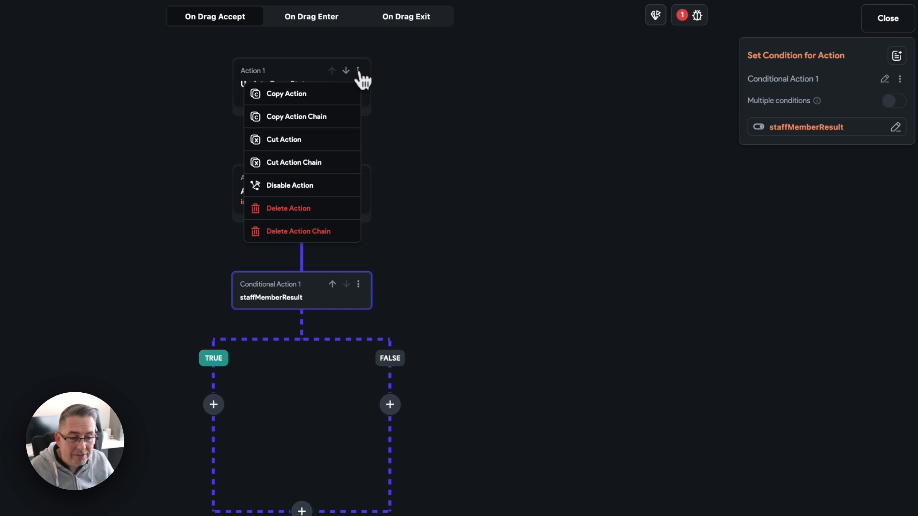
click(296, 143)
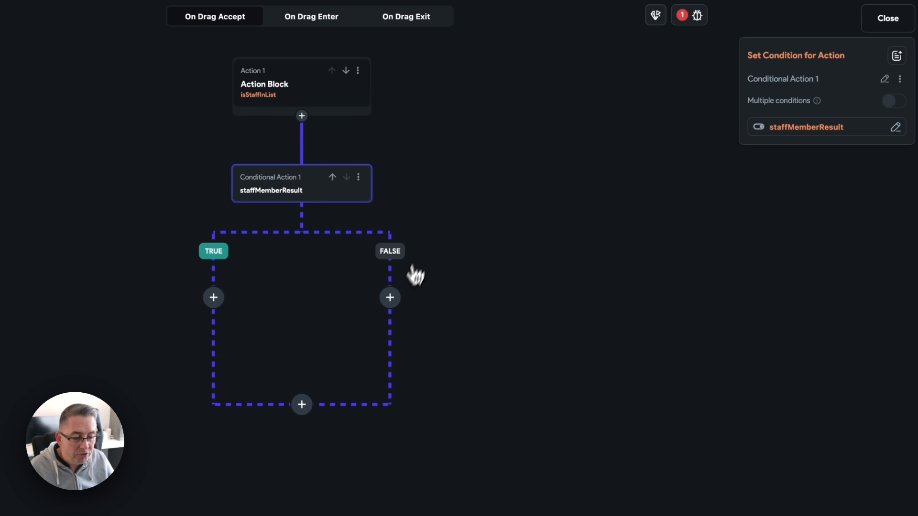
click(390, 298)
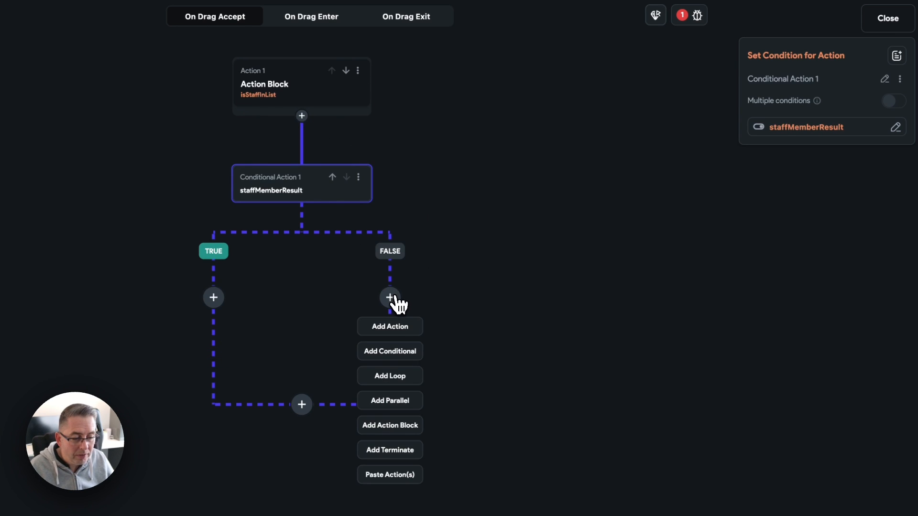
click(392, 476)
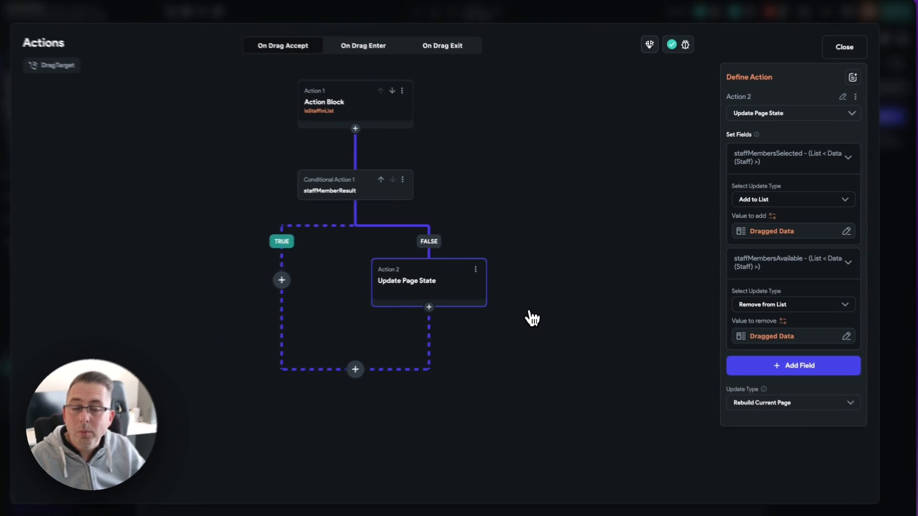
click(827, 58)
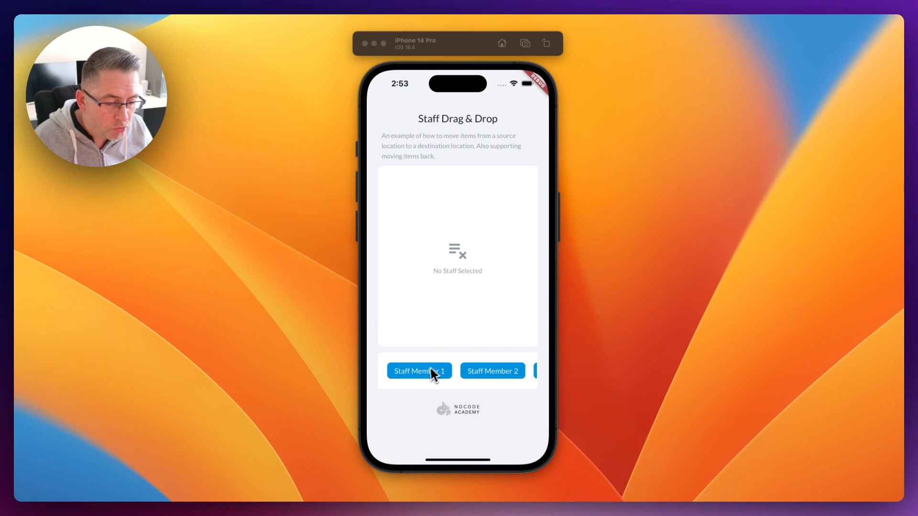
Step: Test the app in the iPhone simulator by moving Staff Members 1, 3 and 2 into the selected area and re-dropping selected members there
drag(430, 374, 427, 271)
drag(499, 378, 471, 268)
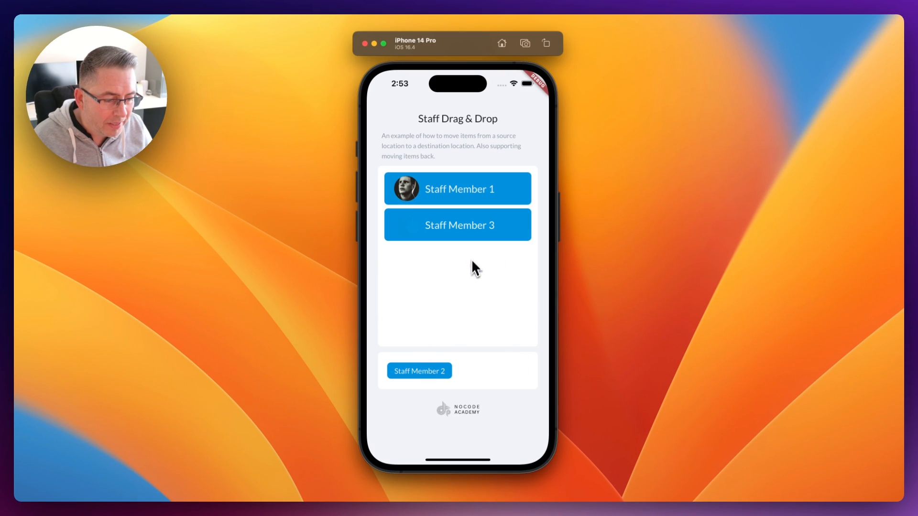
drag(426, 367, 450, 286)
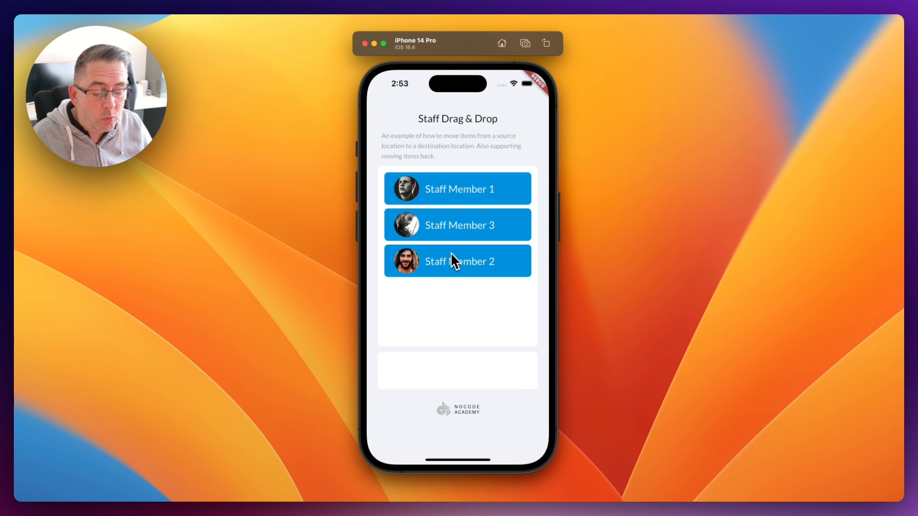
click(466, 242)
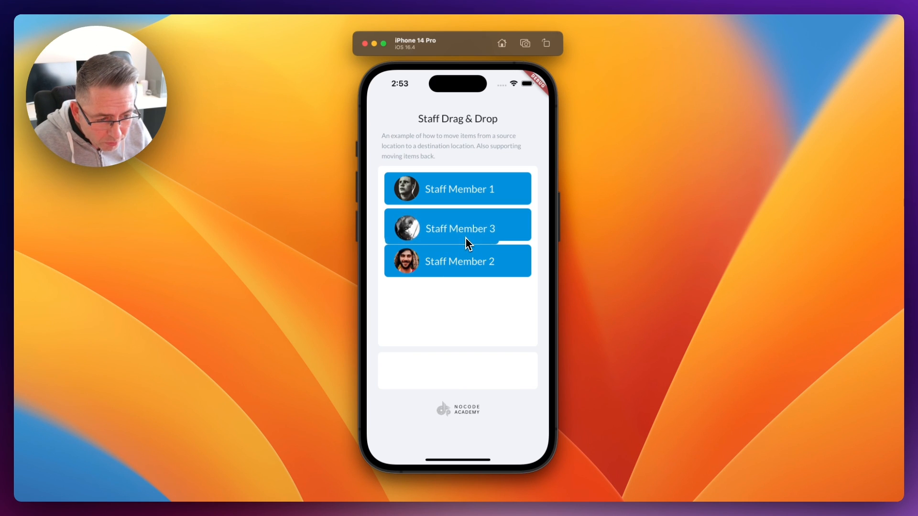
drag(469, 252, 481, 281)
click(479, 197)
click(479, 232)
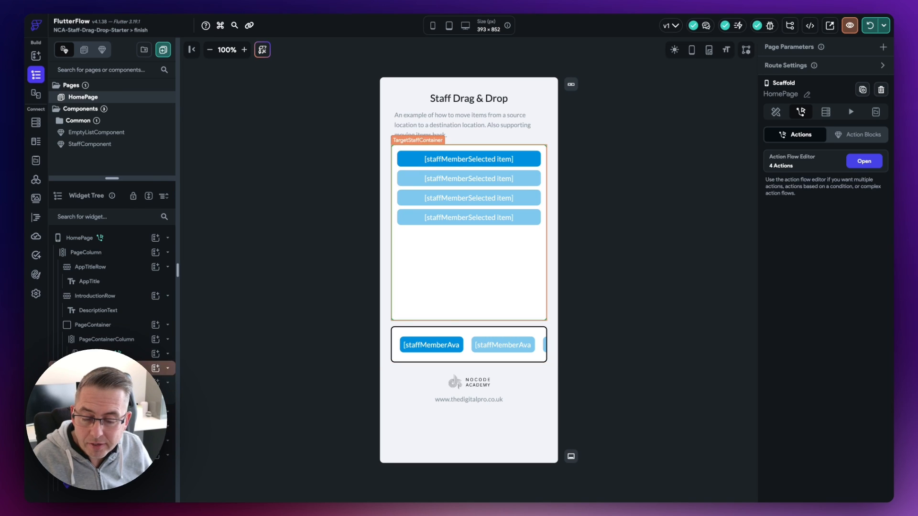
Step: Copy the whole On Drag Accept action chain of the selected-staff DragTarget in FlutterFlow
click(98, 353)
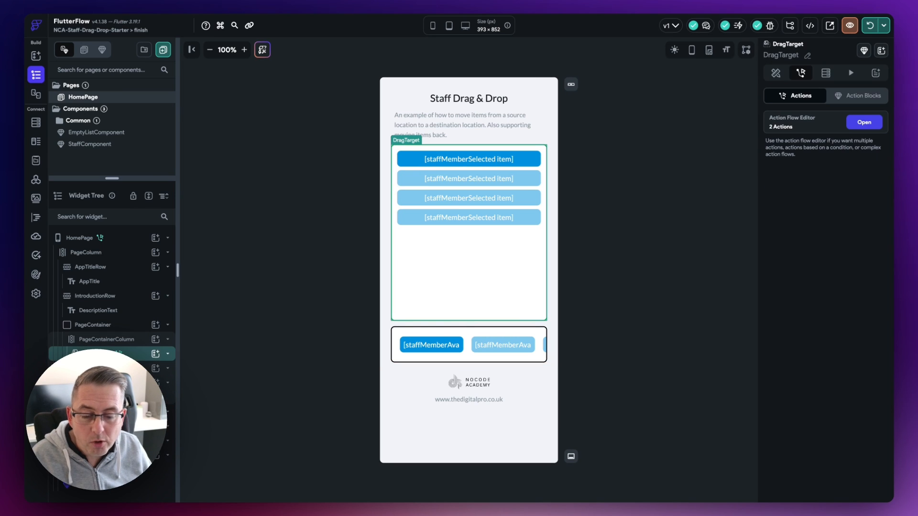
click(866, 123)
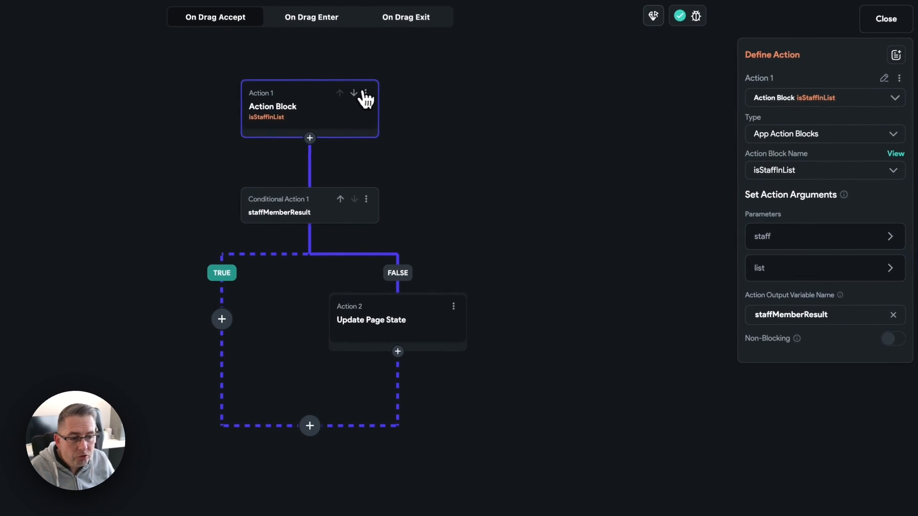
click(365, 93)
click(351, 138)
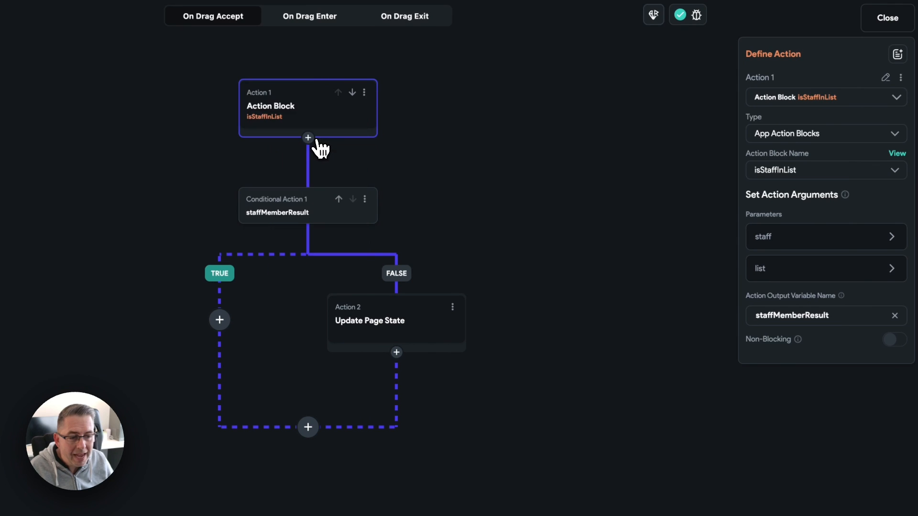
click(887, 18)
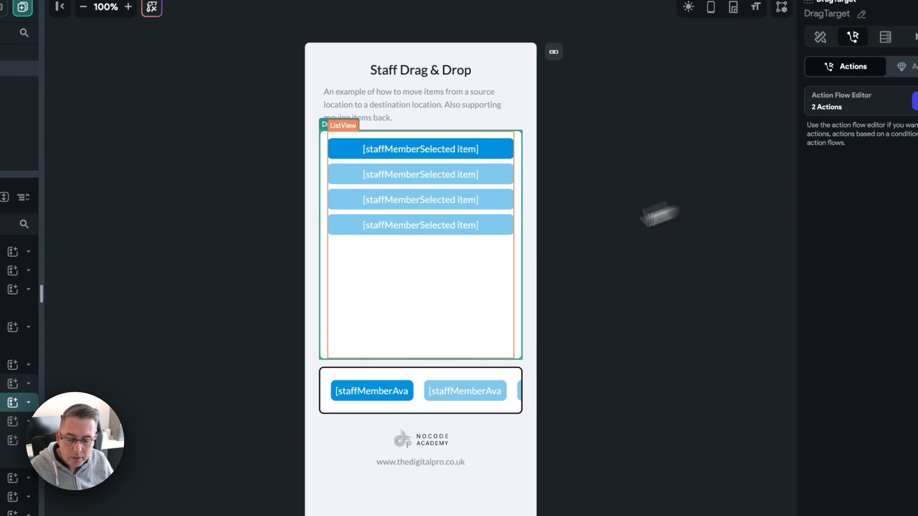
Step: Paste the copied action chain into the On Drag Accept flow of the available-staff DragTarget
click(3, 497)
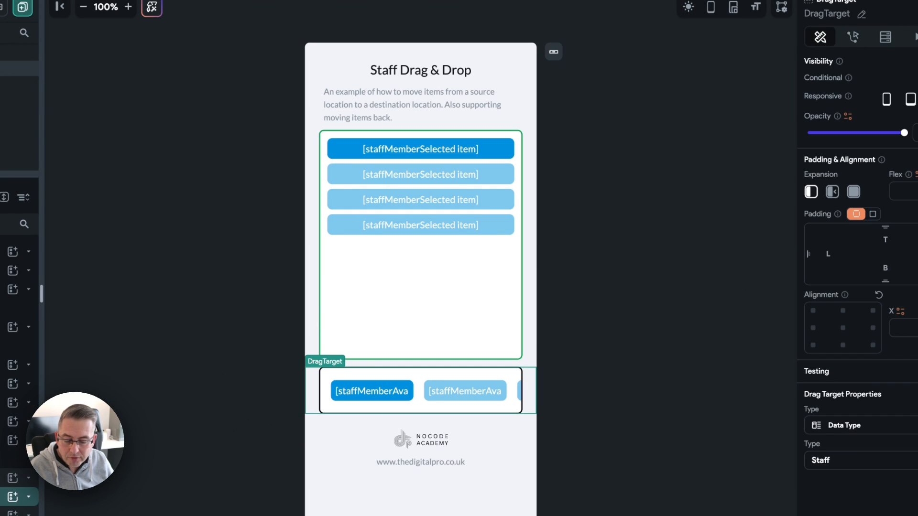
click(852, 36)
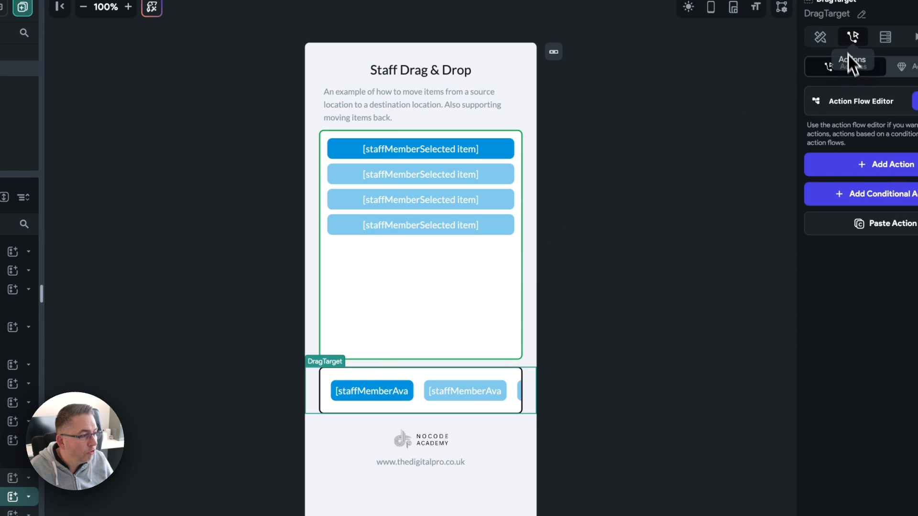
click(852, 100)
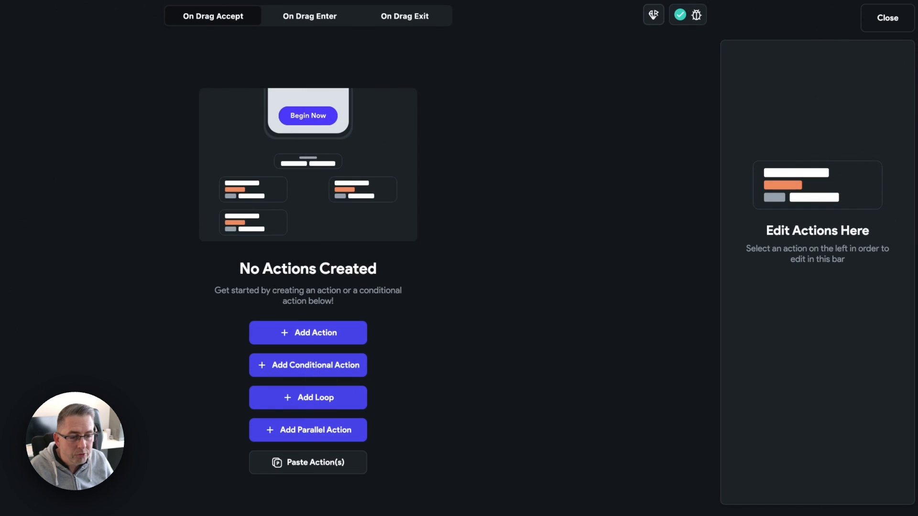
click(314, 464)
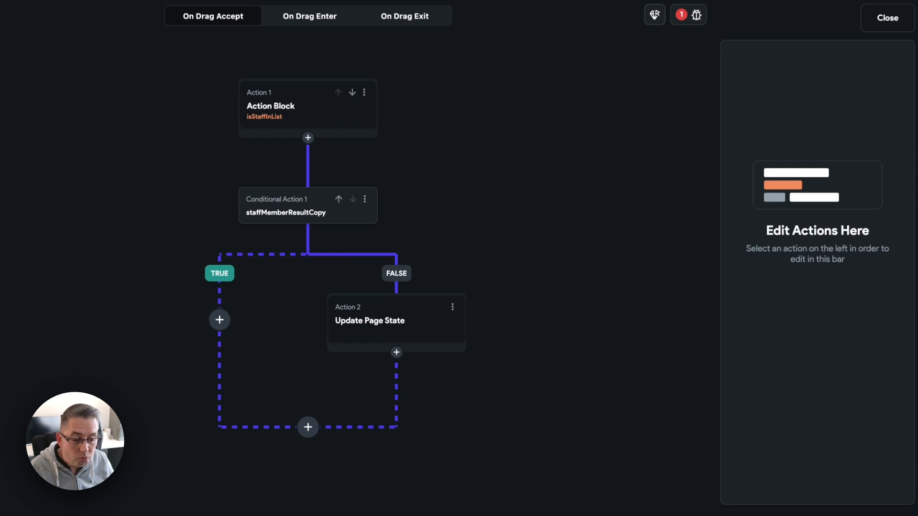
Step: Set the pasted isStaffInList block's list parameter to the page state variable staffMembersAvailable
click(312, 122)
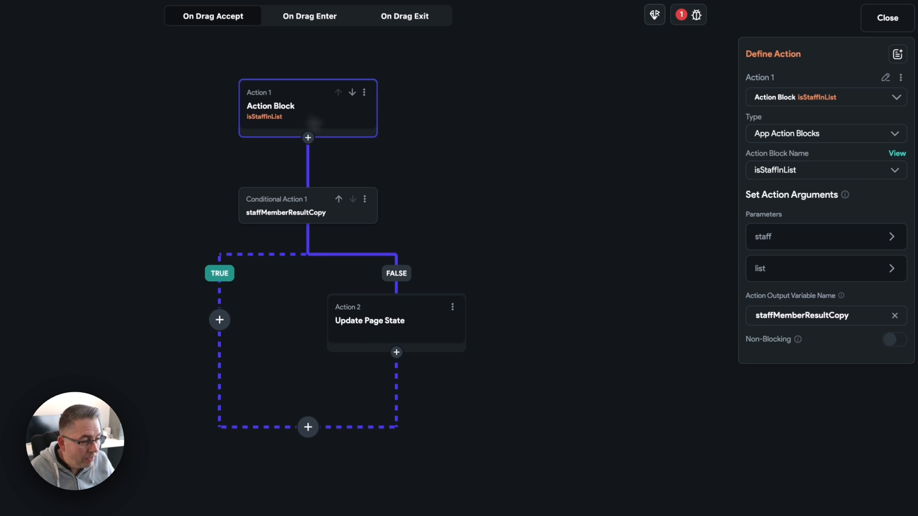
click(770, 244)
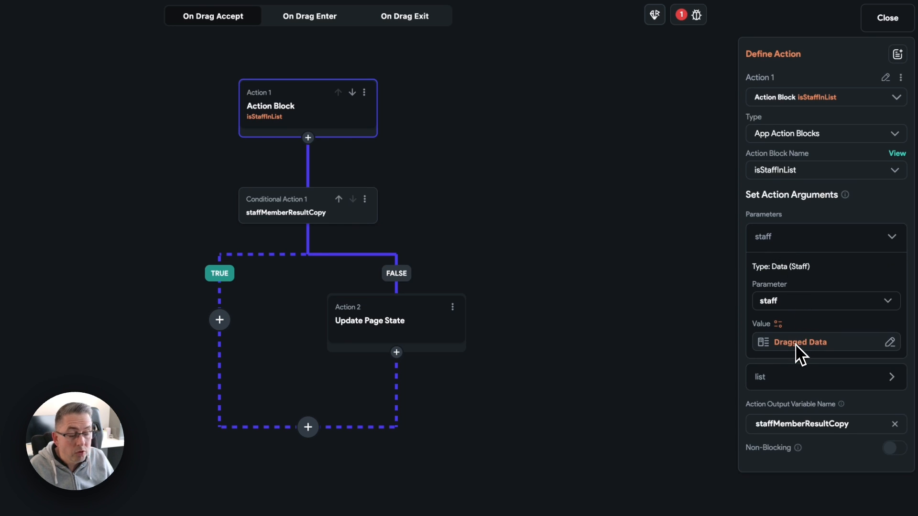
click(793, 377)
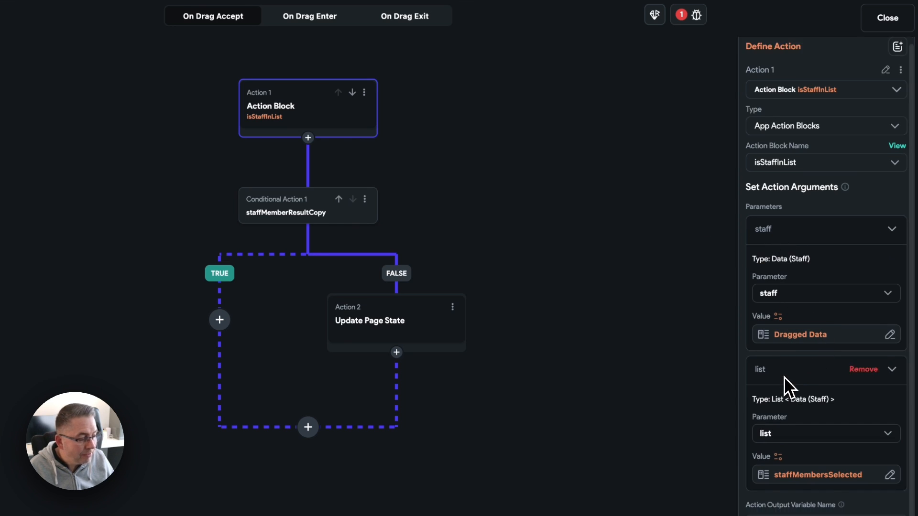
click(791, 475)
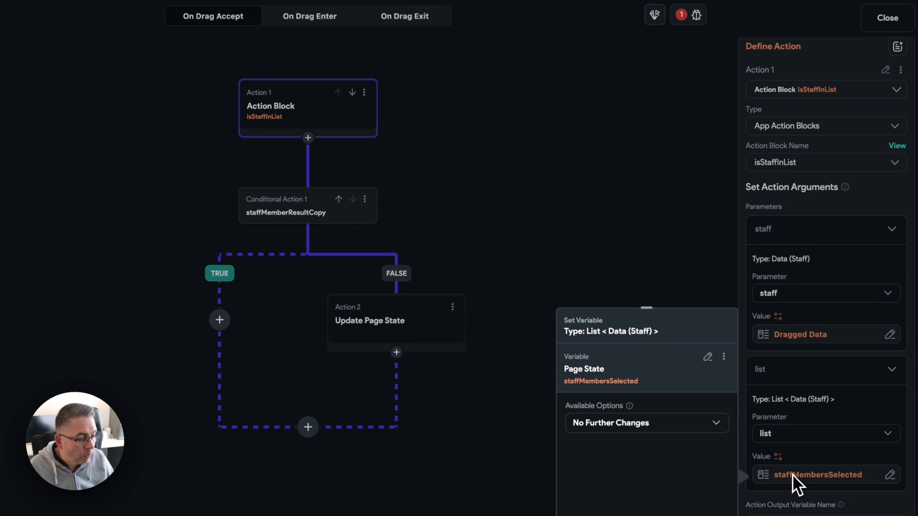
click(707, 357)
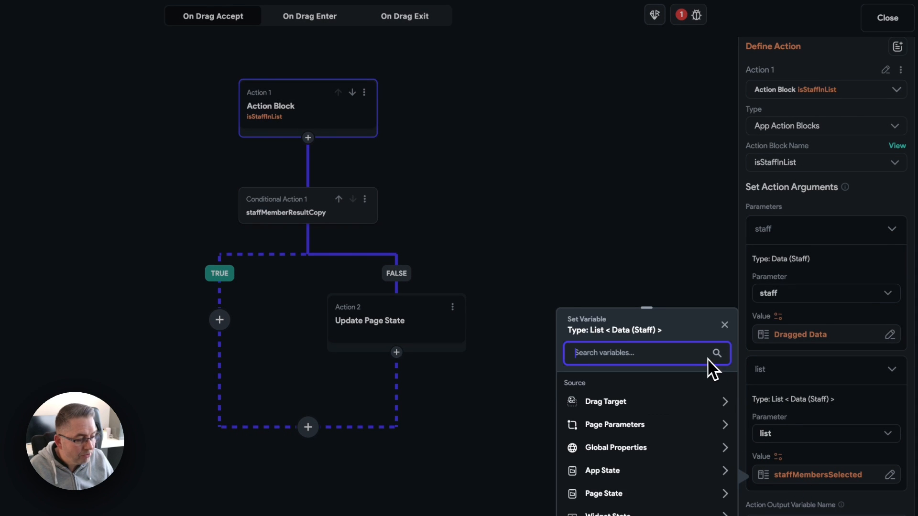
scroll(659, 449, down, 1)
click(610, 480)
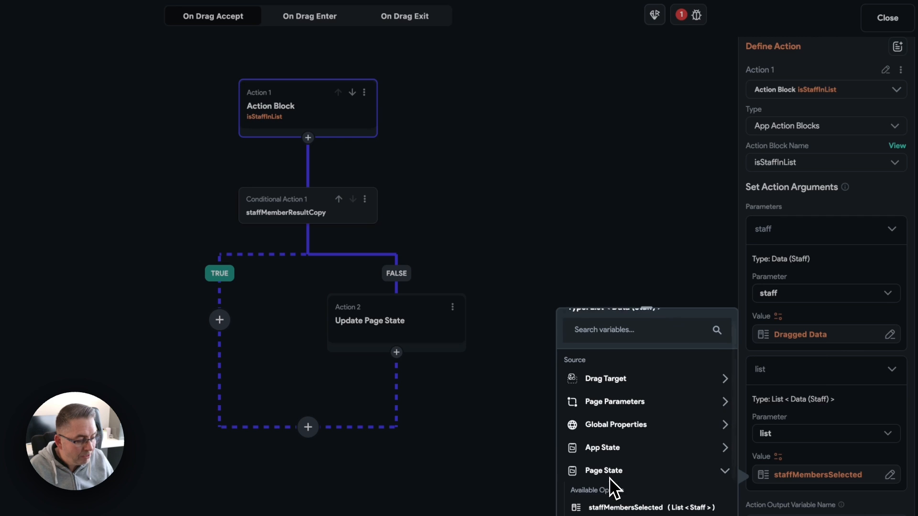
click(617, 476)
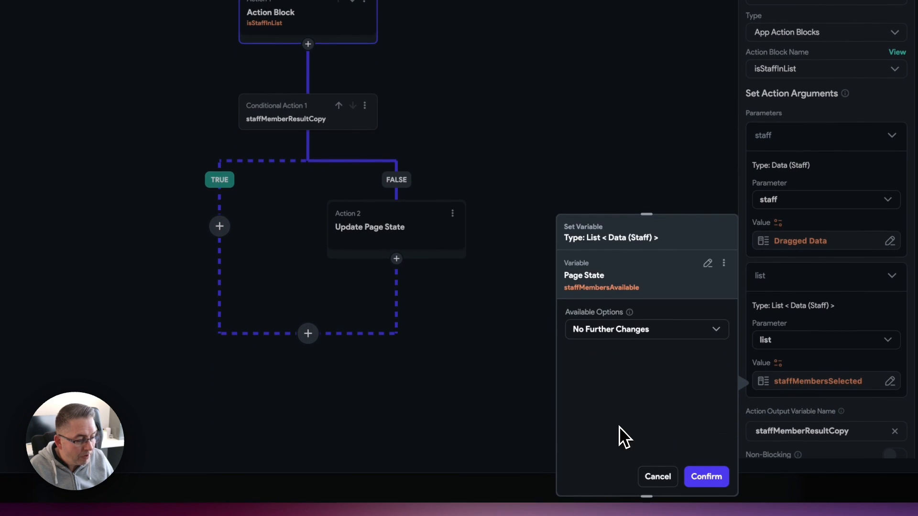
click(711, 471)
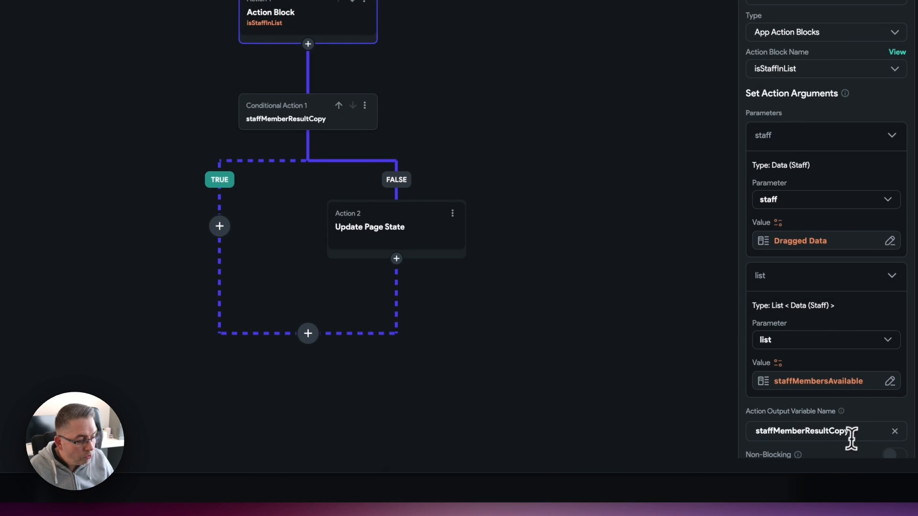
Step: Rename the isStaffInList action's output variable to staffAvailableResult and collapse its staff and list parameters
drag(854, 433, 828, 431)
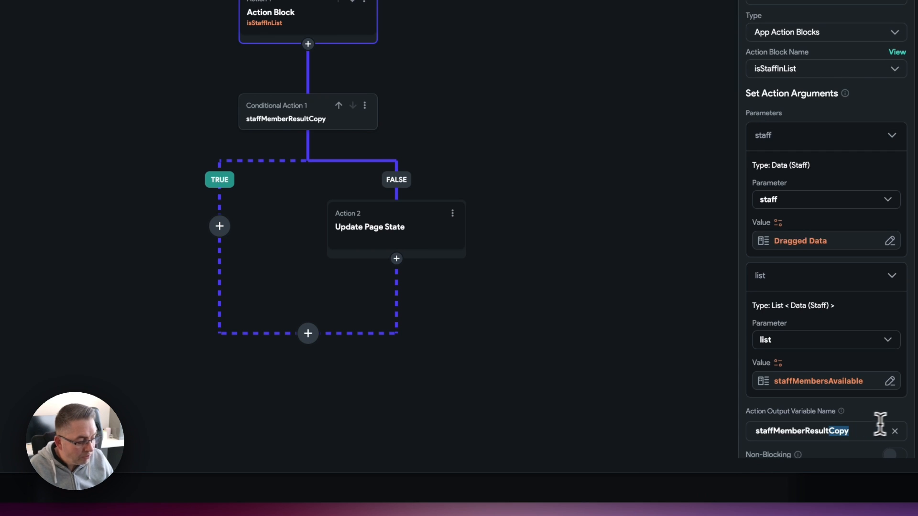
key(BackSpace)
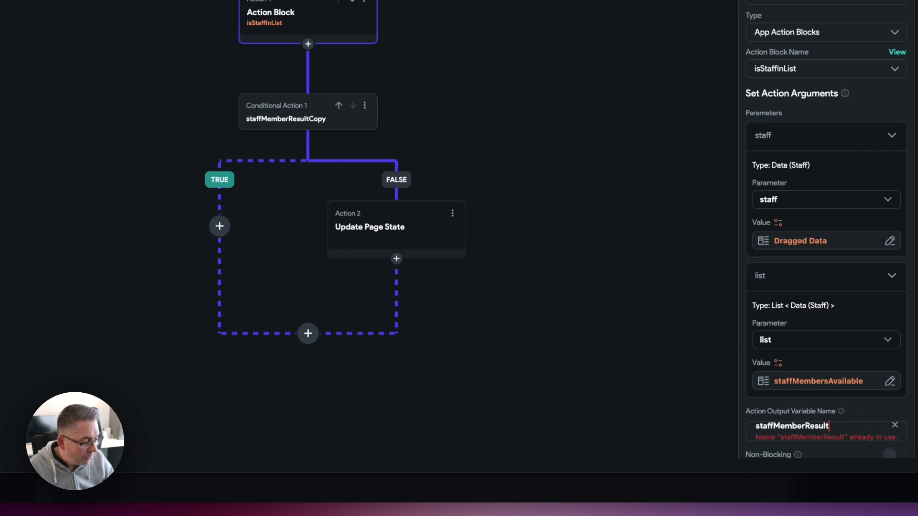
key(BackSpace)
key(BackSpace)
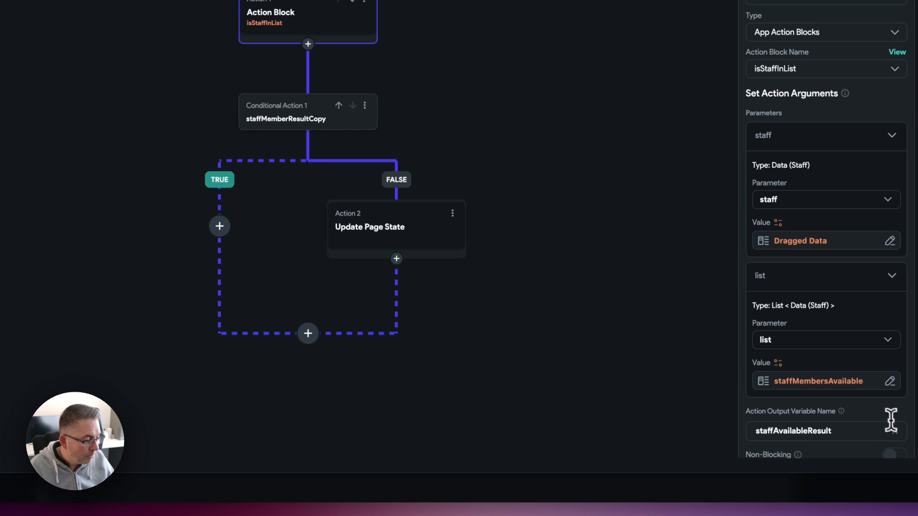
click(892, 136)
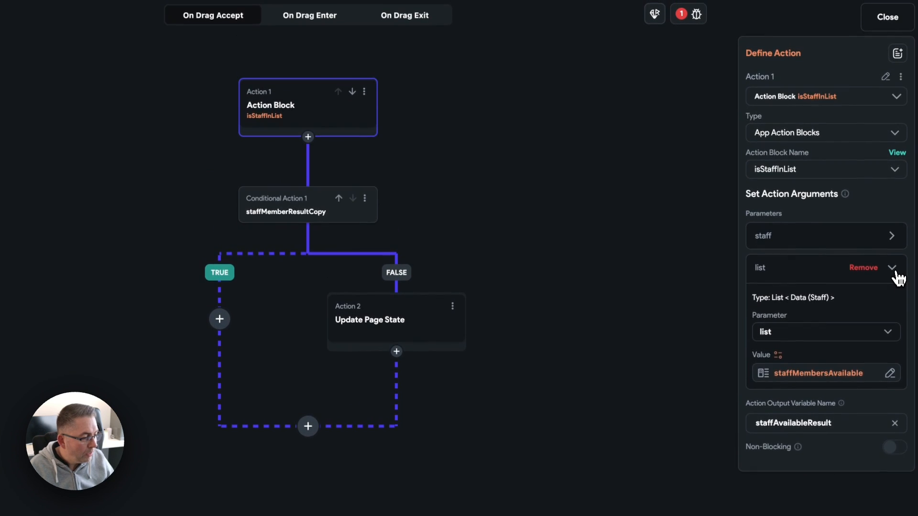
click(893, 269)
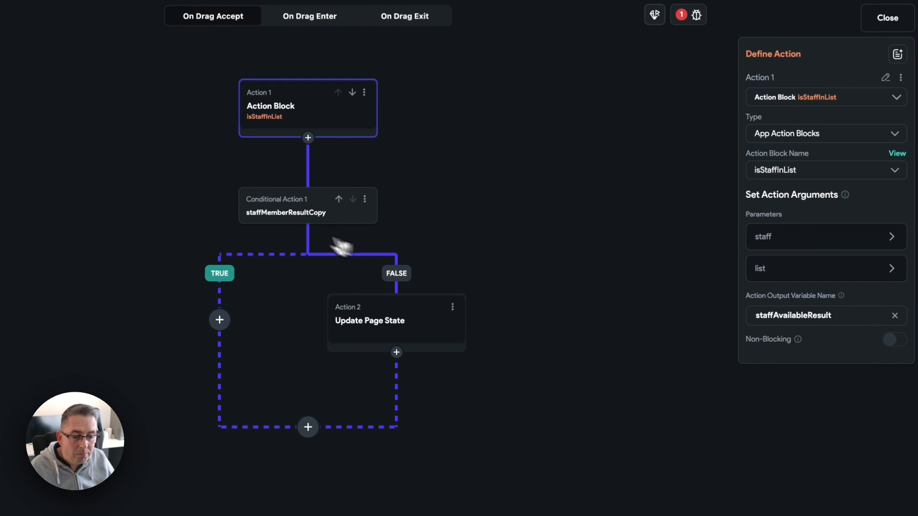
Step: Set the conditional action's condition to the action output staffAvailableResult
click(295, 213)
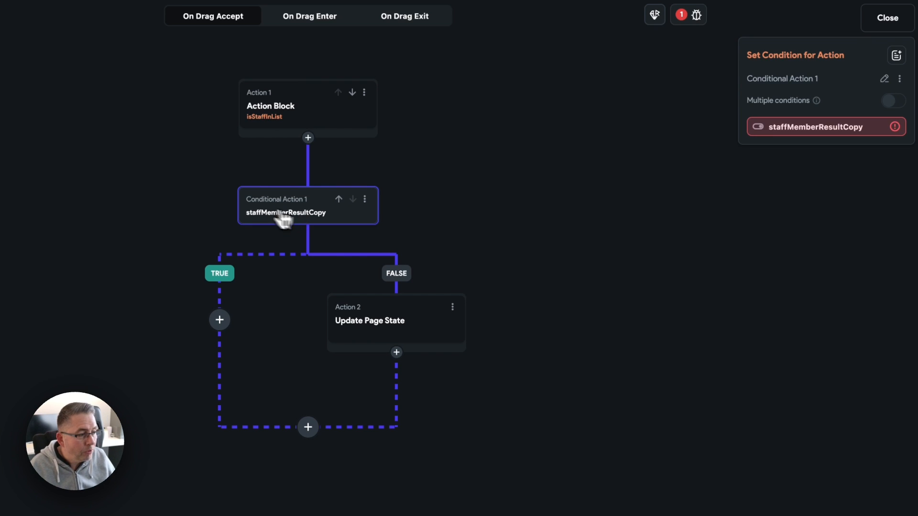
click(813, 135)
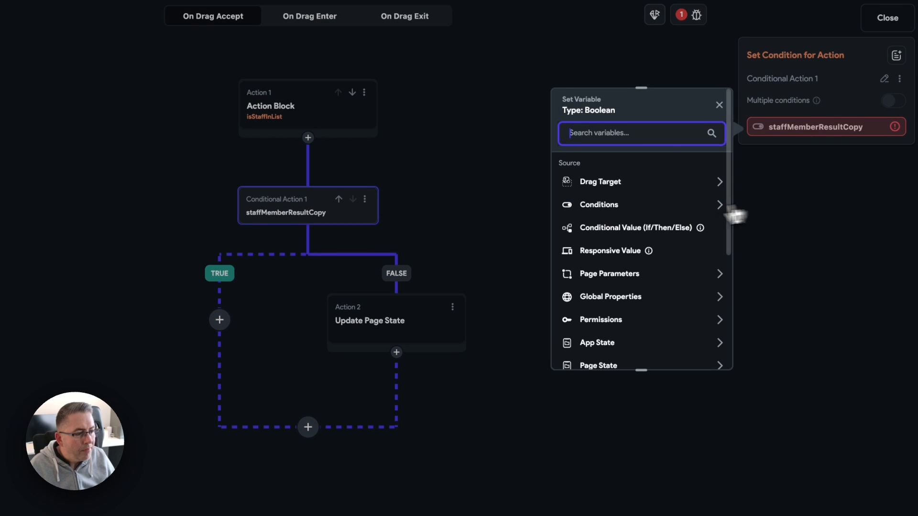
scroll(626, 286, down, 1)
scroll(623, 301, down, 3)
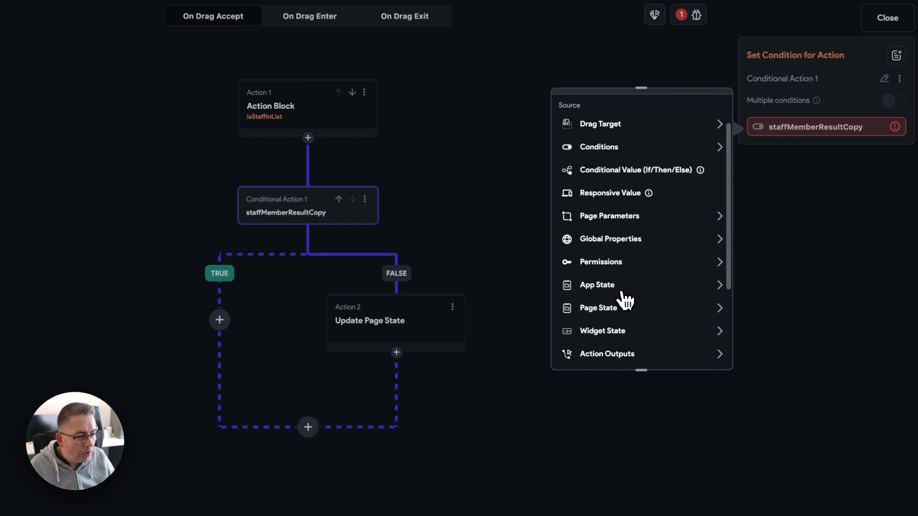
click(630, 319)
scroll(628, 322, down, 2)
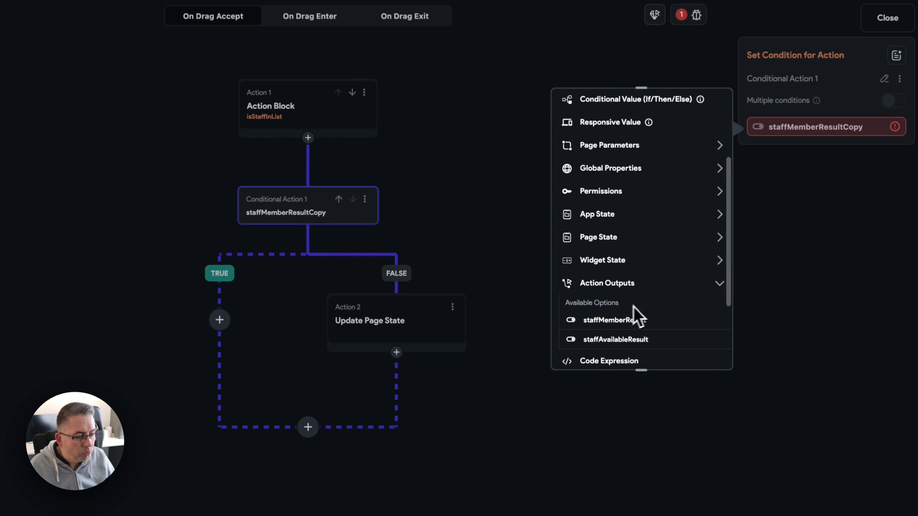
click(603, 341)
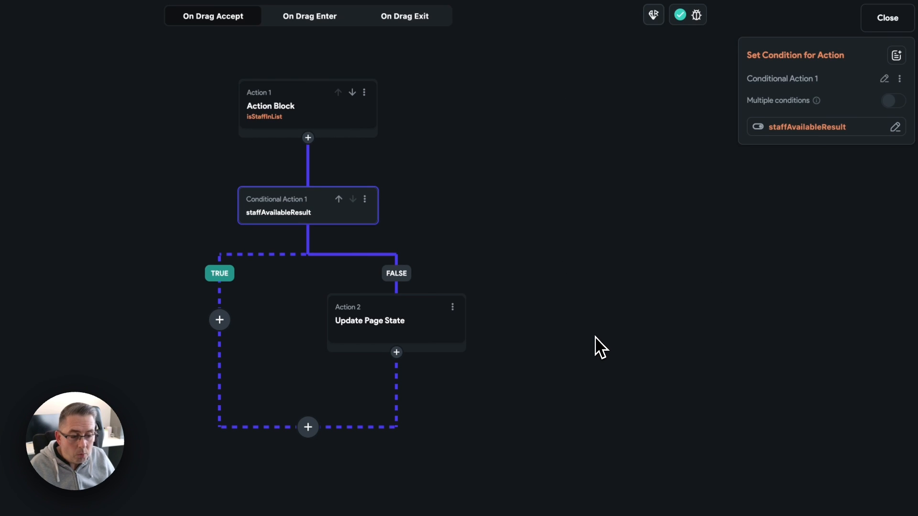
Step: In the FALSE branch's Update Page State action, set staffMembersSelected to Remove from List with Dragged Data as the value
click(405, 328)
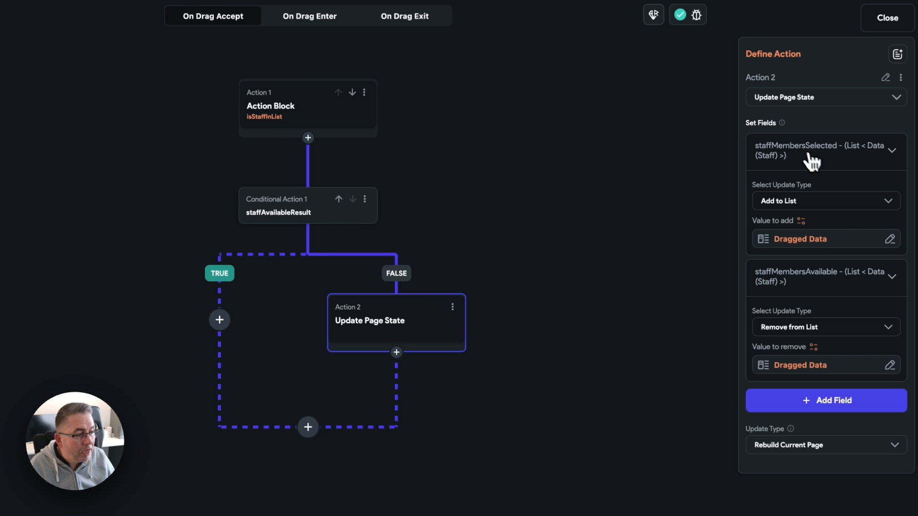
click(791, 201)
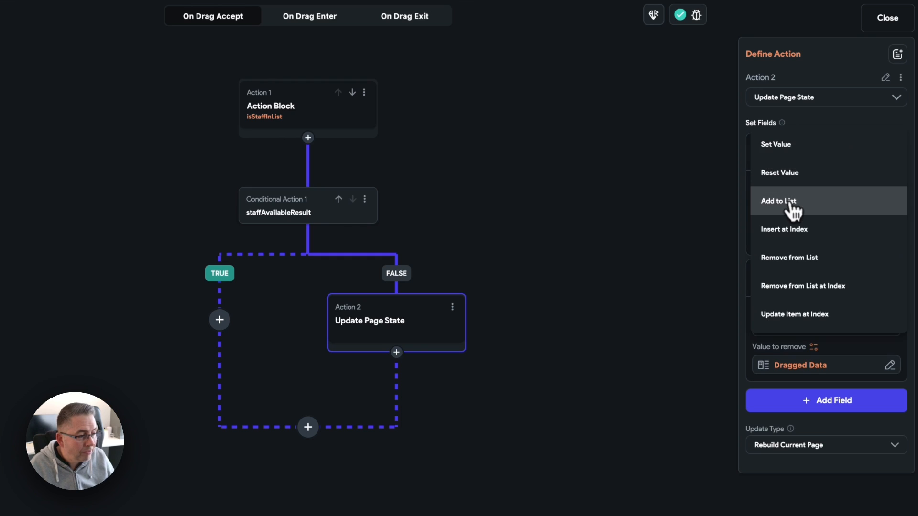
click(823, 257)
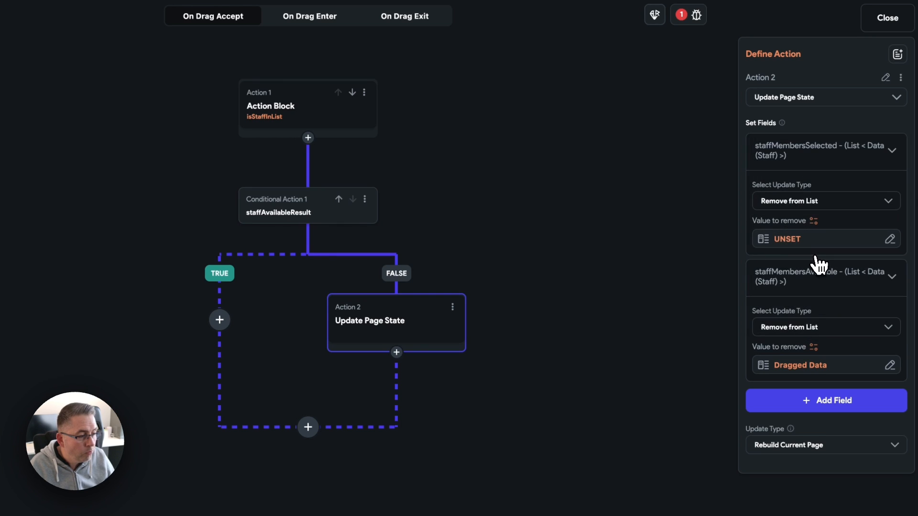
click(787, 241)
click(627, 295)
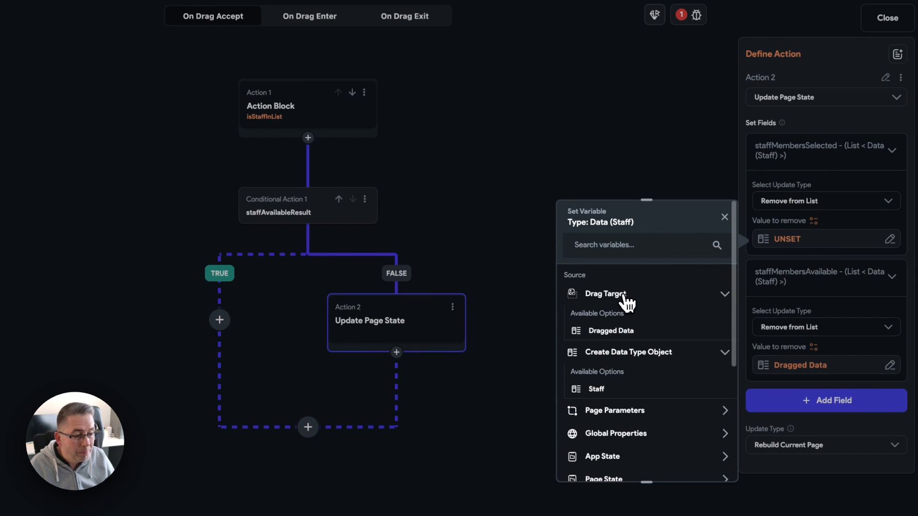
click(624, 332)
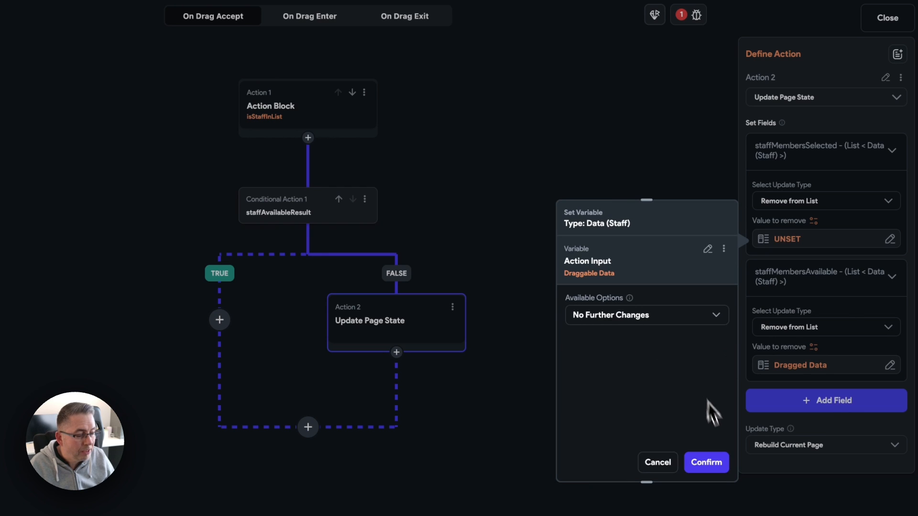
click(713, 464)
Step: Set the staffMembersAvailable field to Add to List with Dragged Data as the value, and close the action flow editor
mouse_move(784, 278)
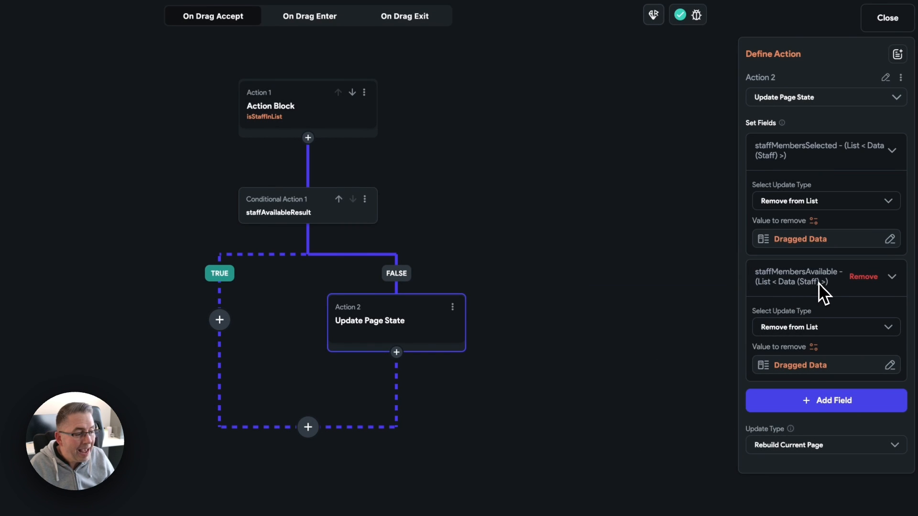
click(797, 329)
click(791, 280)
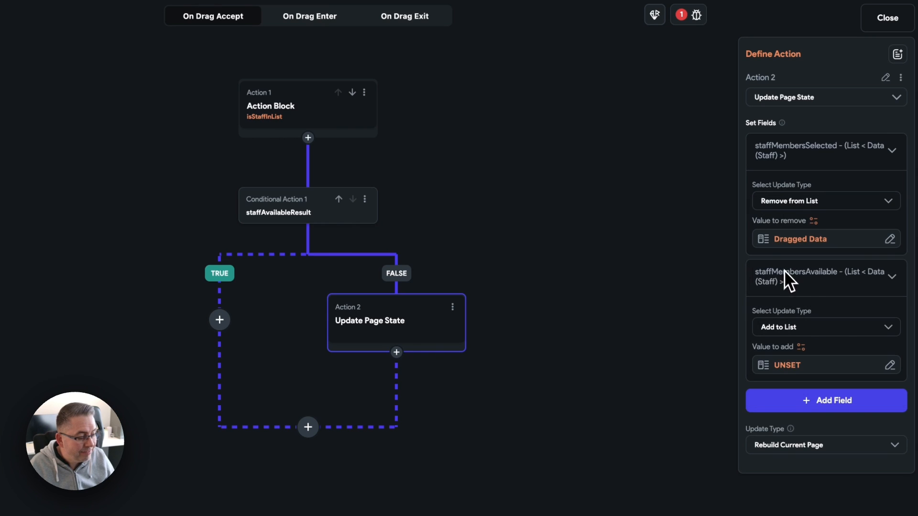
click(791, 368)
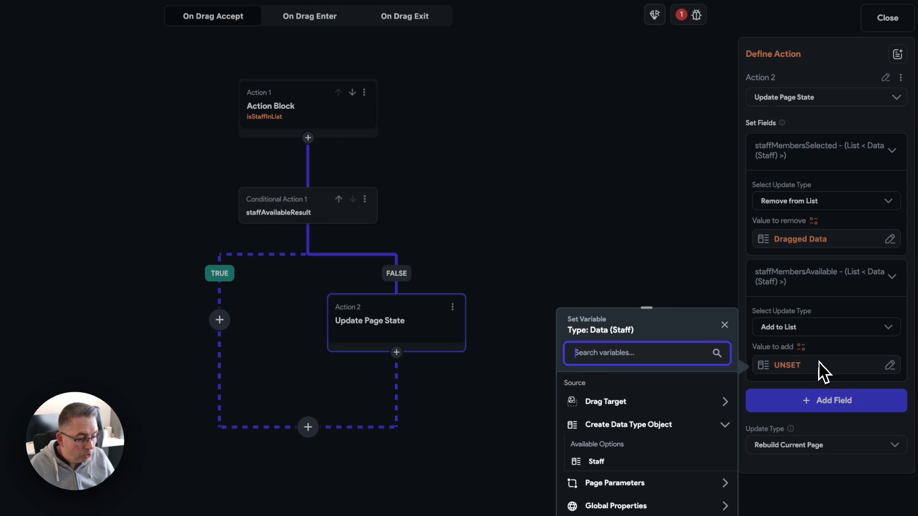
click(605, 402)
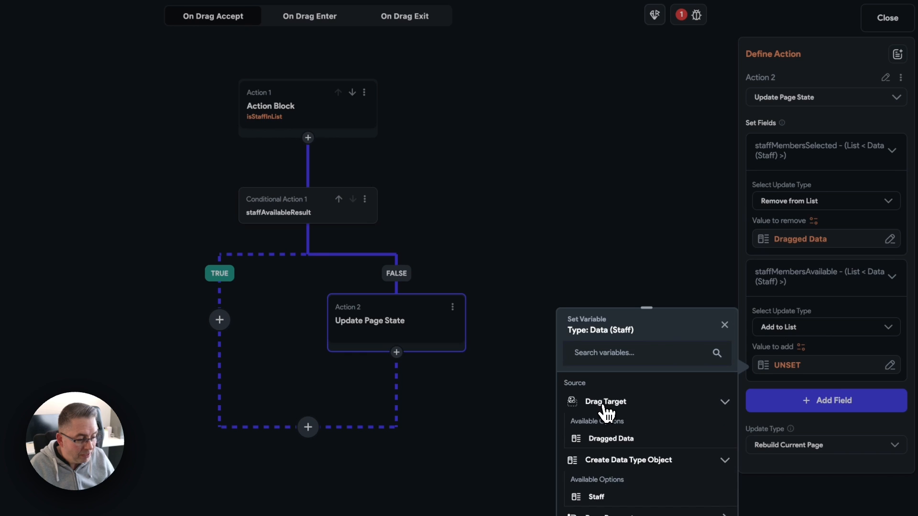
click(616, 438)
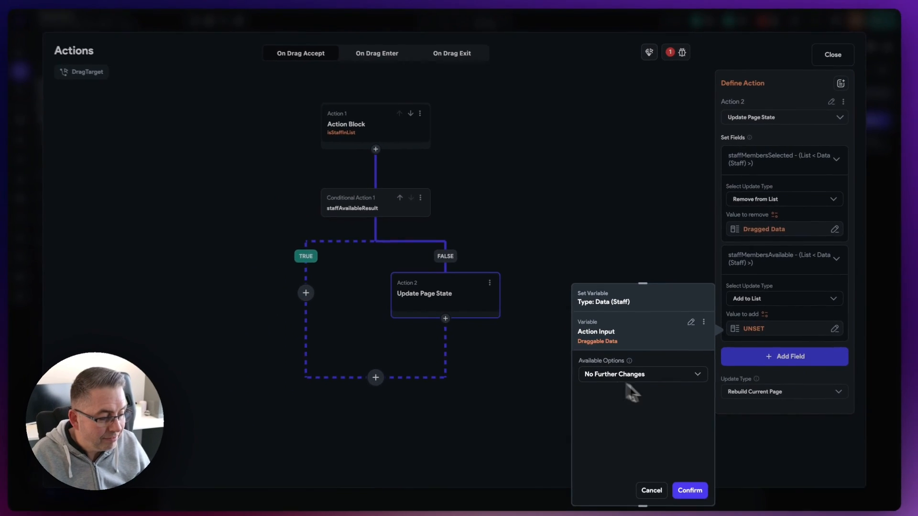
click(702, 515)
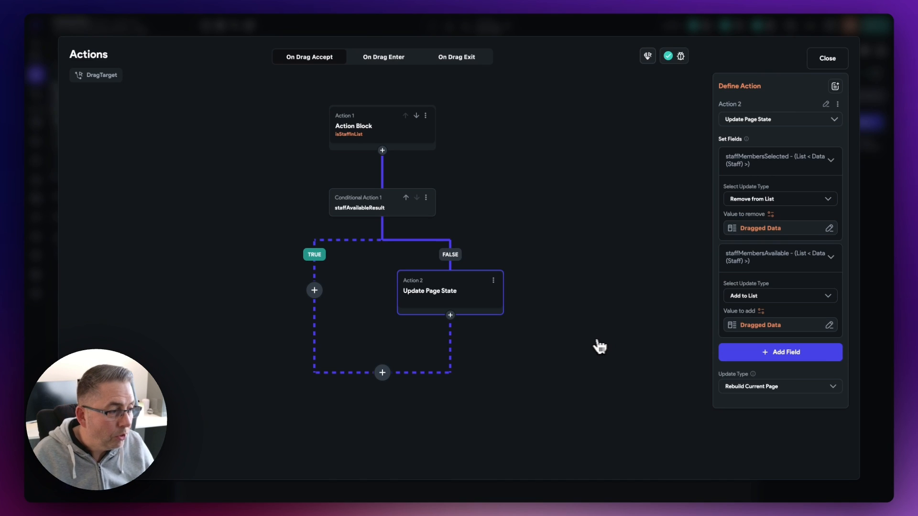
click(829, 59)
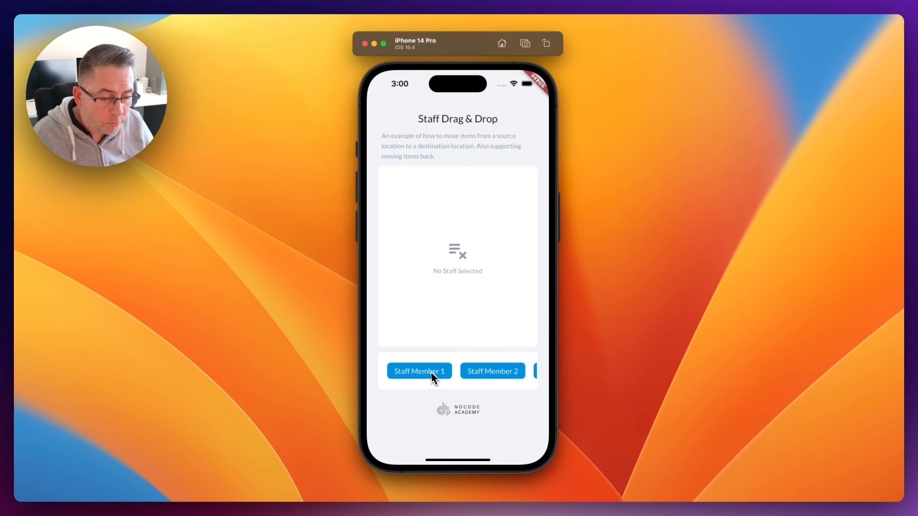
Step: Test in the iPhone simulator by moving Staff Members 1, 3 and 2 into the selected area, then returning all three to the available row
drag(431, 371, 444, 261)
drag(492, 372, 463, 286)
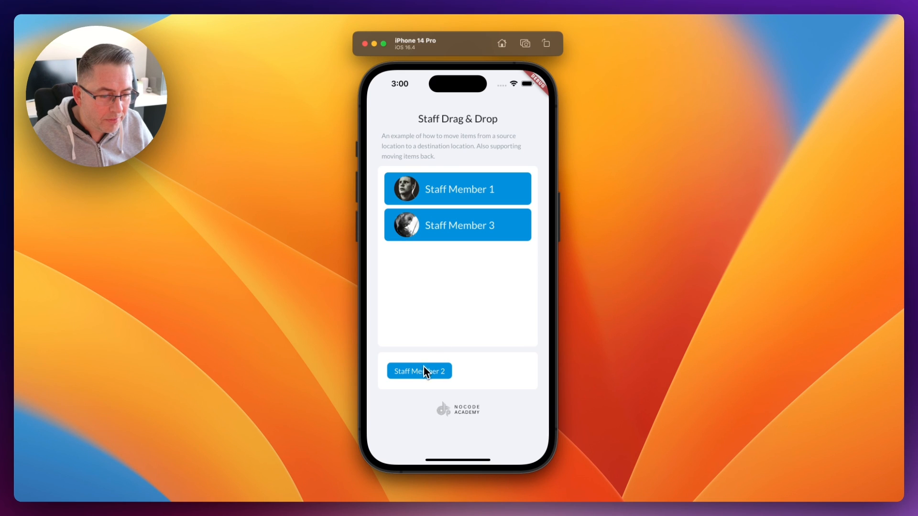
drag(423, 370, 455, 281)
drag(454, 225, 454, 366)
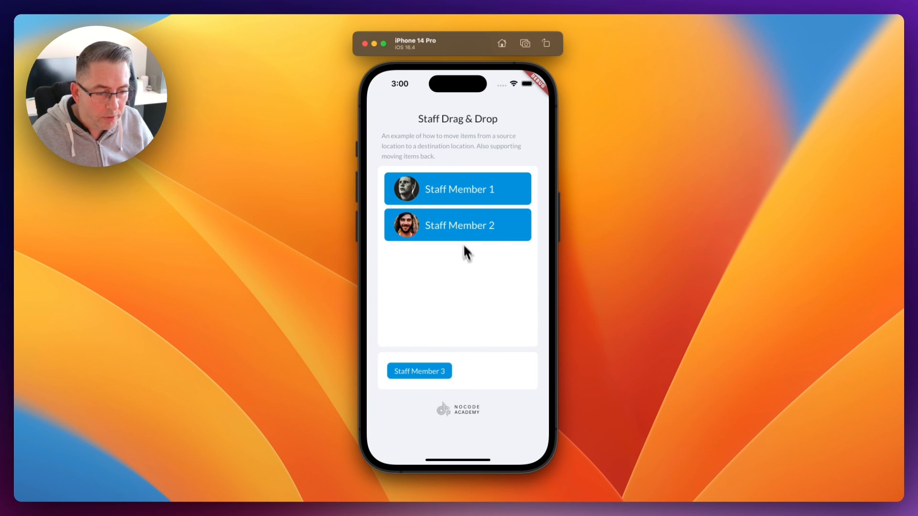
drag(463, 237, 496, 370)
drag(475, 199, 523, 387)
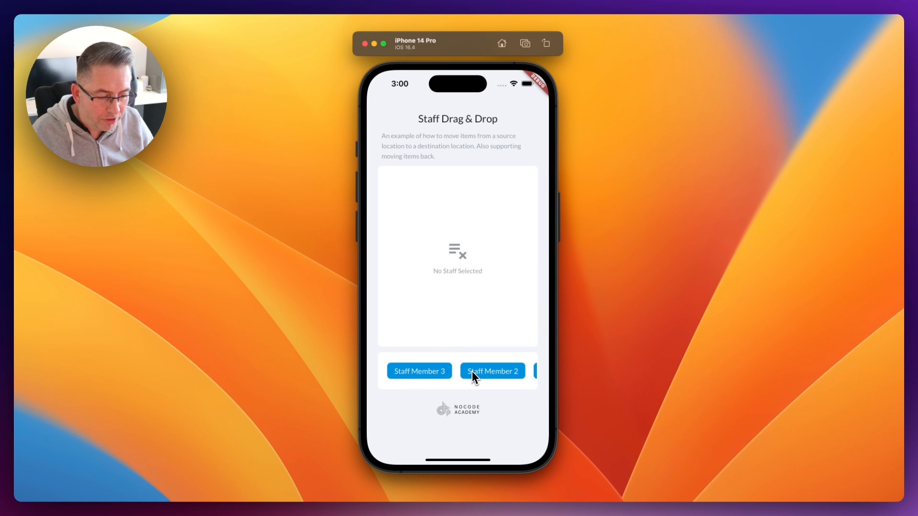
drag(445, 373, 442, 376)
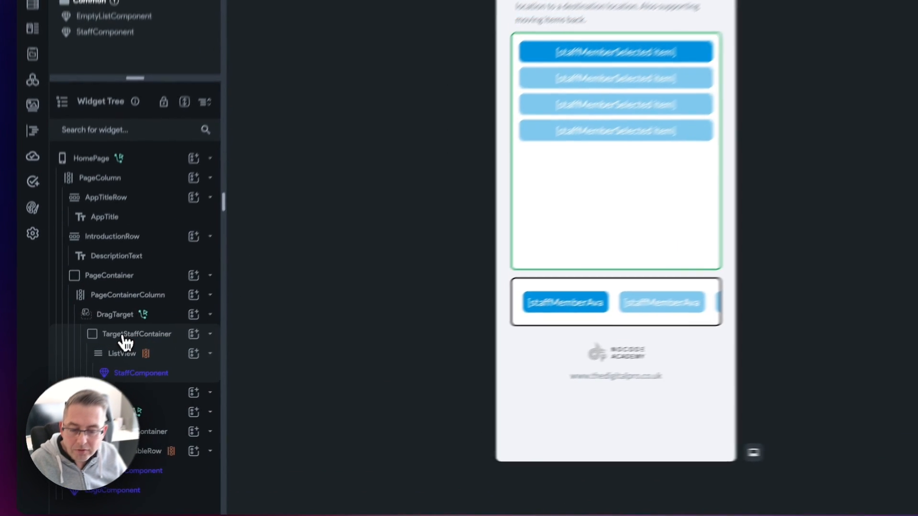
Step: Review the conditional border color of TargetStaffContainer and leave it without saving changes
click(104, 369)
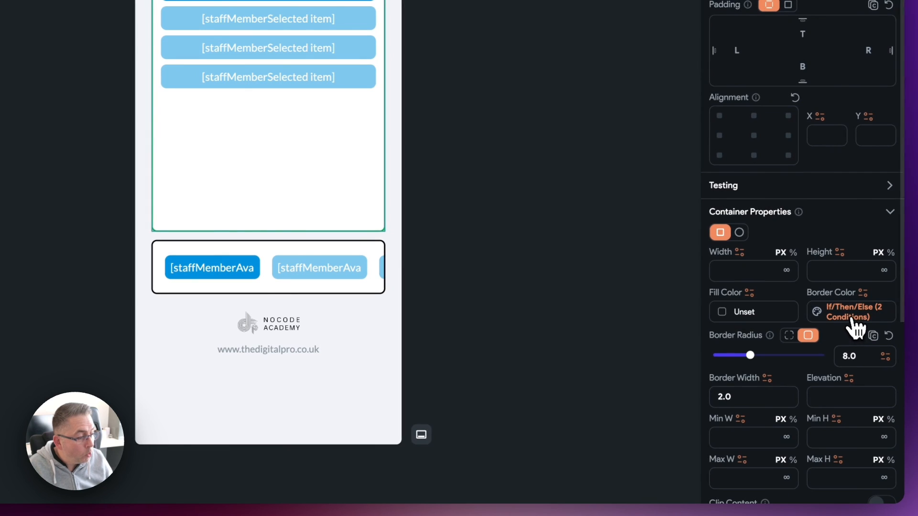
click(853, 316)
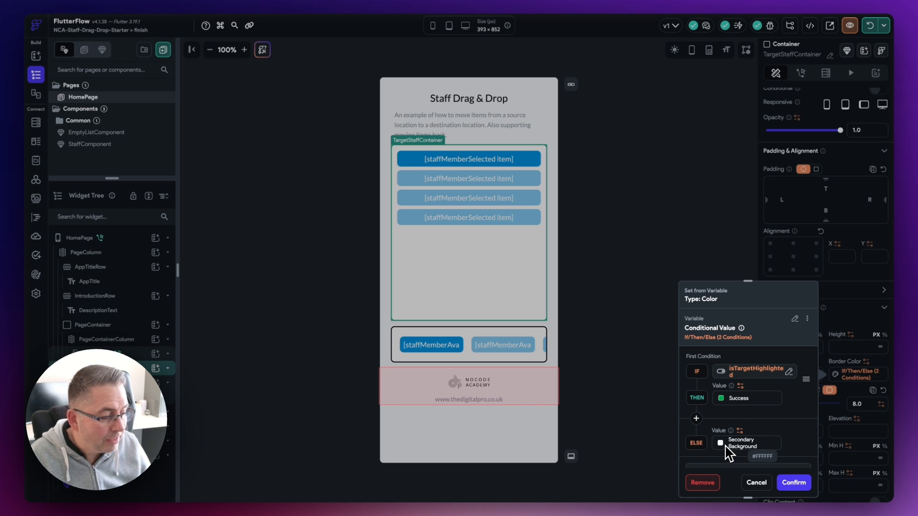
click(754, 482)
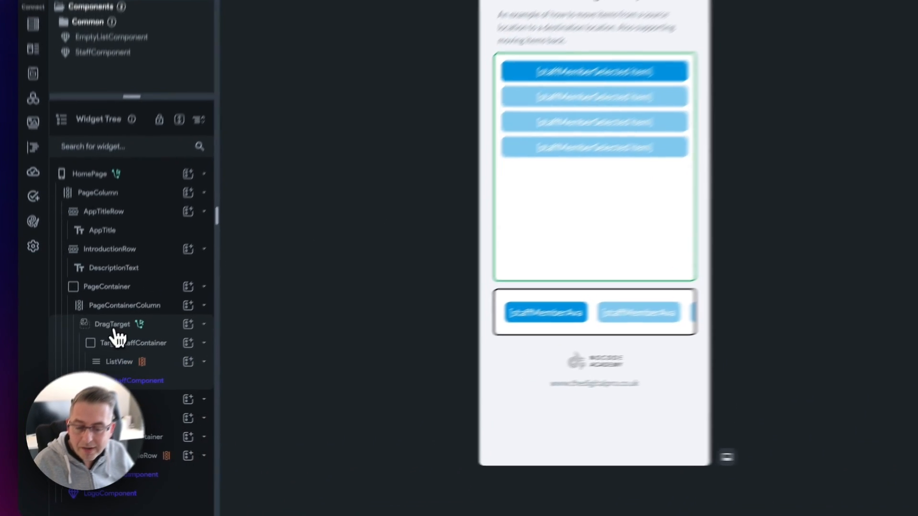
Step: Add an Update Page State action to the On Drag Enter flow of the selected-staff DragTarget
click(97, 356)
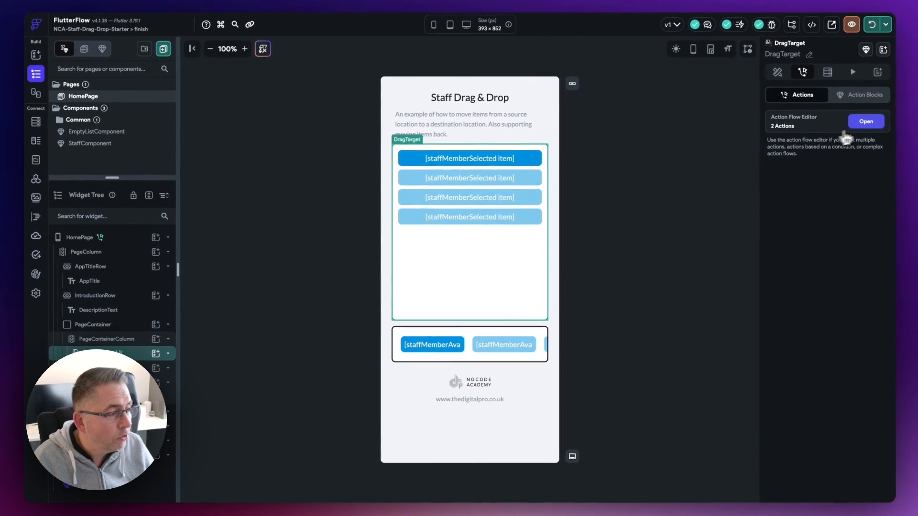
click(860, 119)
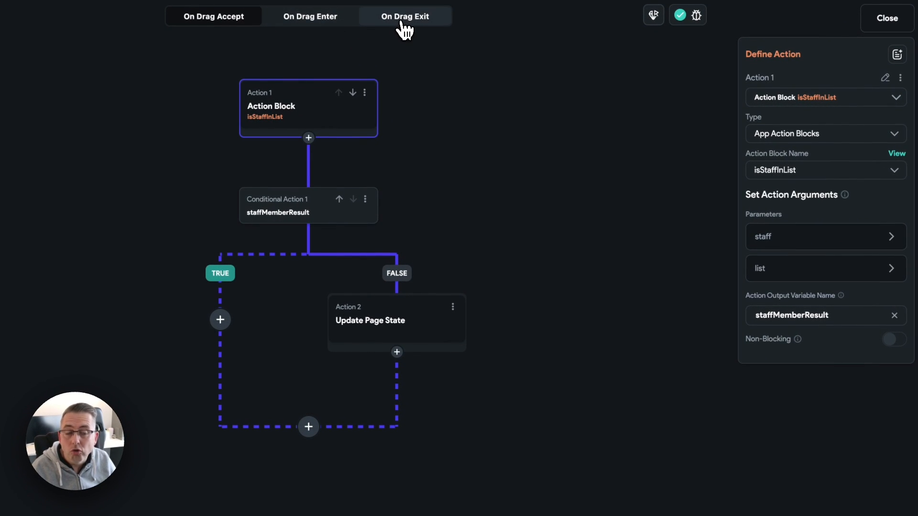
click(315, 26)
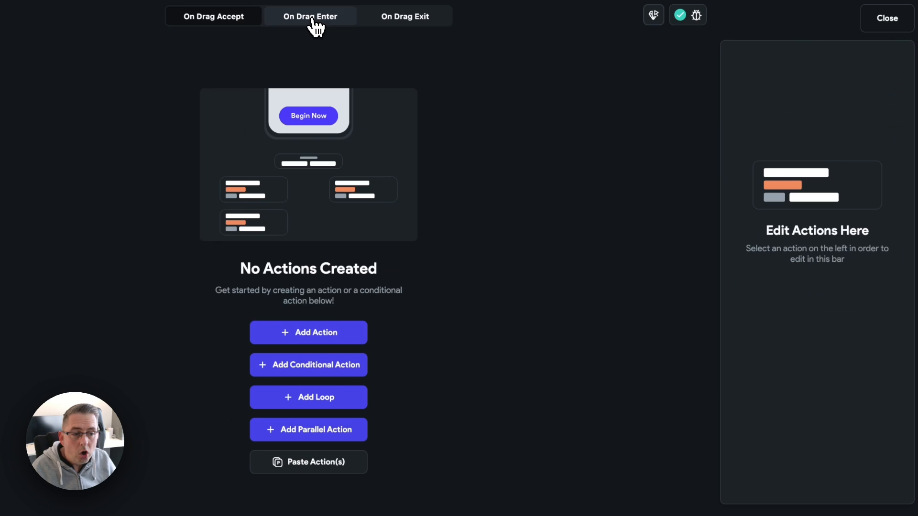
click(318, 335)
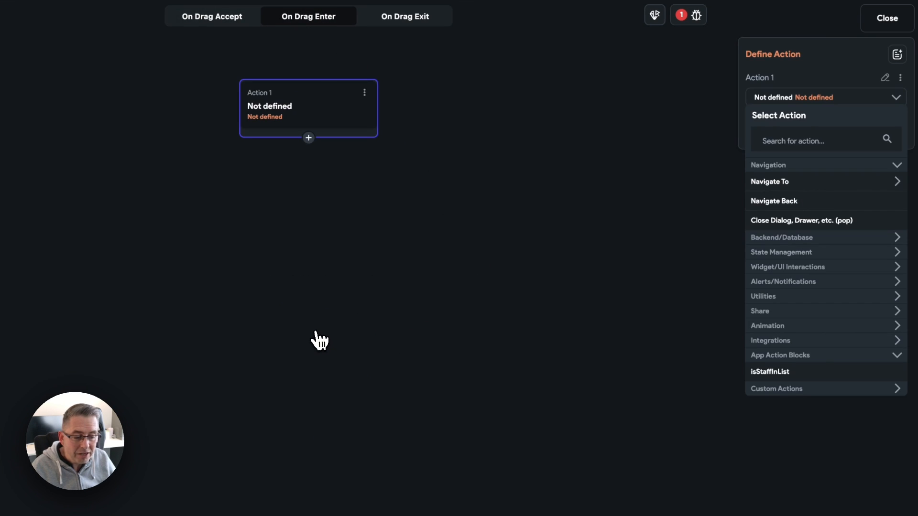
click(778, 139)
text(page)
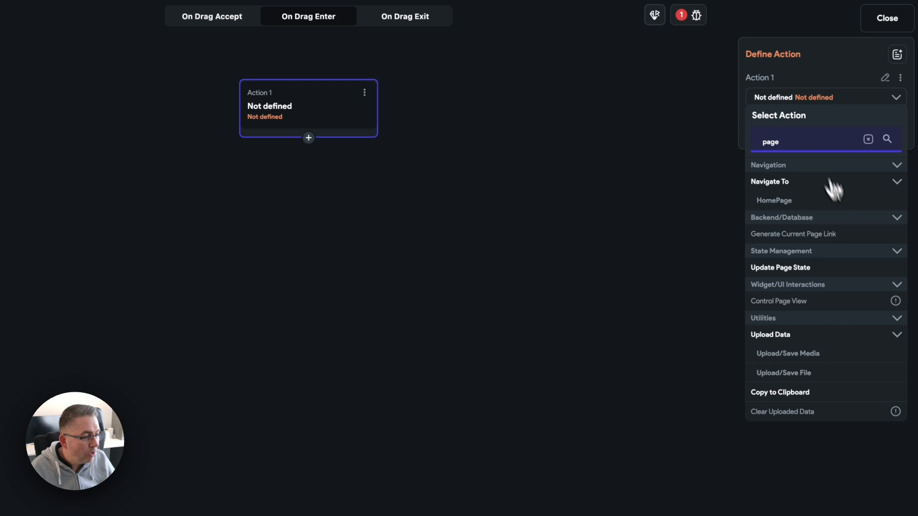
click(788, 268)
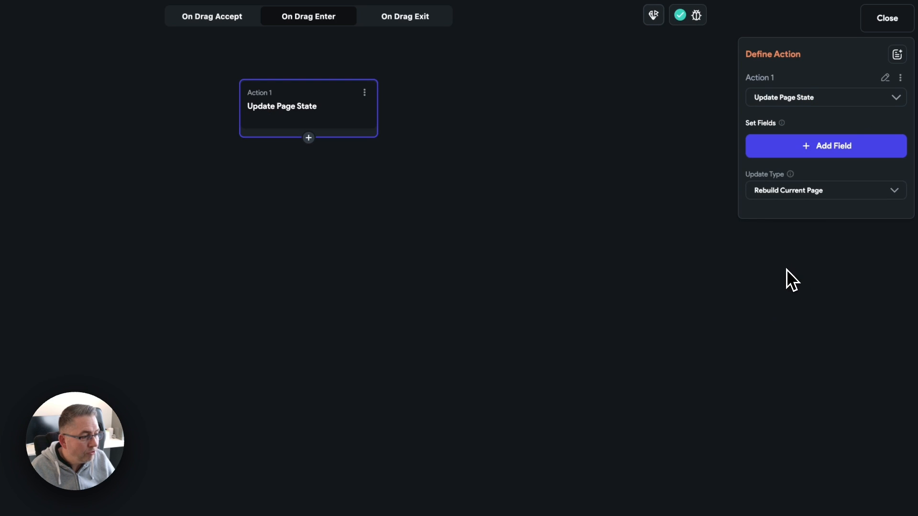
Step: In the On Drag Enter page state update, add the isTargetHighlighted field and set its value to True
click(799, 148)
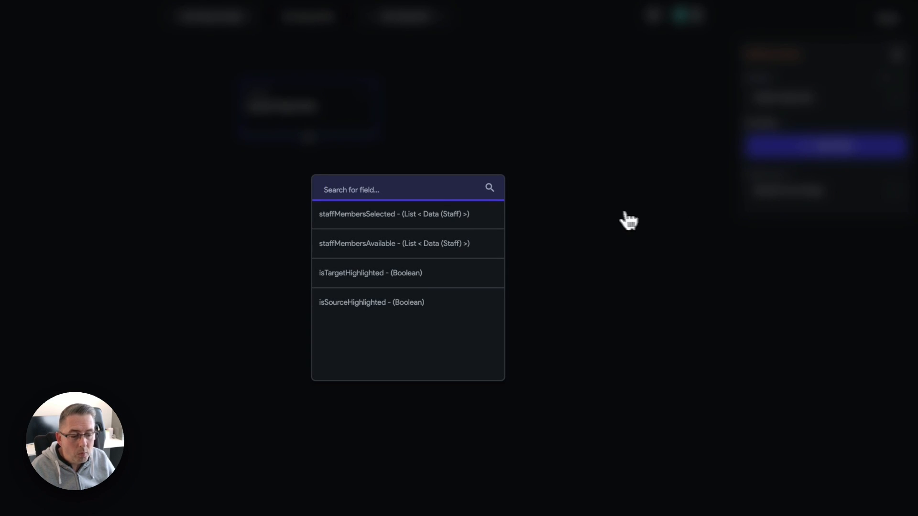
click(361, 282)
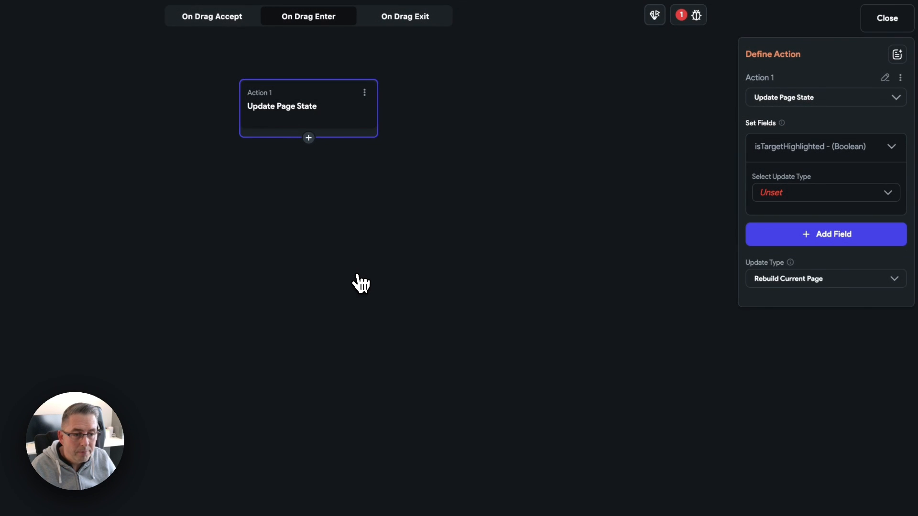
click(769, 193)
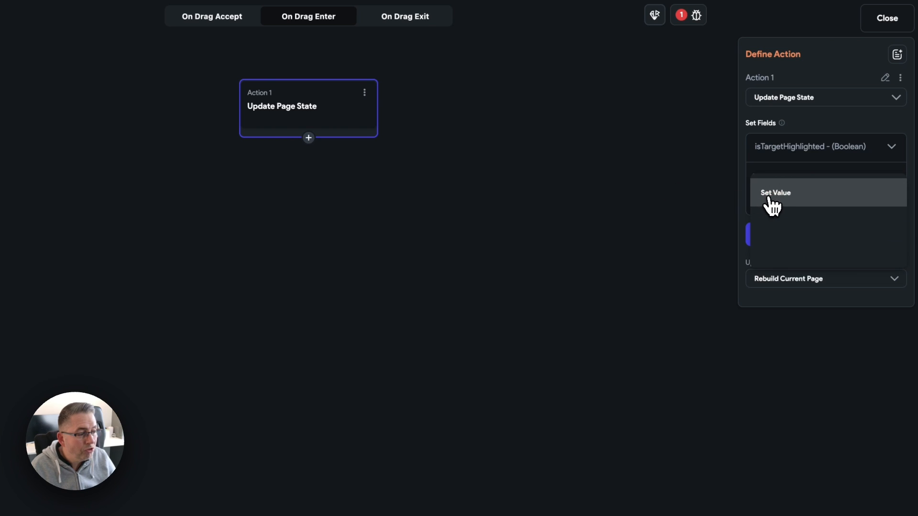
click(776, 200)
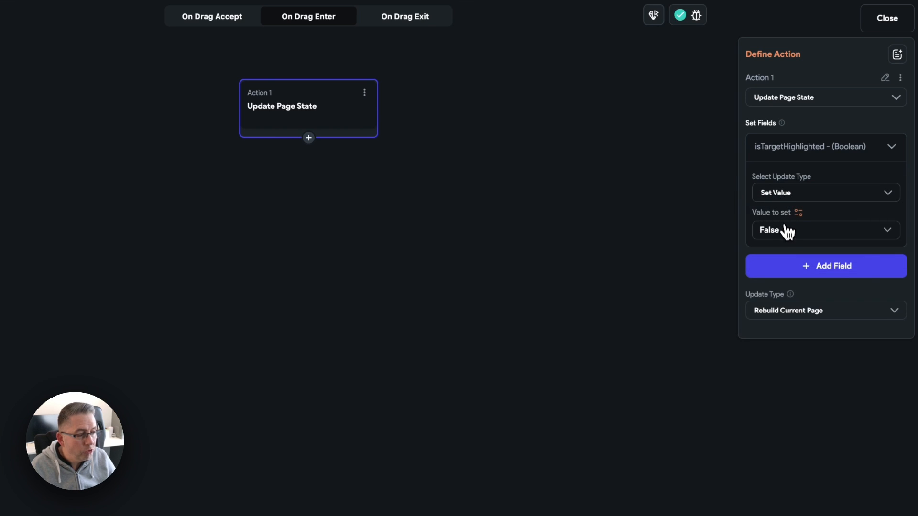
click(787, 232)
click(788, 213)
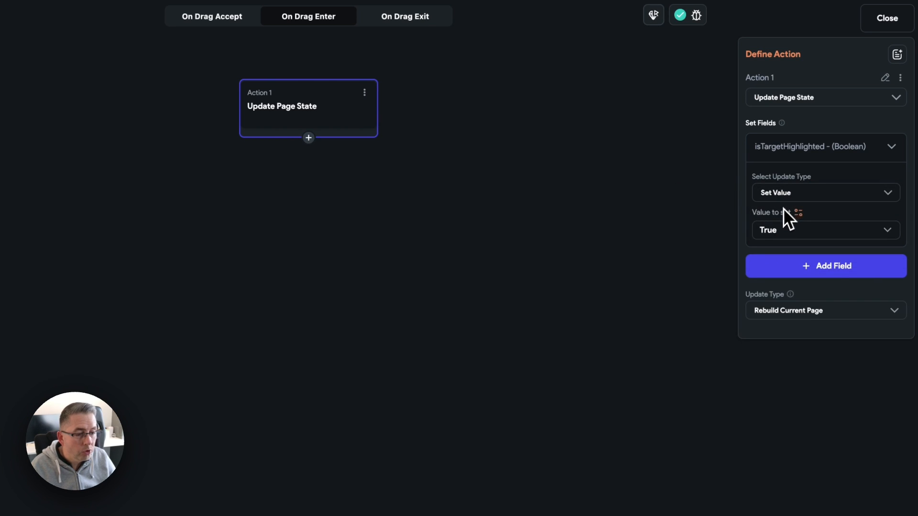
Step: Copy the Update Page State action from On Drag Enter to On Drag Exit and set isTargetHighlighted to False there
click(364, 93)
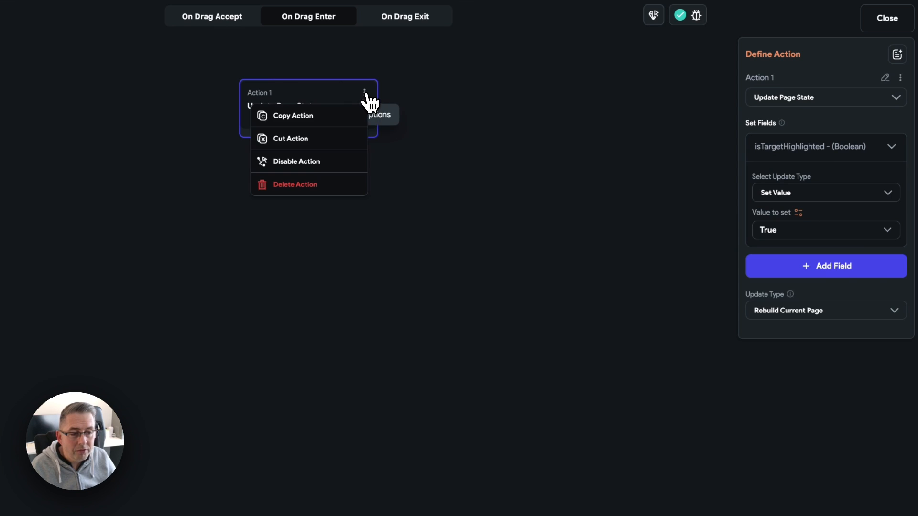
click(300, 119)
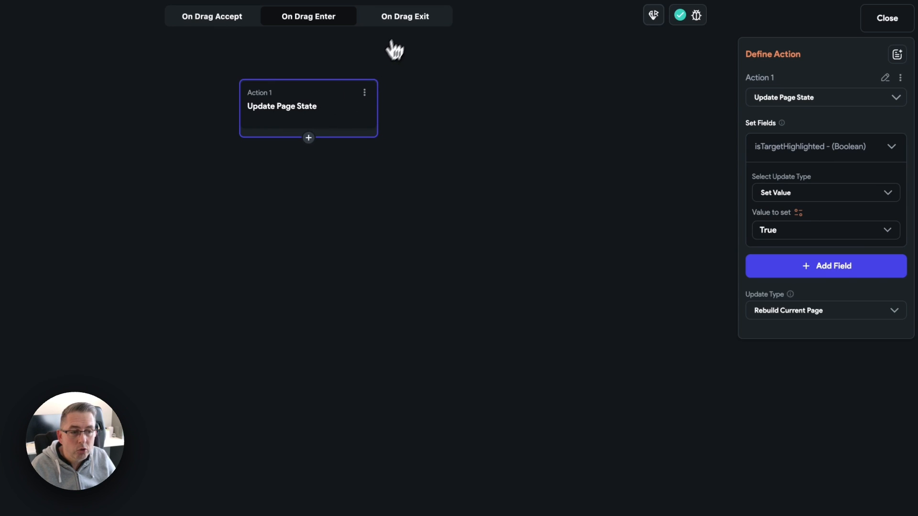
click(406, 23)
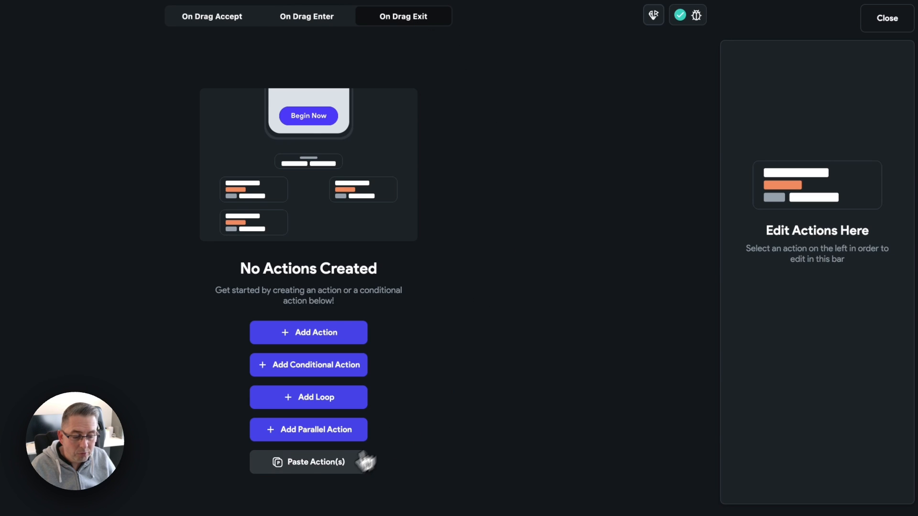
click(327, 462)
click(327, 115)
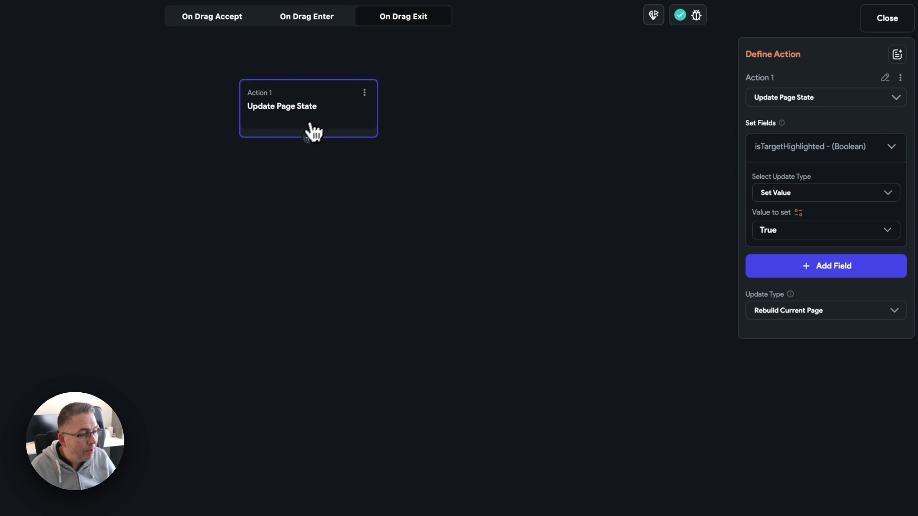
click(769, 233)
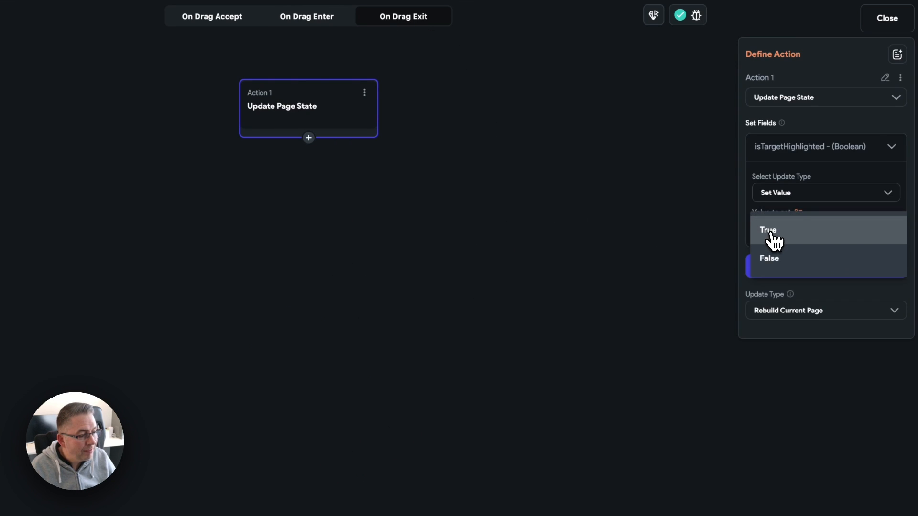
click(771, 260)
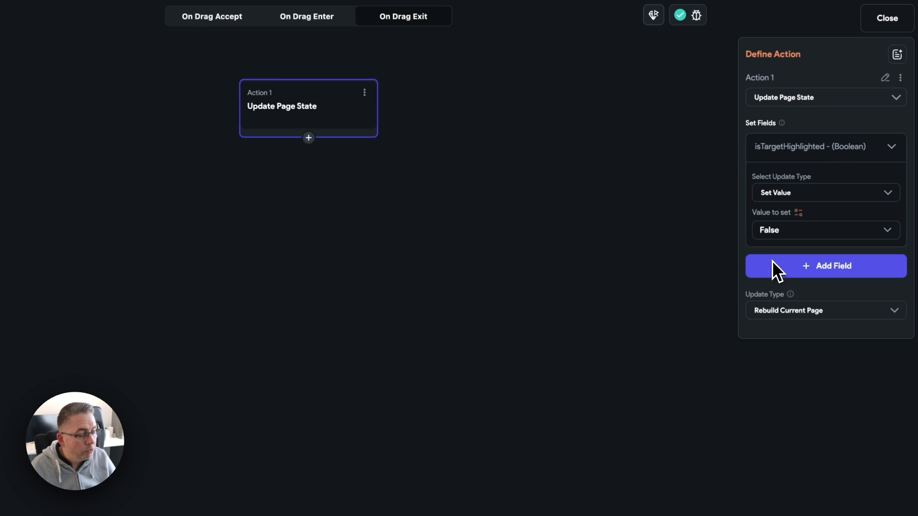
Step: Copy the On Drag Exit action to the end of the On Drag Accept flow, after both conditional branches, and close the action flow editor
click(364, 93)
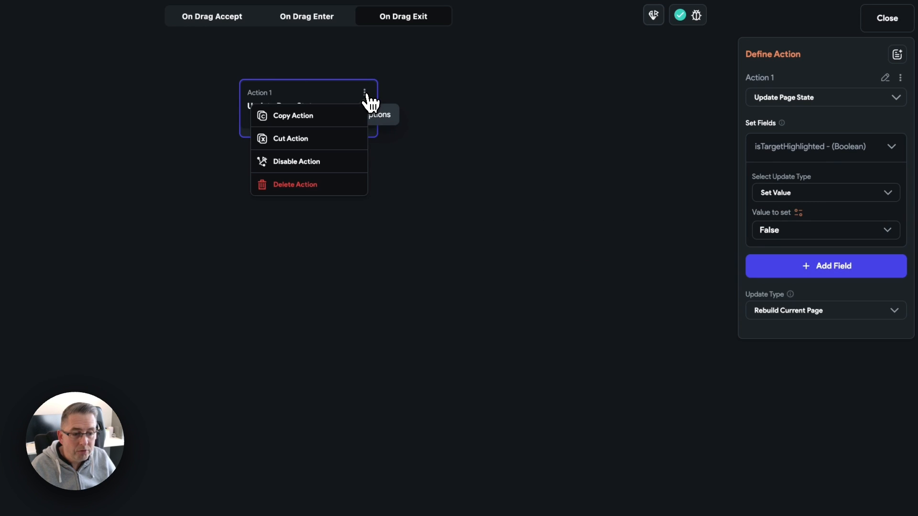
click(321, 122)
click(211, 19)
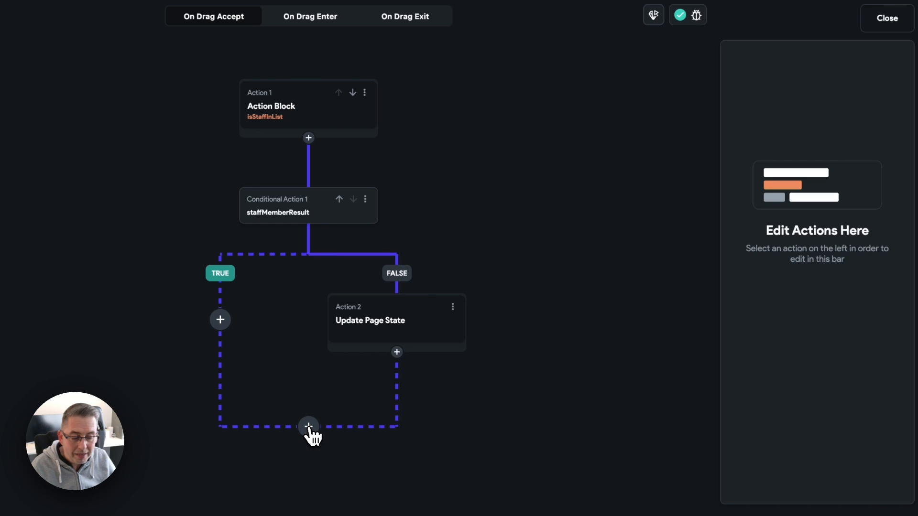
click(309, 426)
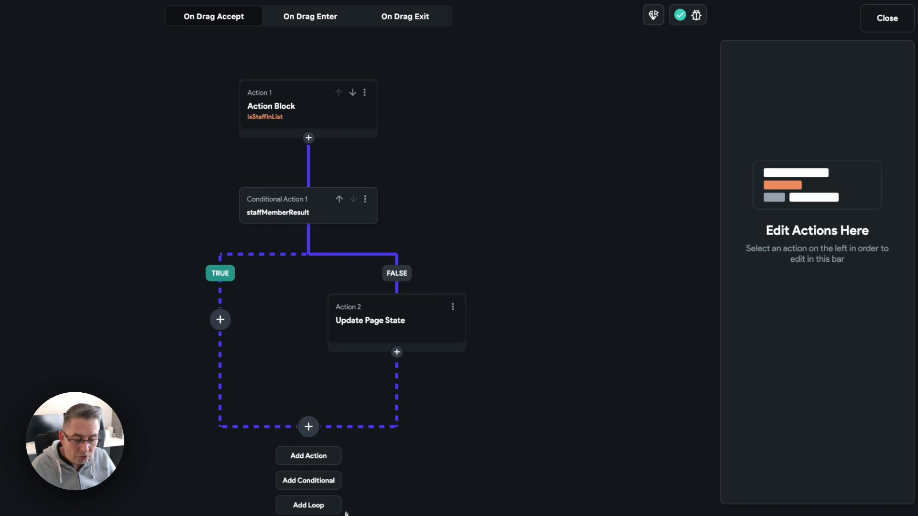
click(321, 515)
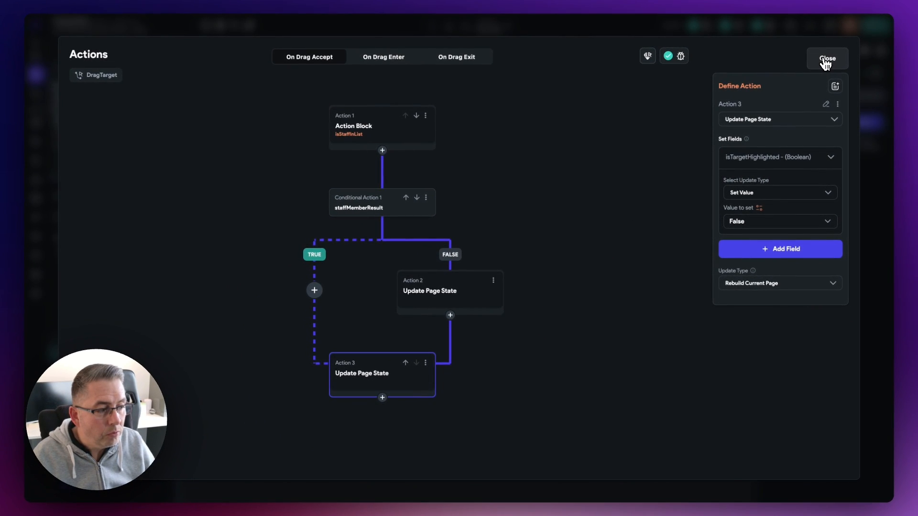
click(825, 58)
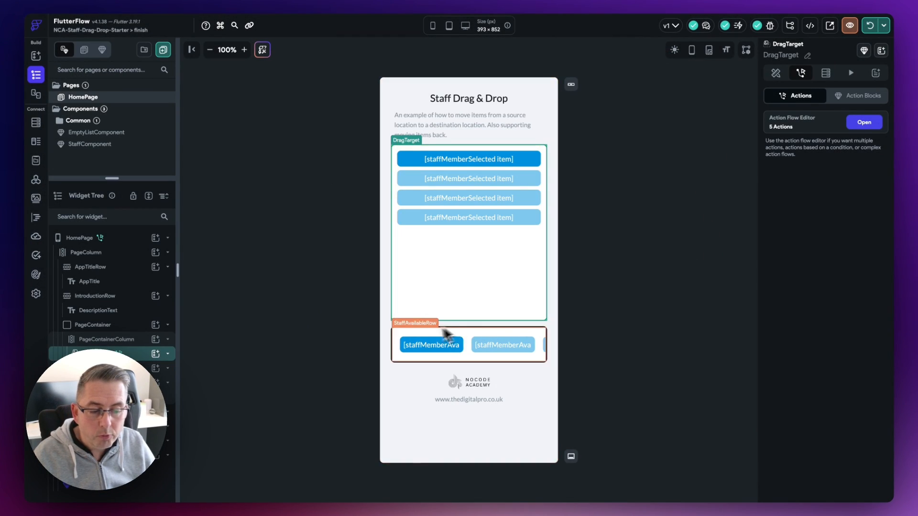
Step: Select the StaffAvailableRow on the page canvas
click(394, 334)
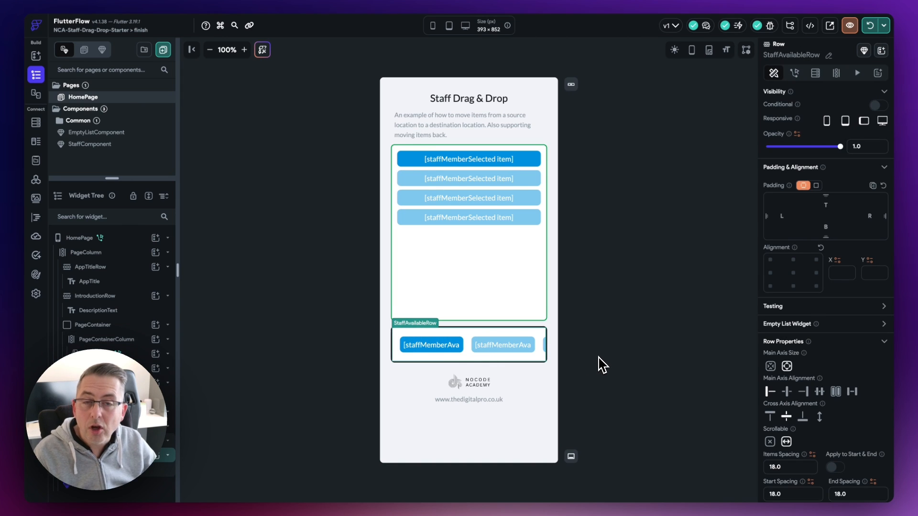